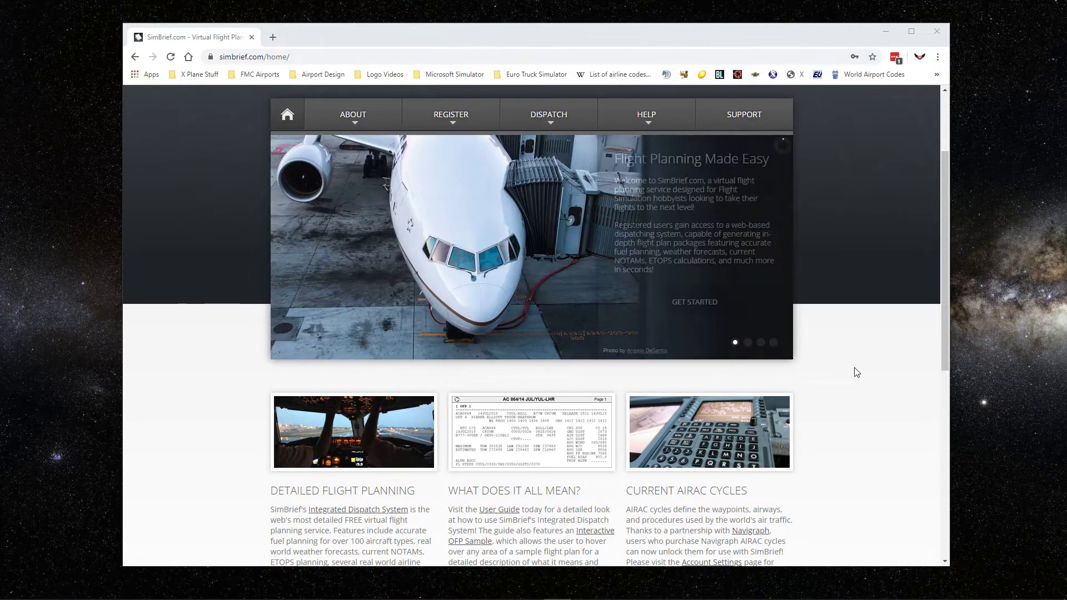
- Flip the home page slideshow, then bring up the DISPATCH menu's submenu
{"action": "left_click", "coordinate": [223, 251]}
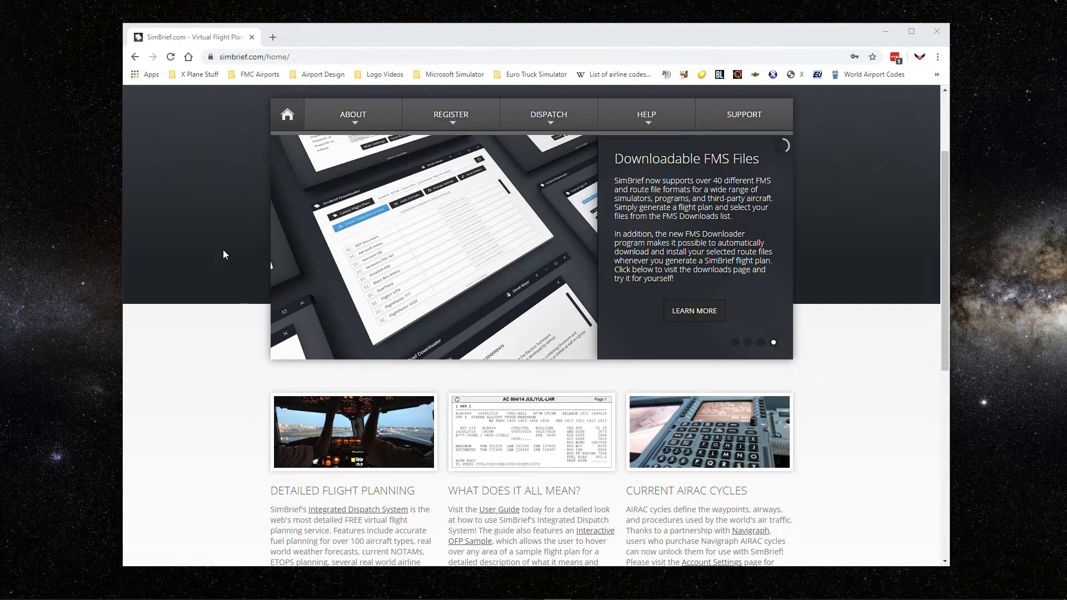
{"action": "mouse_move", "coordinate": [546, 124]}
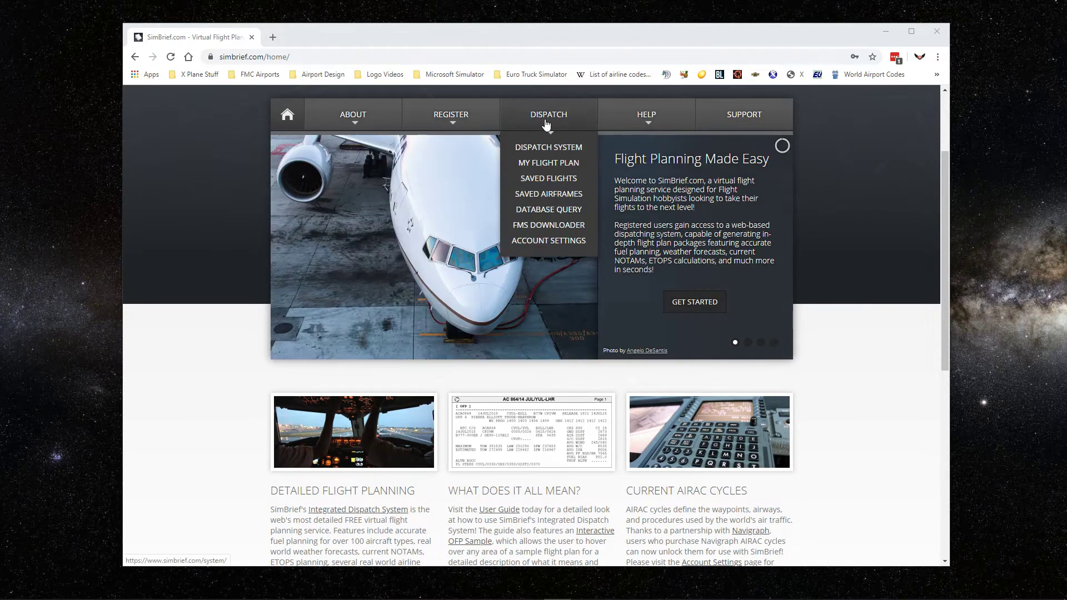
- Start a new flight from Dispatch > My Flight Plan
{"action": "left_click", "coordinate": [553, 168]}
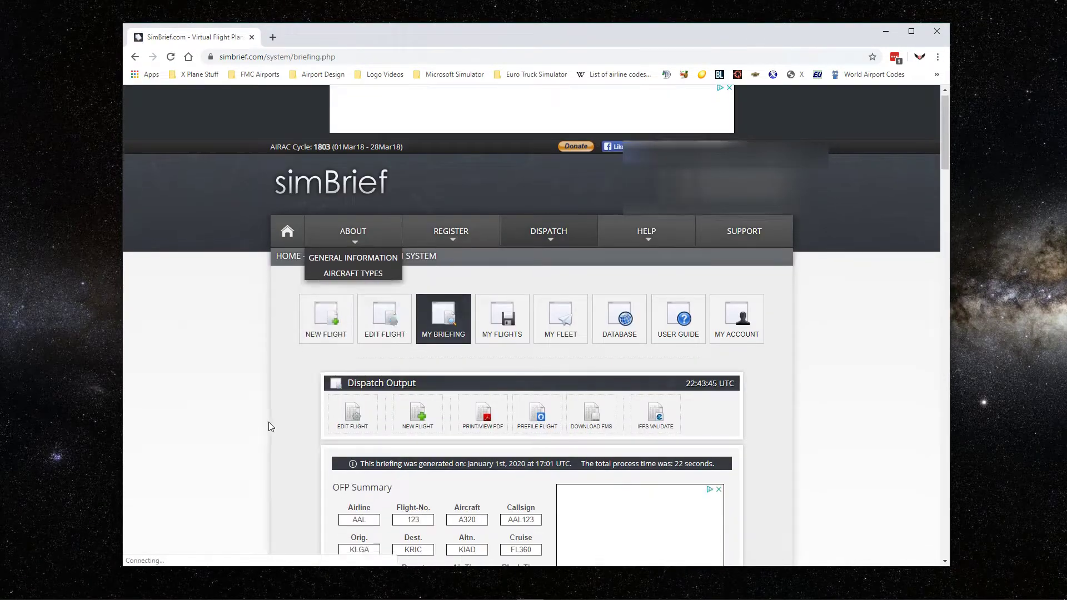
{"action": "left_click", "coordinate": [319, 302]}
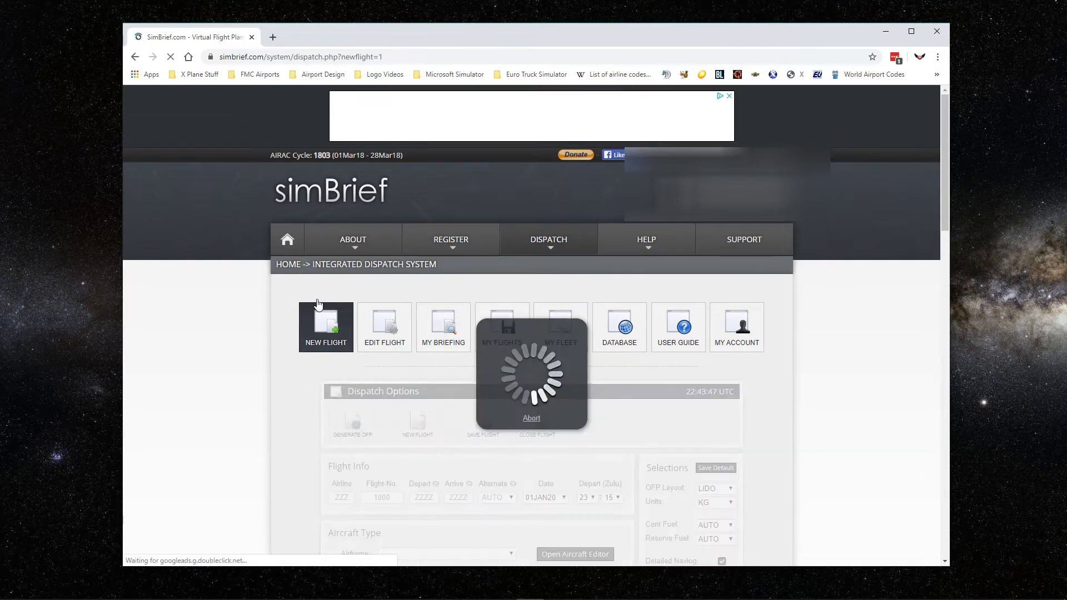
{"action": "scroll", "coordinate": [262, 389], "scroll_direction": "down", "scroll_amount": 3}
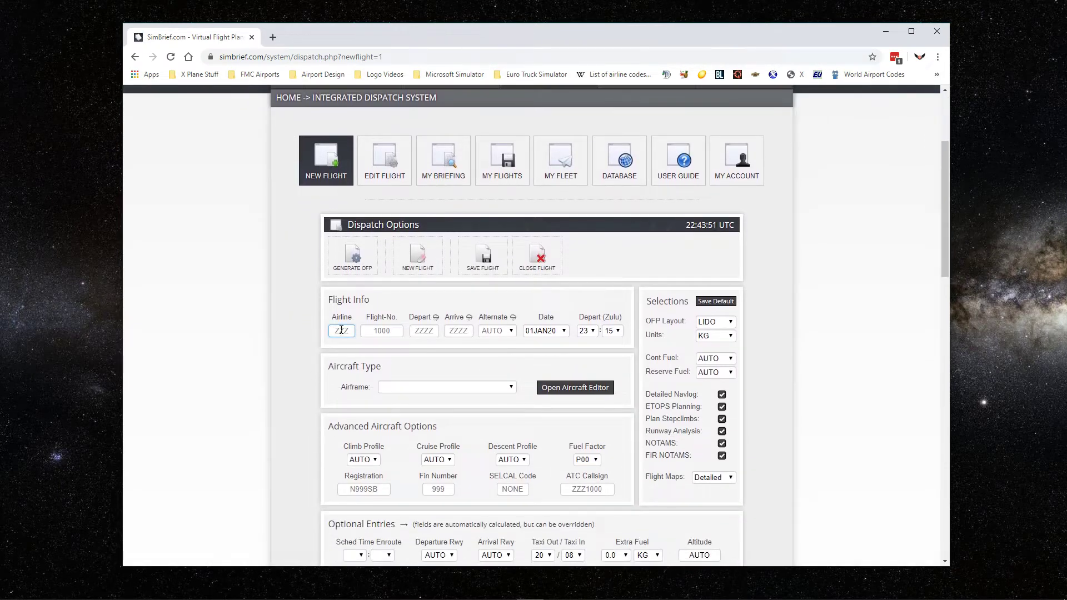
- Enter flight AAL 123 departing KLGA and arriving KRIC
{"action": "type", "text": "AAL"}
{"action": "left_click", "coordinate": [380, 331]}
{"action": "type", "text": "123"}
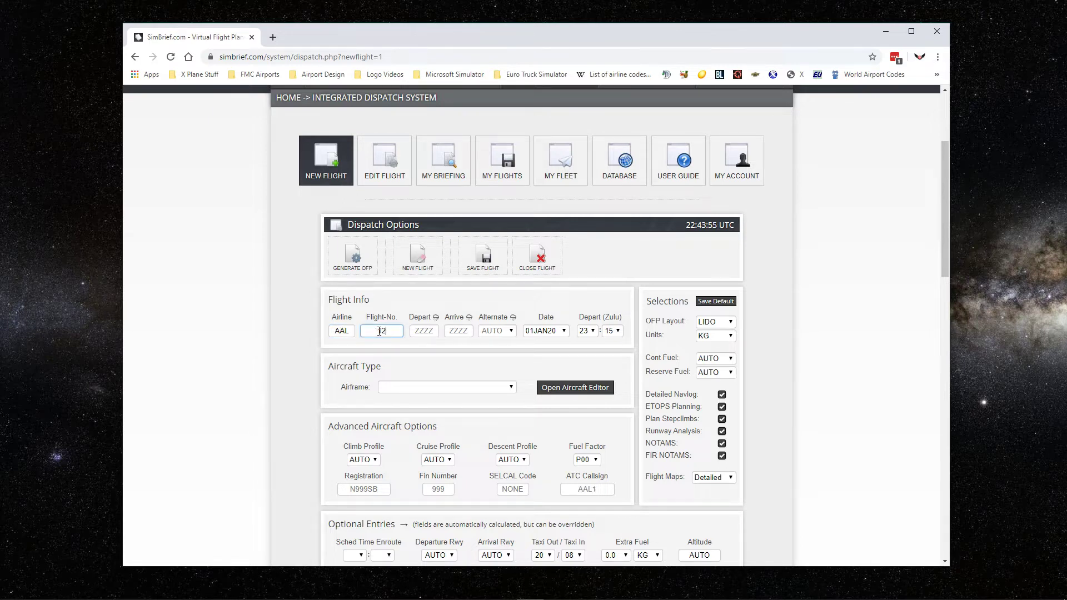
{"action": "left_click", "coordinate": [423, 332]}
{"action": "type", "text": "KLGA"}
{"action": "scroll", "coordinate": [423, 332], "scroll_direction": "up", "scroll_amount": 1}
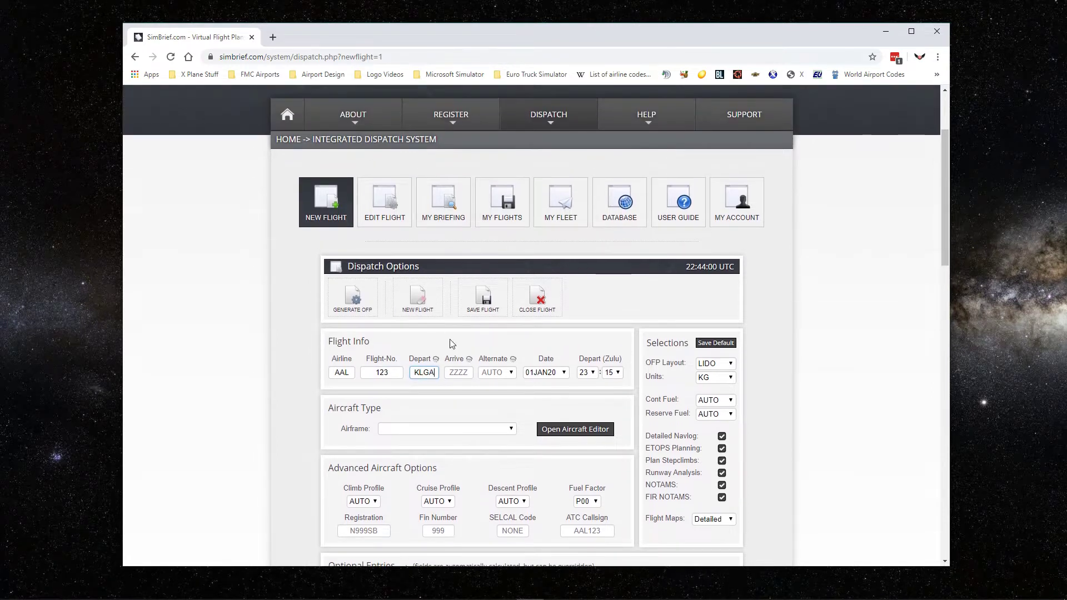
{"action": "left_click", "coordinate": [459, 372]}
{"action": "type", "text": "KB"}
{"action": "type", "text": "IC"}
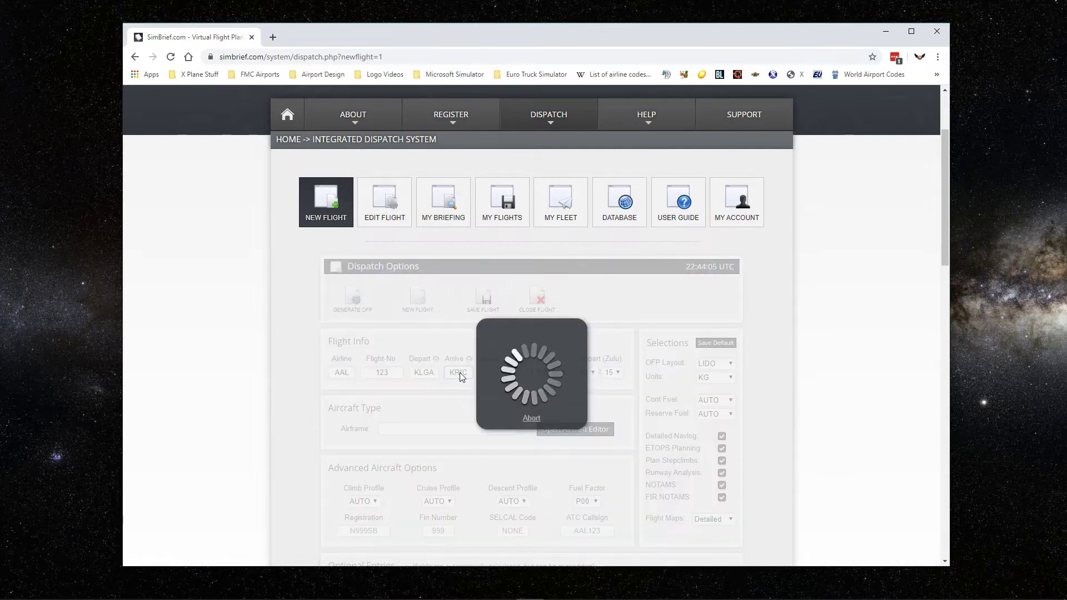
{"action": "scroll", "coordinate": [478, 391], "scroll_direction": "down", "scroll_amount": 1}
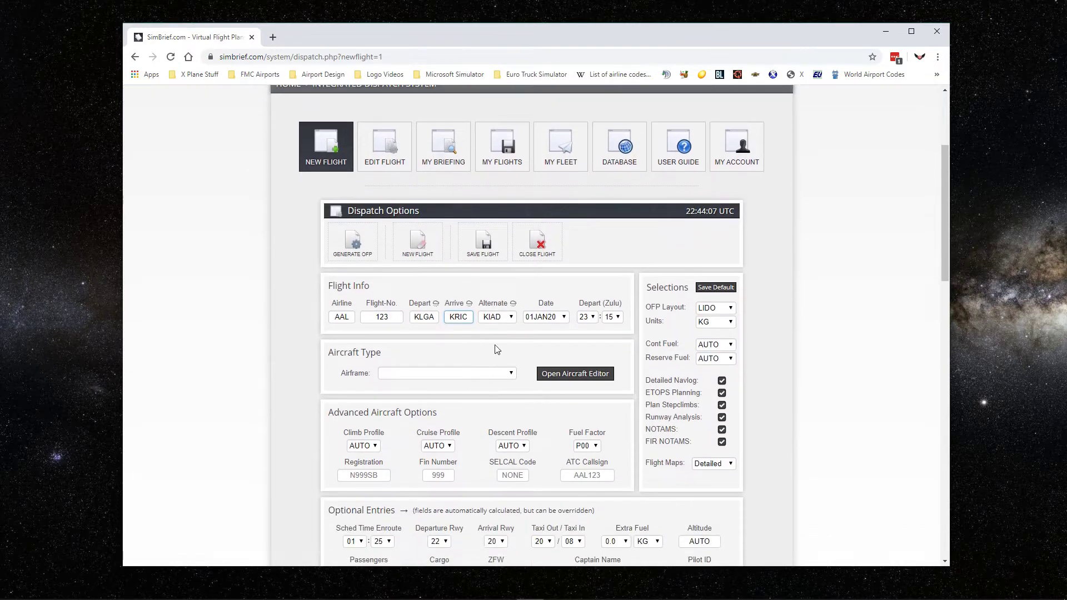
- Set the airframe to A320 - A320-200
{"action": "mouse_move", "coordinate": [516, 306]}
{"action": "scroll", "coordinate": [528, 328], "scroll_direction": "down", "scroll_amount": 1}
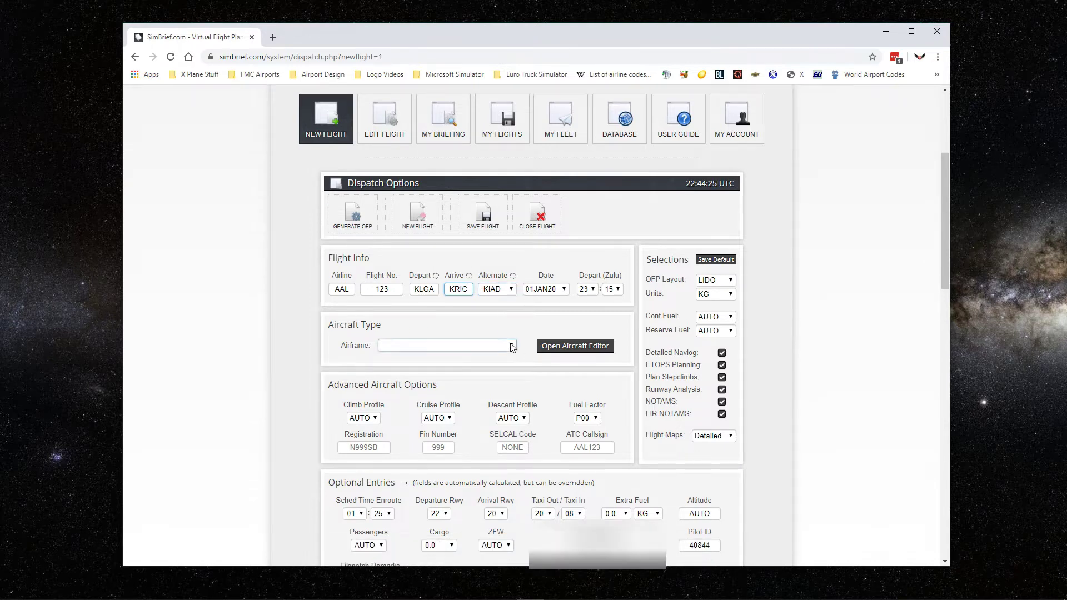
{"action": "left_click", "coordinate": [511, 345]}
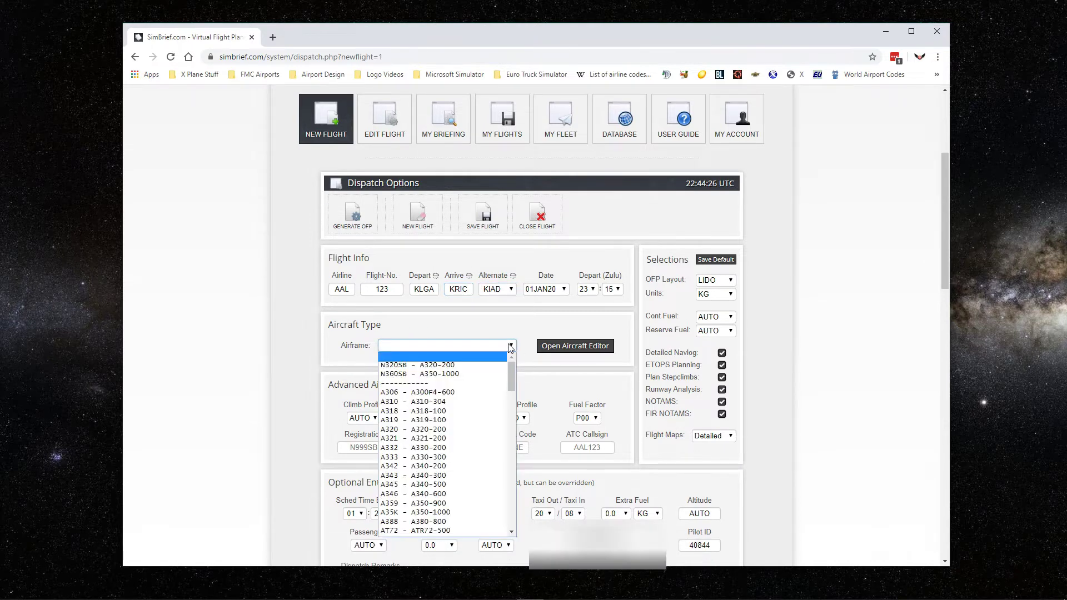
{"action": "left_click", "coordinate": [403, 431]}
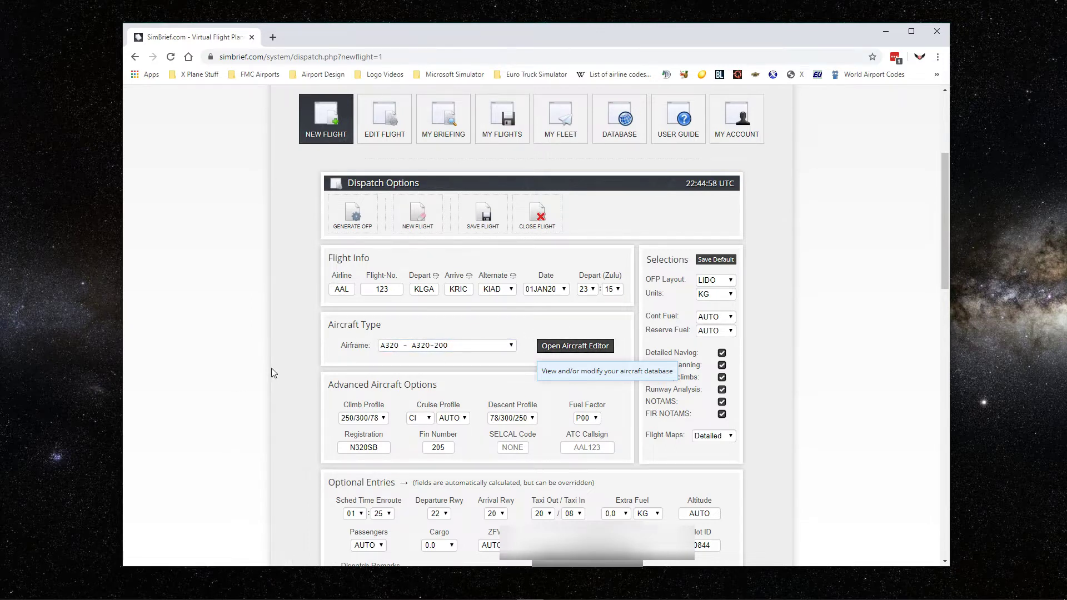
- Set Extra Fuel to 0.5 and move on to the cruise altitude field
{"action": "scroll", "coordinate": [272, 372], "scroll_direction": "down", "scroll_amount": 3}
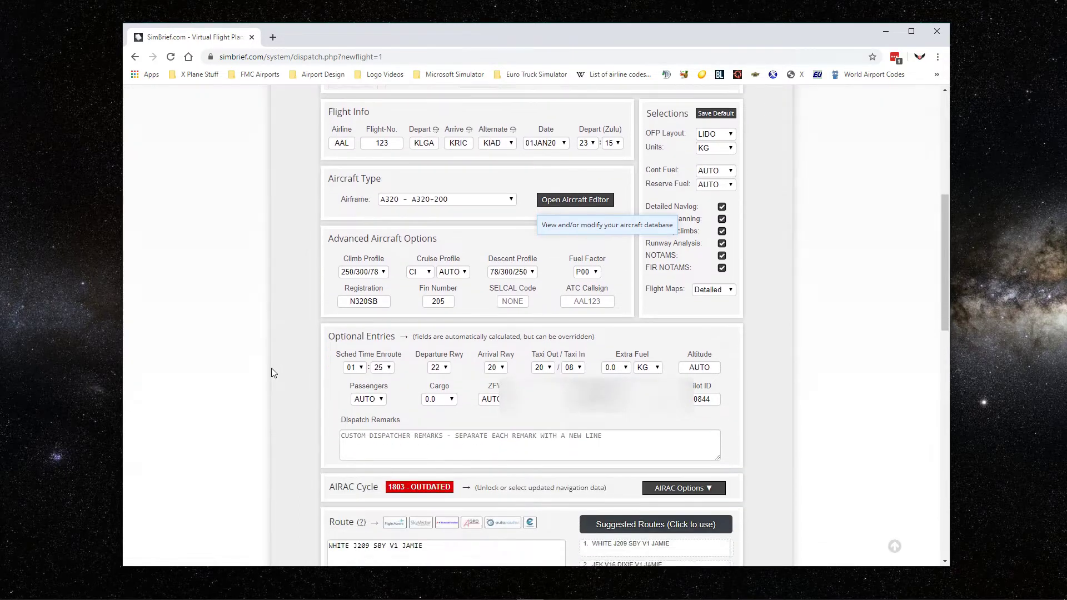
{"action": "scroll", "coordinate": [273, 372], "scroll_direction": "down", "scroll_amount": 1}
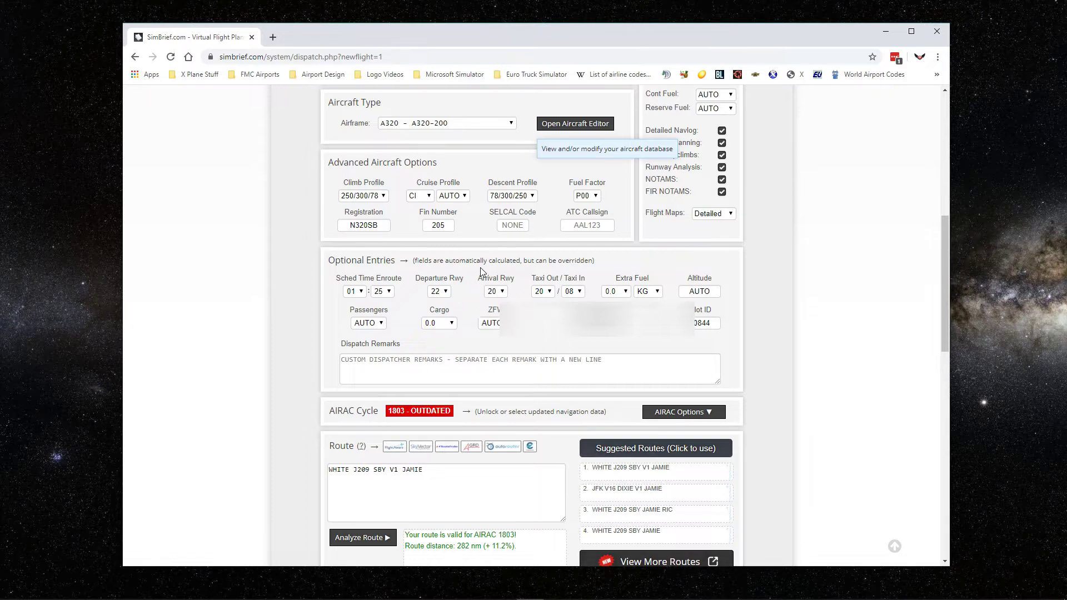
{"action": "left_click", "coordinate": [619, 292]}
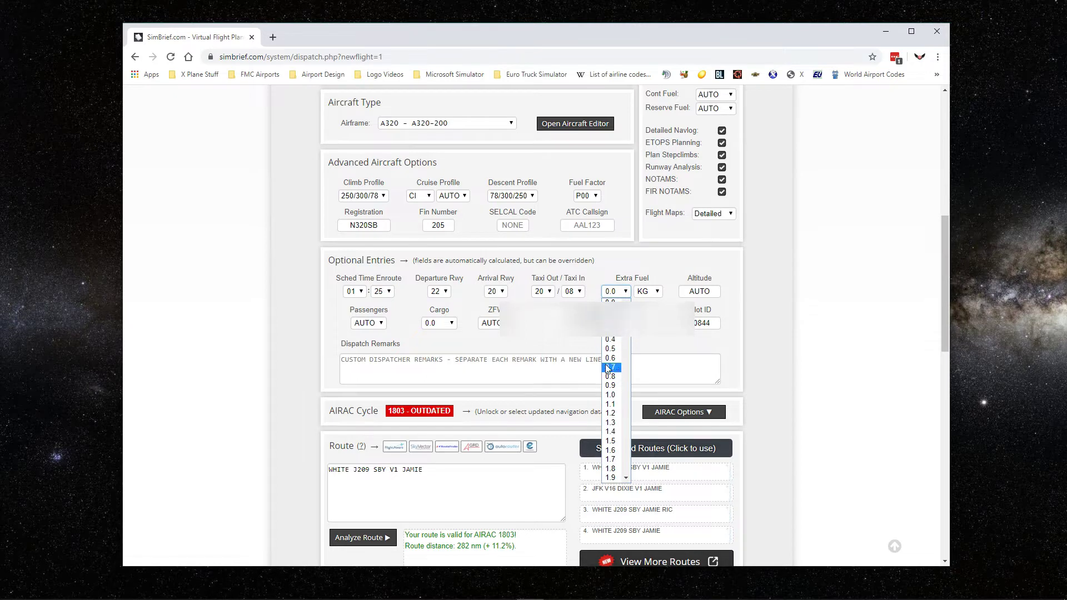
{"action": "left_click", "coordinate": [610, 349]}
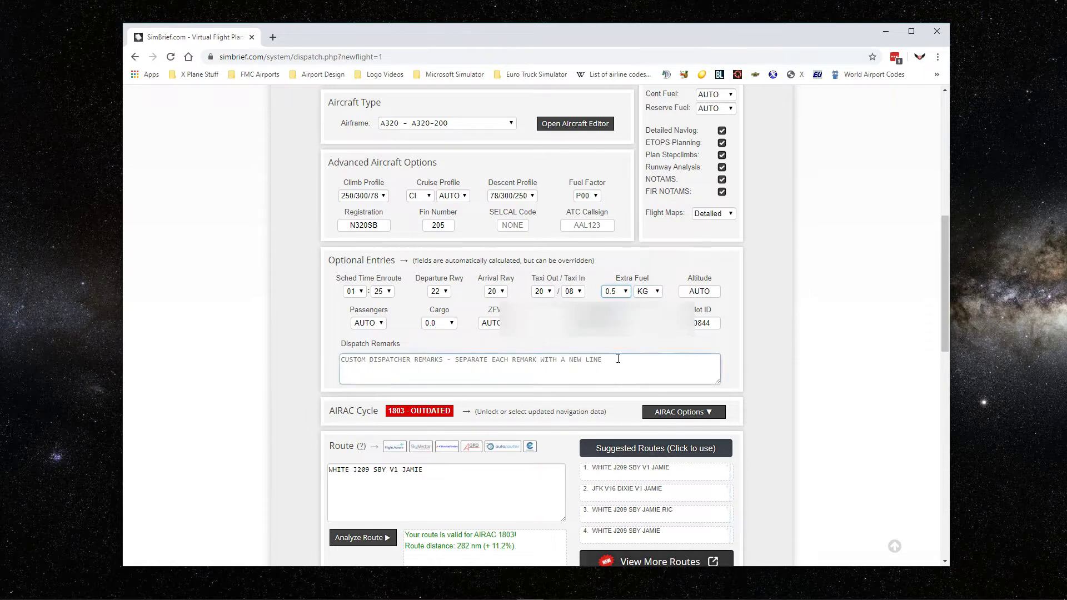
{"action": "scroll", "coordinate": [760, 325], "scroll_direction": "down", "scroll_amount": 2}
{"action": "left_click", "coordinate": [694, 223]}
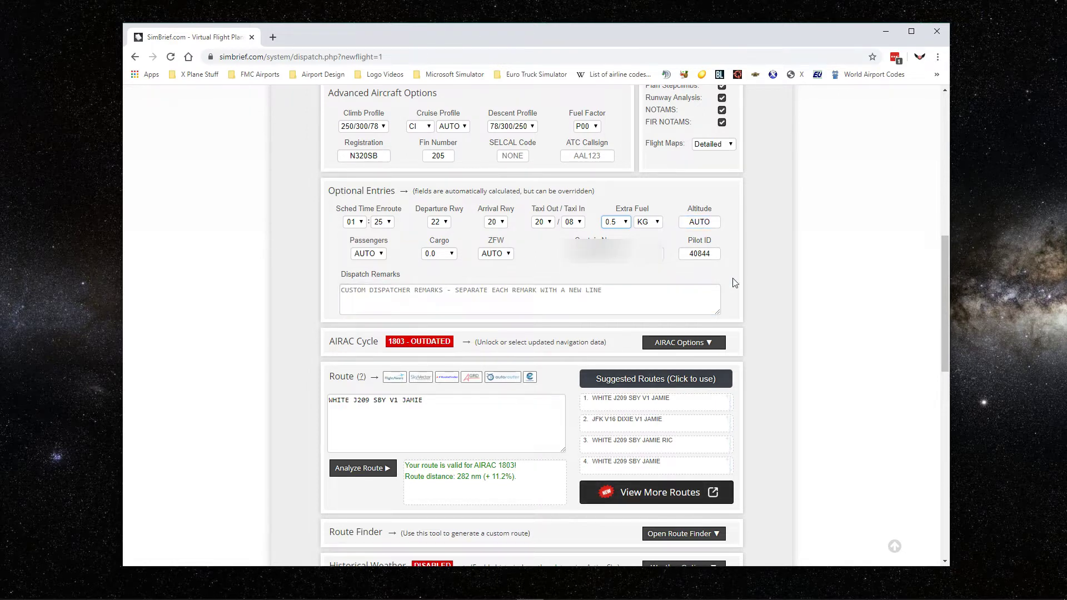
{"action": "scroll", "coordinate": [739, 286], "scroll_direction": "down", "scroll_amount": 3}
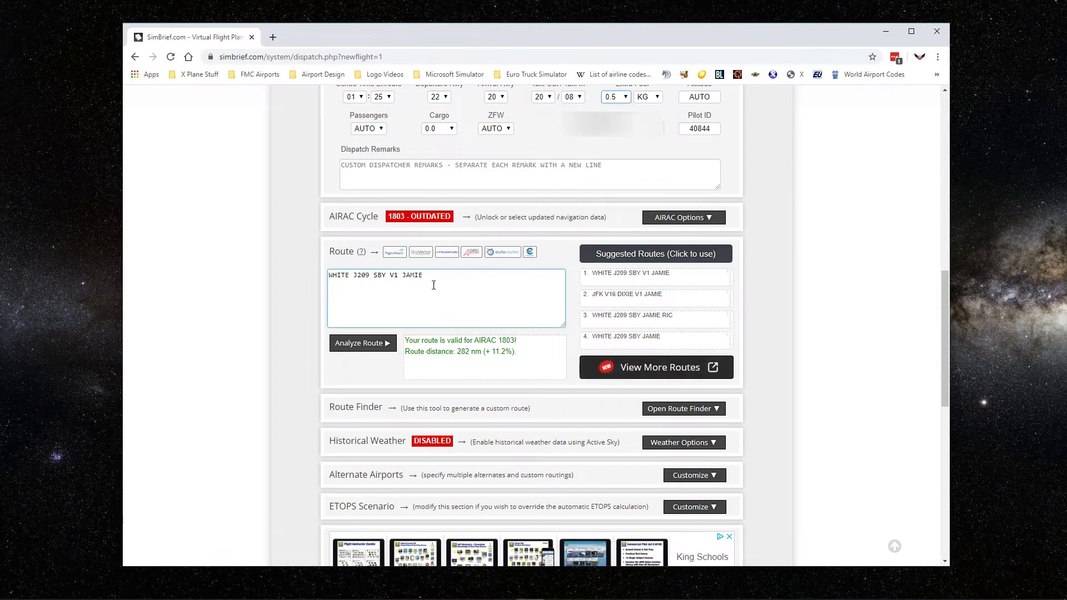
{"action": "scroll", "coordinate": [805, 287], "scroll_direction": "down", "scroll_amount": 1}
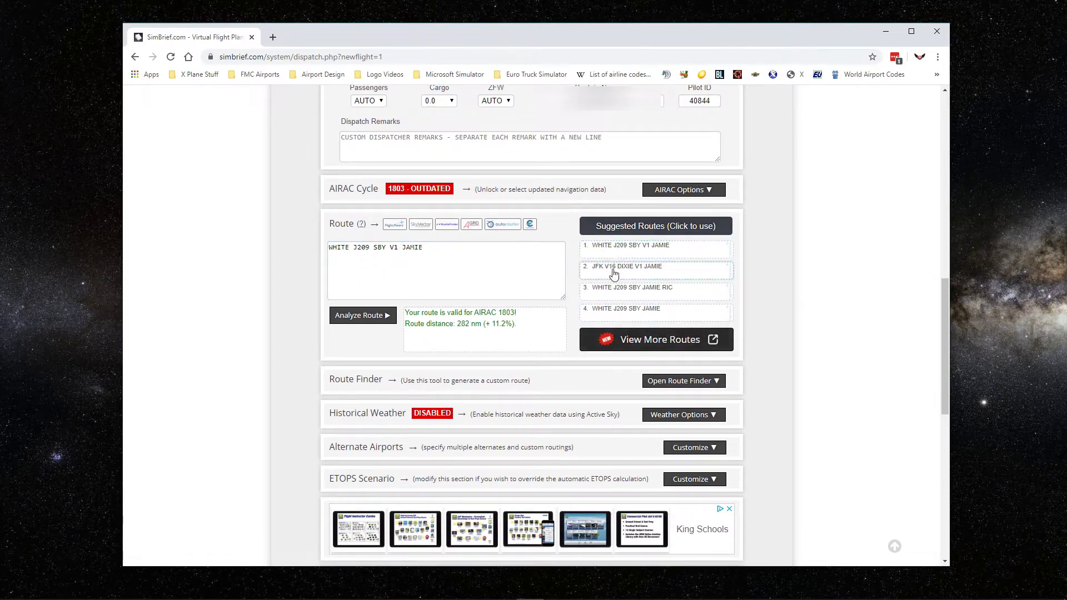
{"action": "left_click", "coordinate": [616, 268]}
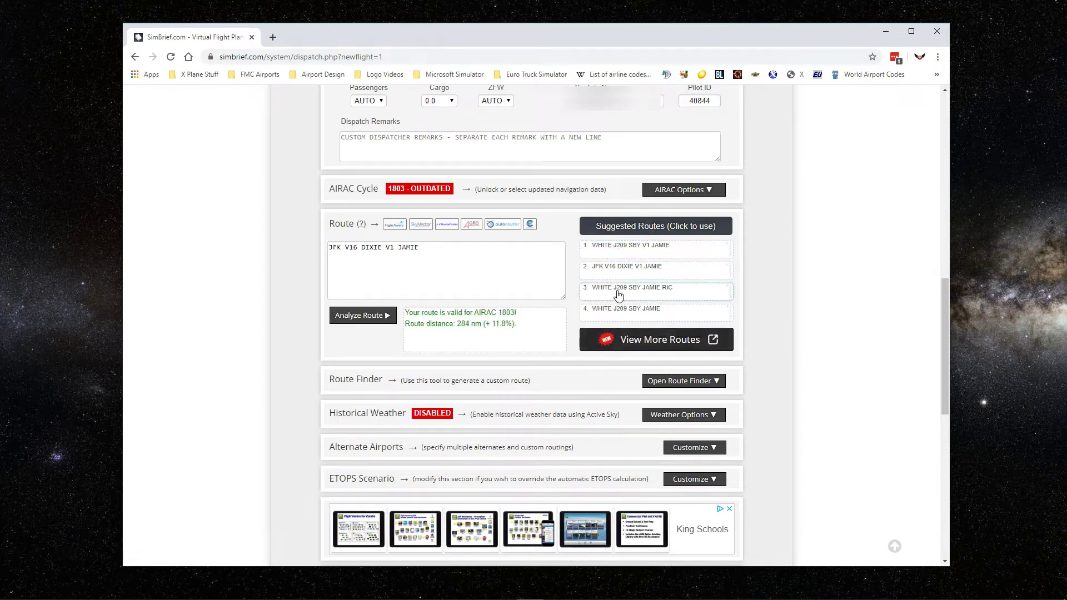
{"action": "left_click", "coordinate": [615, 290]}
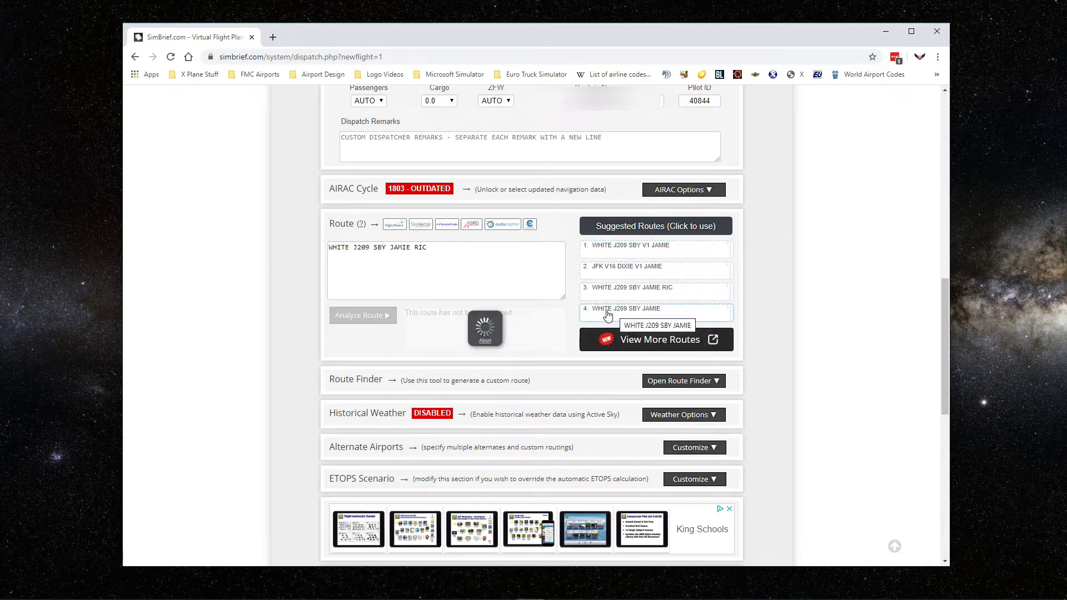
{"action": "left_click", "coordinate": [615, 248]}
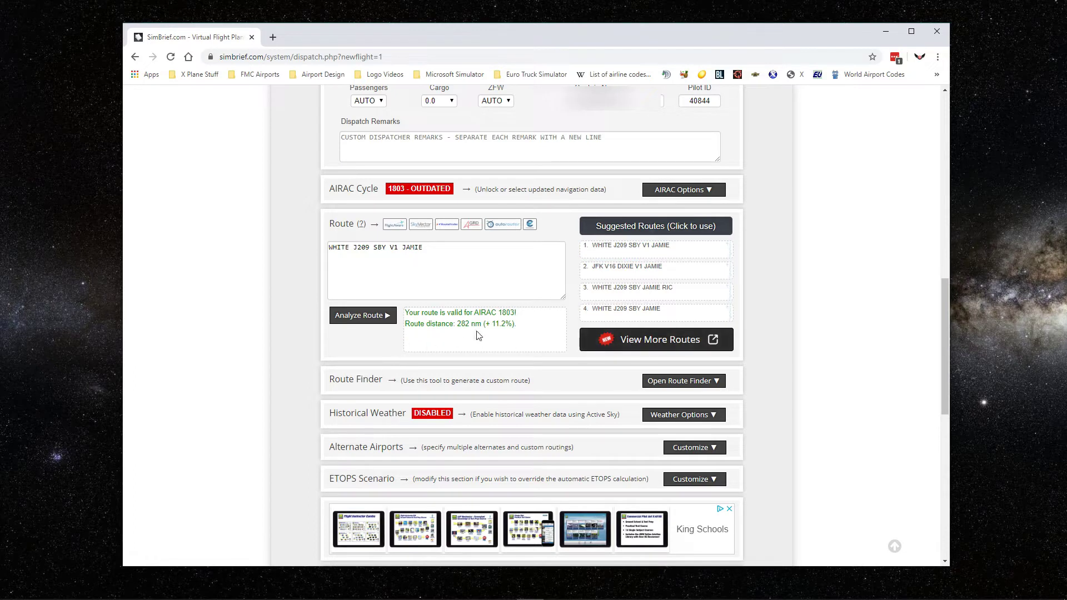
- Re-analyze the route, review its map, and return to the top of the form
{"action": "left_click", "coordinate": [447, 247]}
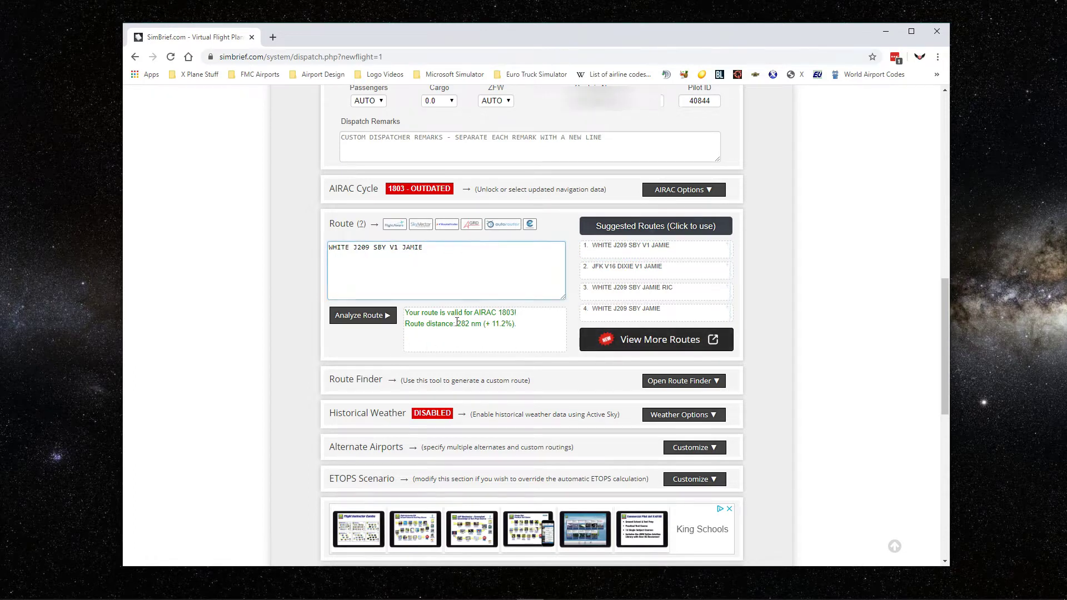
{"action": "left_click", "coordinate": [356, 304]}
{"action": "scroll", "coordinate": [850, 314], "scroll_direction": "down", "scroll_amount": 3}
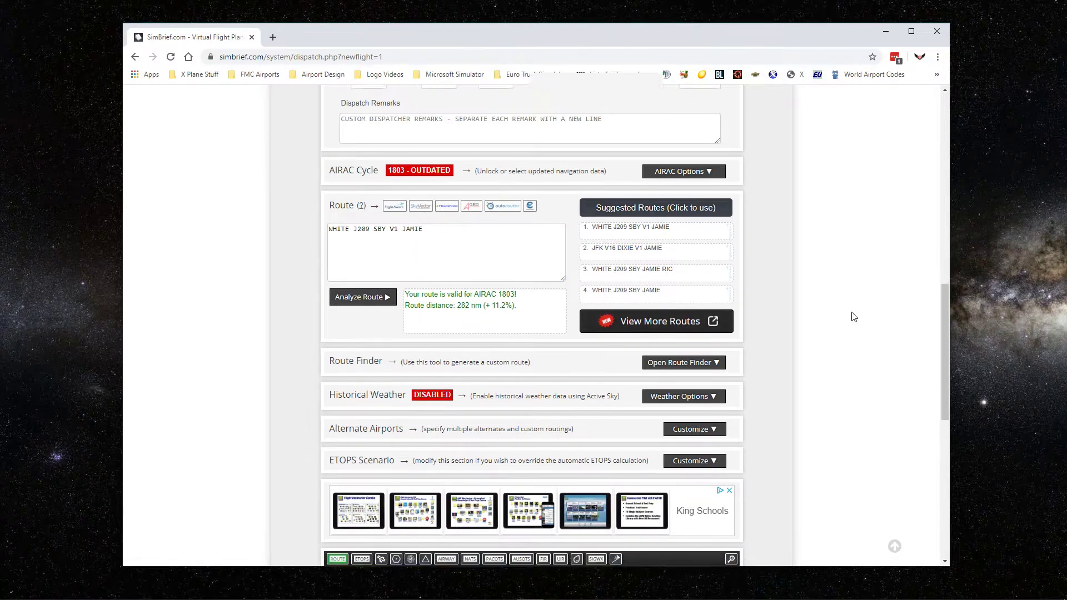
{"action": "scroll", "coordinate": [825, 321], "scroll_direction": "down", "scroll_amount": 3}
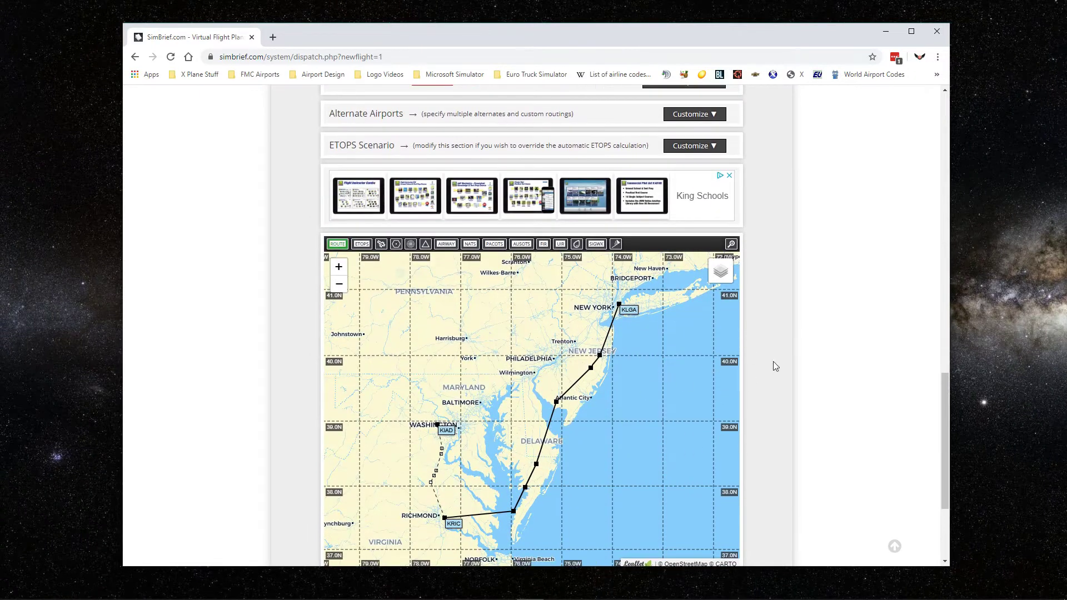
{"action": "scroll", "coordinate": [772, 362], "scroll_direction": "down", "scroll_amount": 2}
{"action": "key", "text": "Home"}
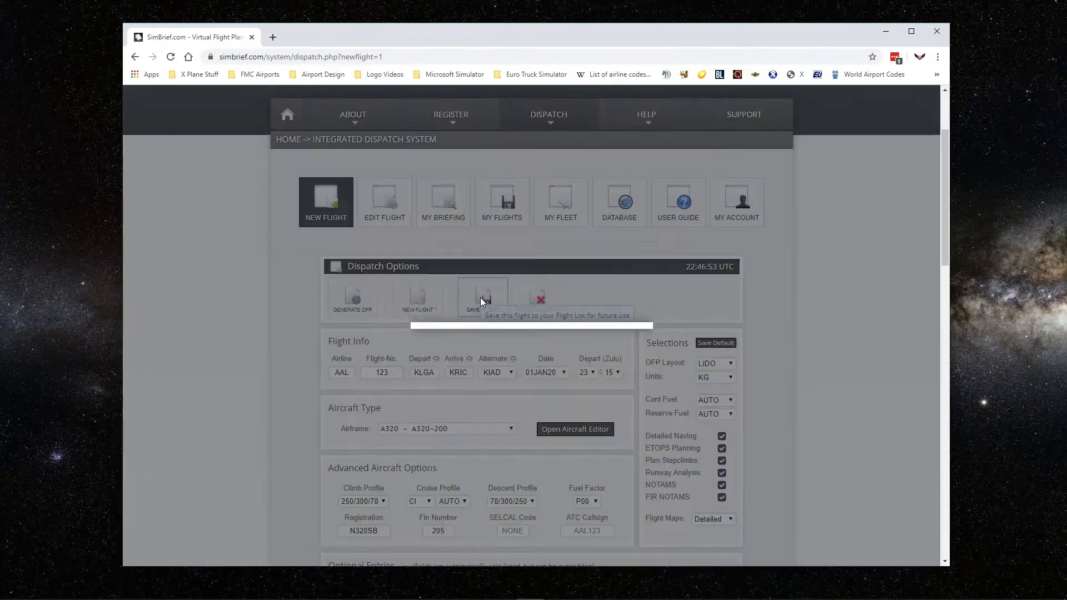
- Generate the AAL 123 briefing and scroll to its route map and paperwork preview
{"action": "left_click", "coordinate": [529, 349]}
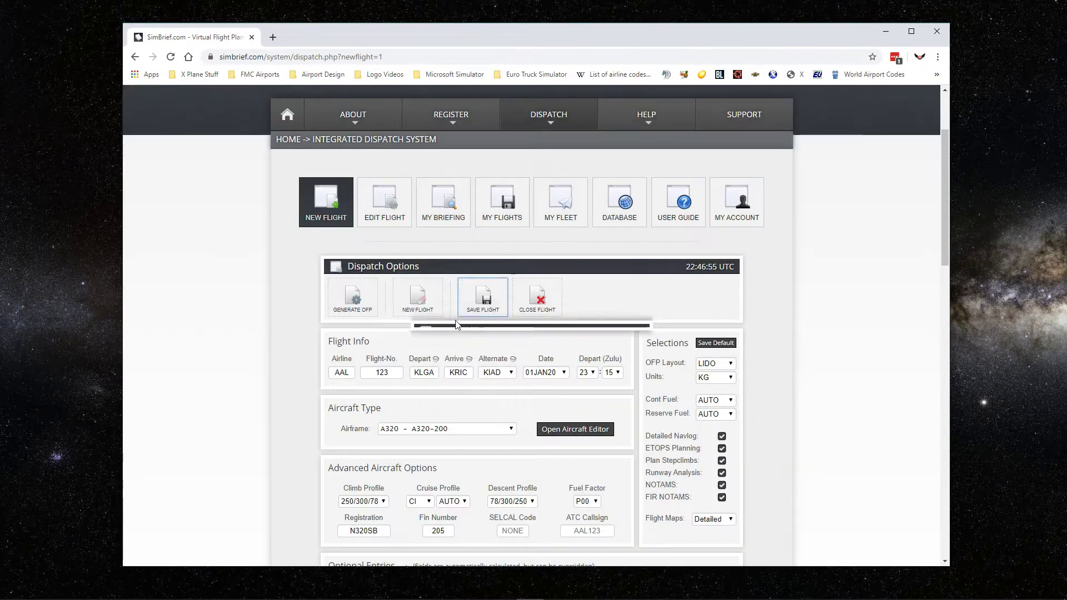
{"action": "left_click", "coordinate": [350, 301]}
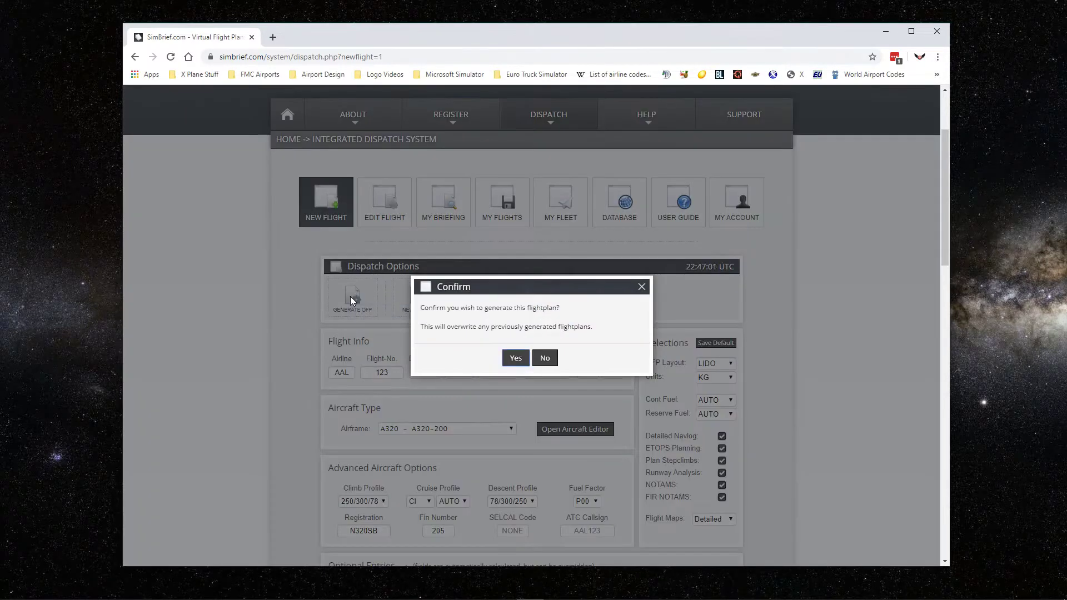
{"action": "key", "text": "Return"}
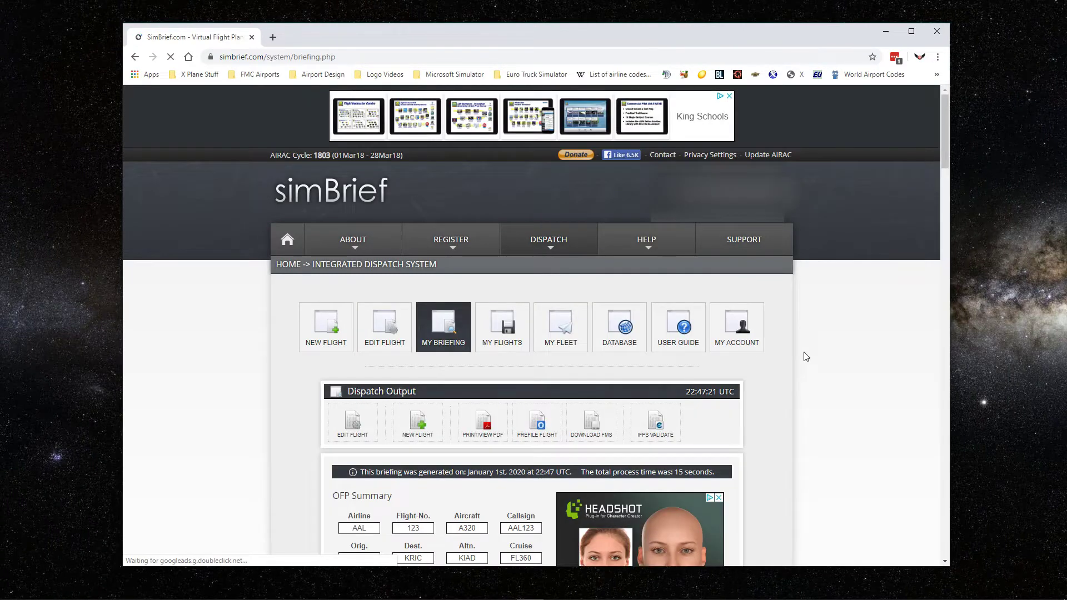
{"action": "scroll", "coordinate": [804, 355], "scroll_direction": "down", "scroll_amount": 5}
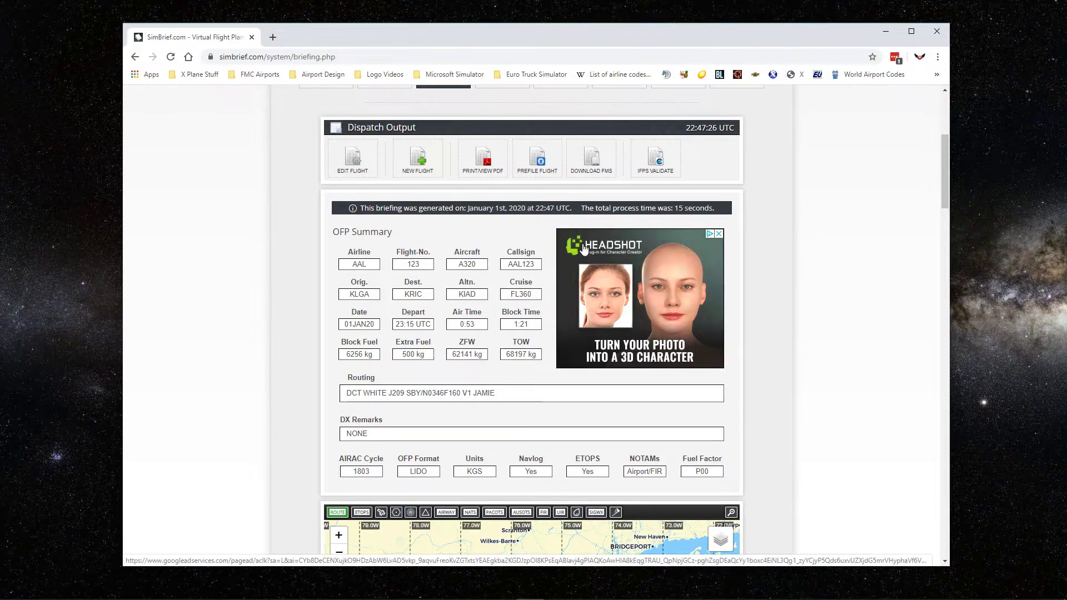
{"action": "scroll", "coordinate": [871, 291], "scroll_direction": "down", "scroll_amount": 7}
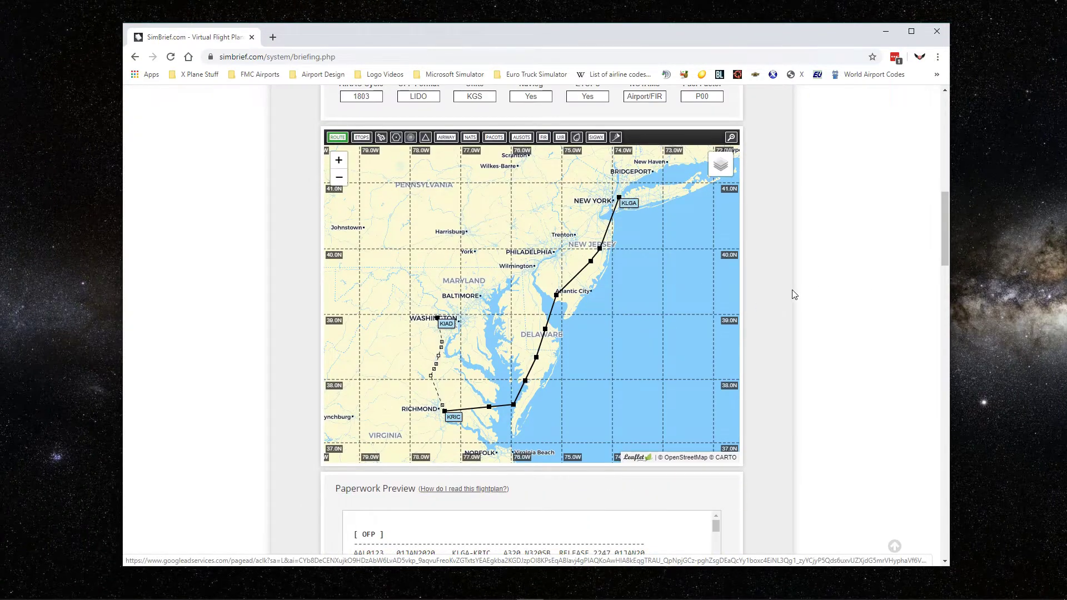
{"action": "scroll", "coordinate": [793, 295], "scroll_direction": "down", "scroll_amount": 5}
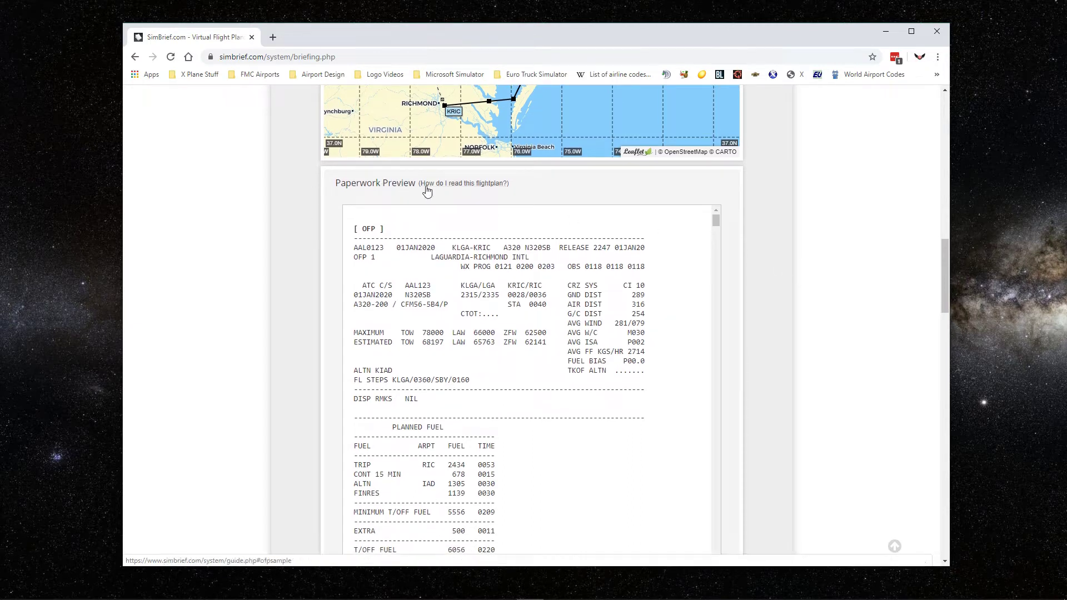
- Open the 'How do I read this flightplan?' guide and read the OFP field explanations
{"action": "left_click", "coordinate": [454, 184]}
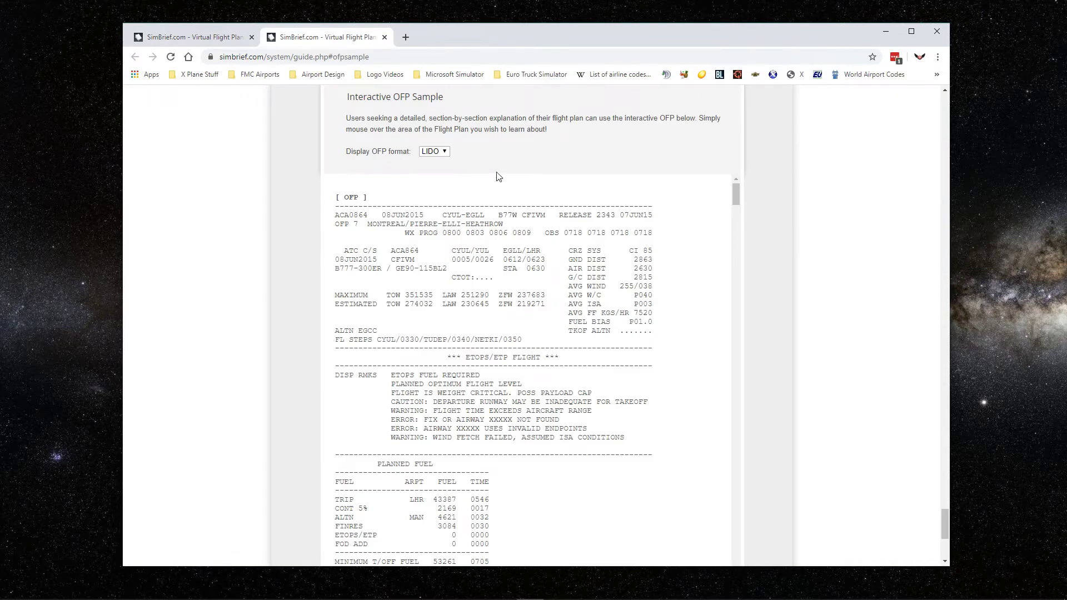
{"action": "mouse_move", "coordinate": [735, 196]}
{"action": "left_mouse_down"}
{"action": "mouse_move", "coordinate": [748, 282]}
{"action": "mouse_move", "coordinate": [741, 193]}
{"action": "left_mouse_up"}
{"action": "scroll", "coordinate": [261, 208], "scroll_direction": "up", "scroll_amount": 1}
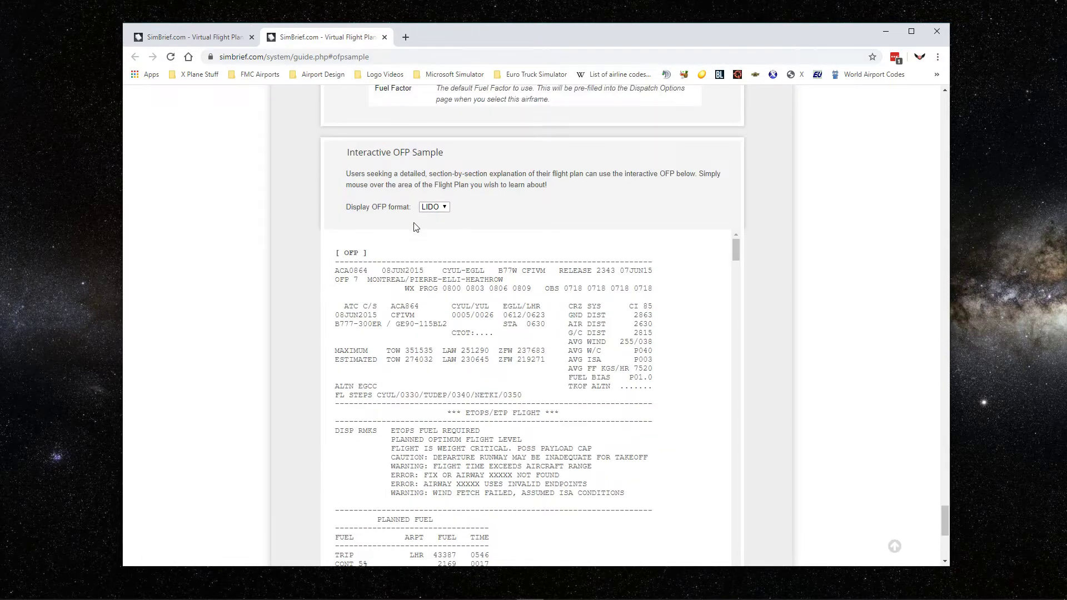
{"action": "mouse_move", "coordinate": [351, 275]}
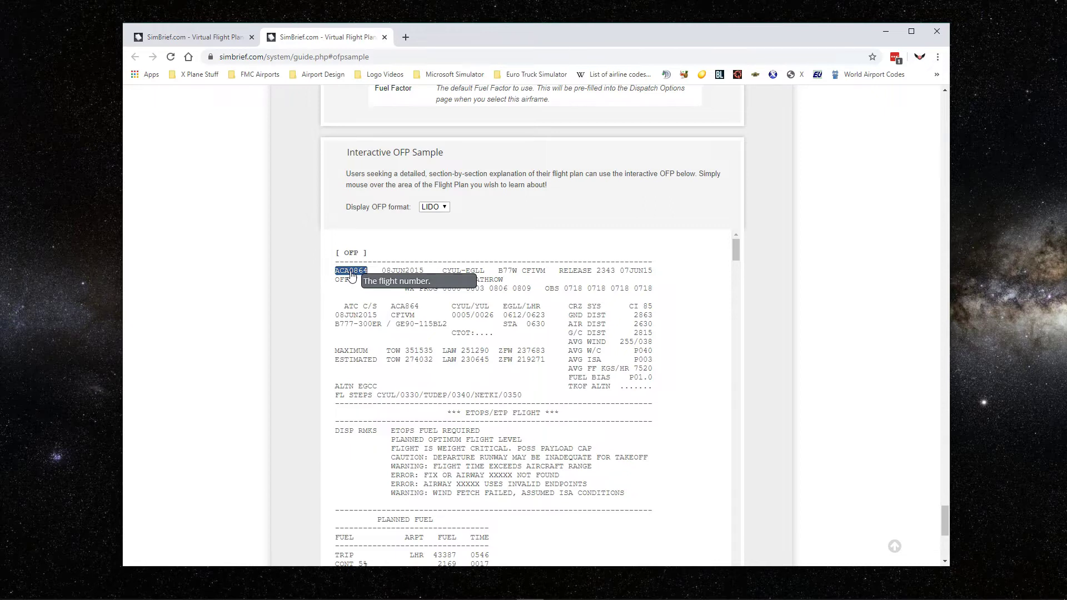
{"action": "mouse_move", "coordinate": [397, 275]}
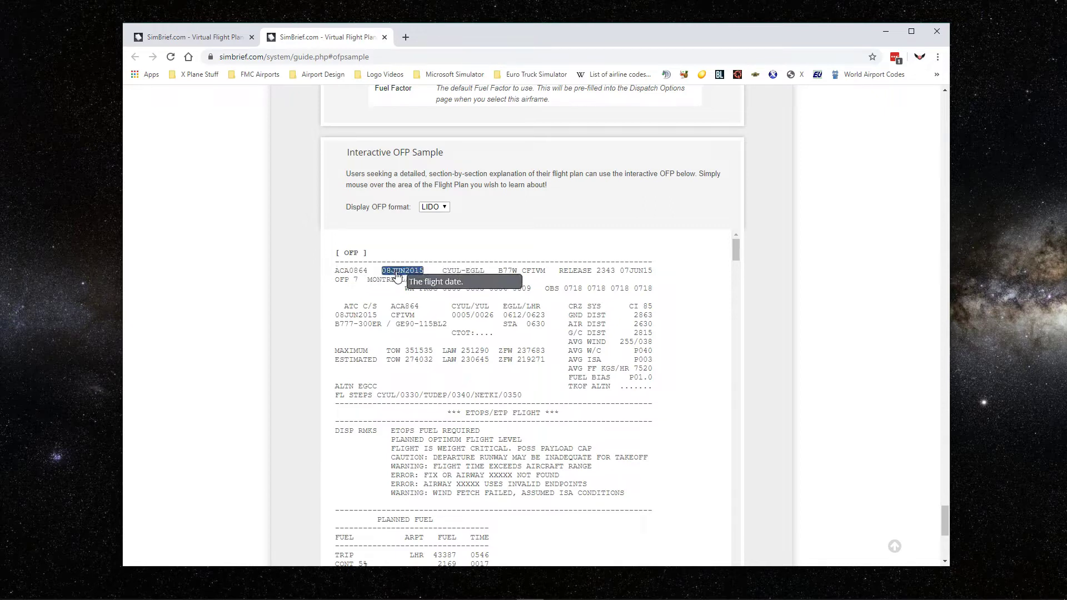
{"action": "mouse_move", "coordinate": [454, 273]}
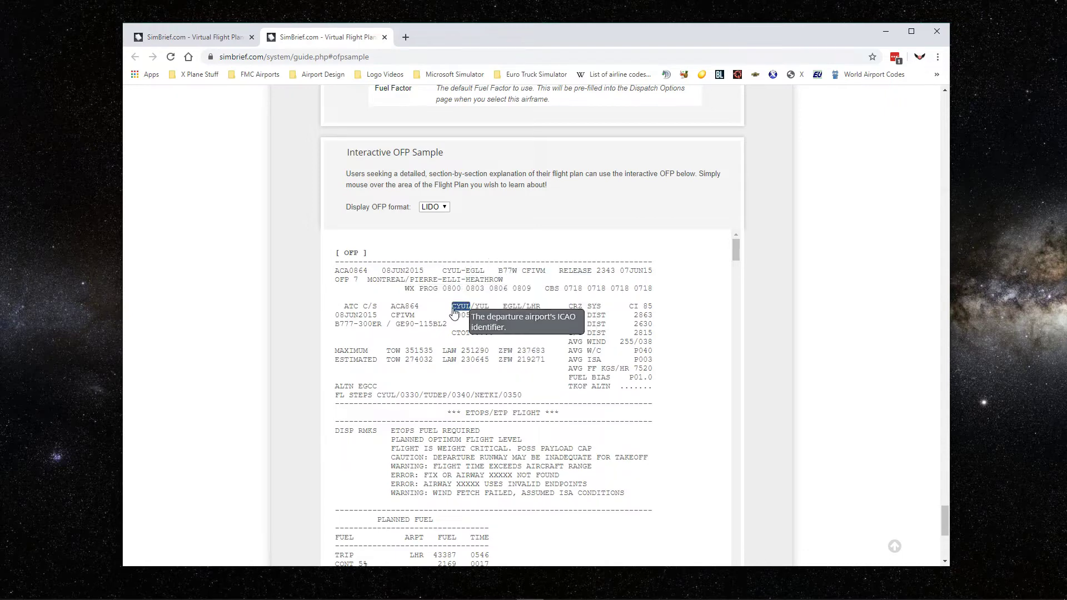
{"action": "mouse_move", "coordinate": [410, 333]}
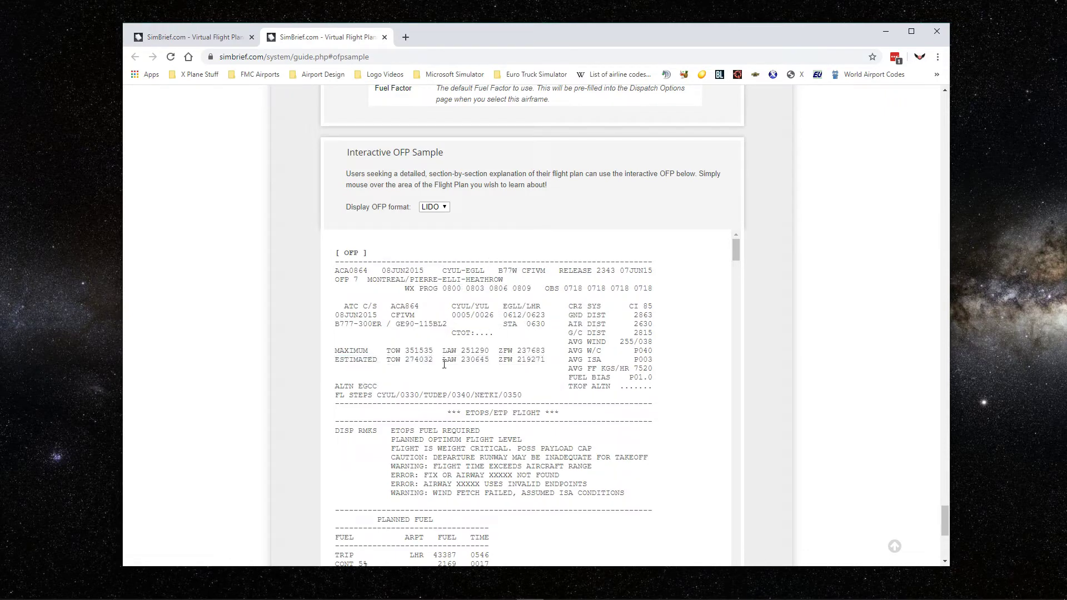
{"action": "mouse_move", "coordinate": [581, 376]}
{"action": "mouse_move", "coordinate": [456, 460]}
- Browse the rest of the Interactive OFP Sample, then close the guide tab
{"action": "scroll", "coordinate": [502, 508], "scroll_direction": "down", "scroll_amount": 3}
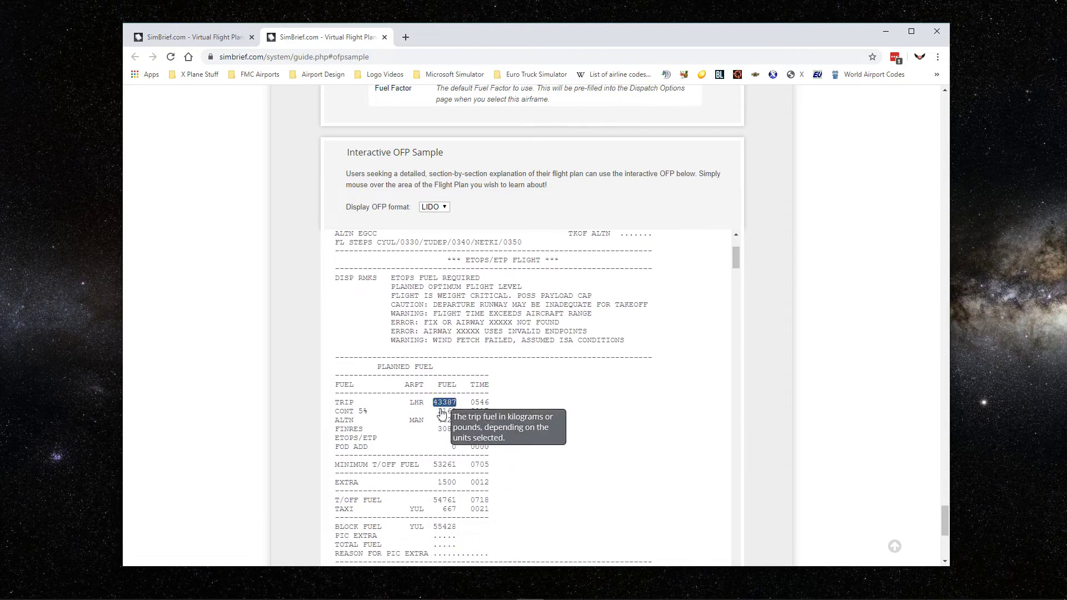
{"action": "mouse_move", "coordinate": [446, 427]}
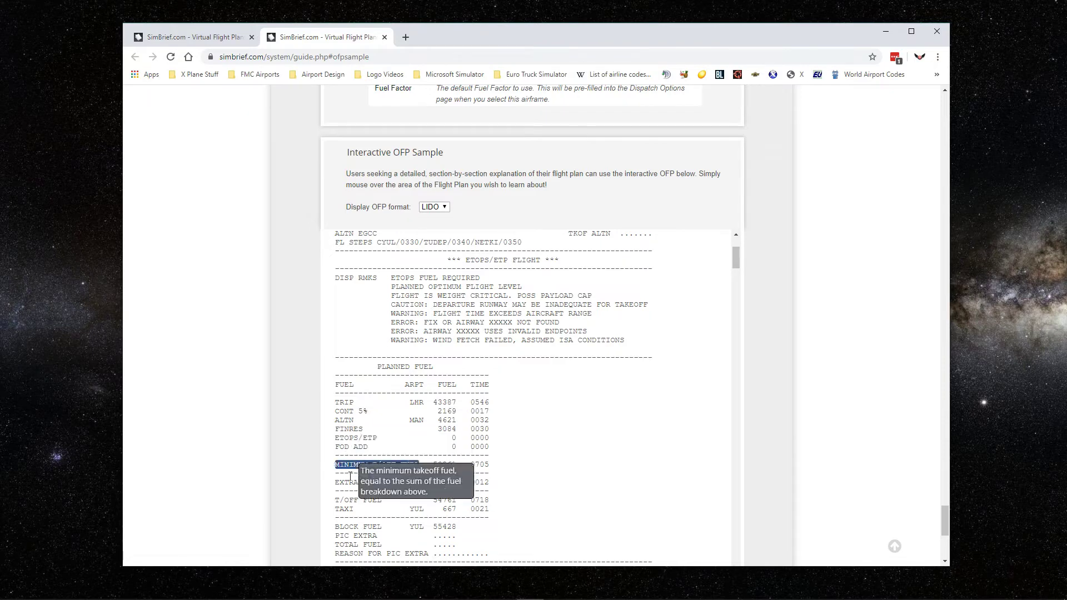
{"action": "scroll", "coordinate": [685, 331], "scroll_direction": "down", "scroll_amount": 4}
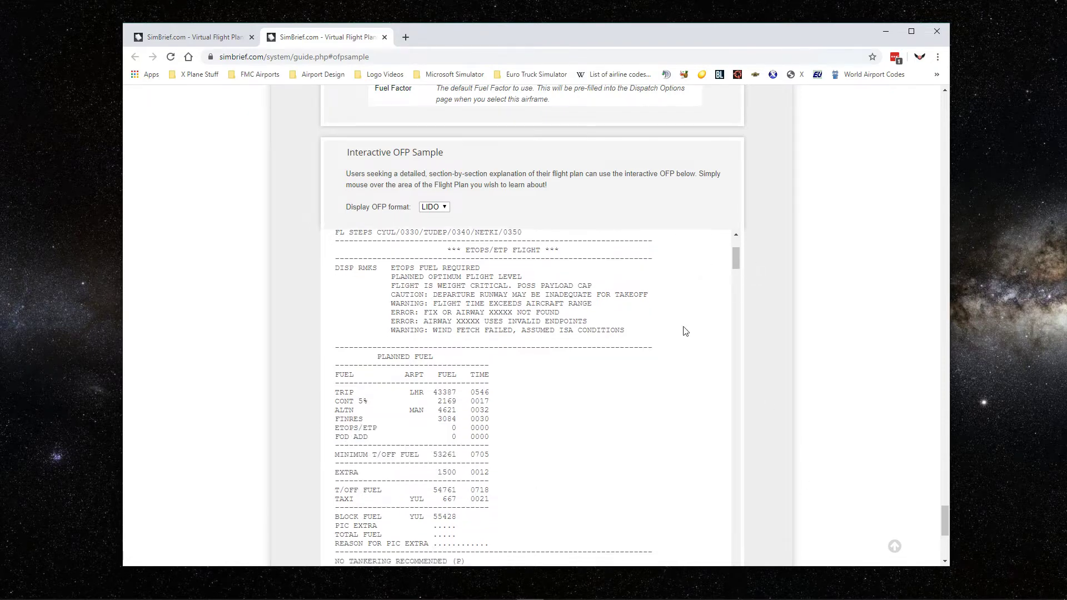
{"action": "scroll", "coordinate": [689, 333], "scroll_direction": "down", "scroll_amount": 5}
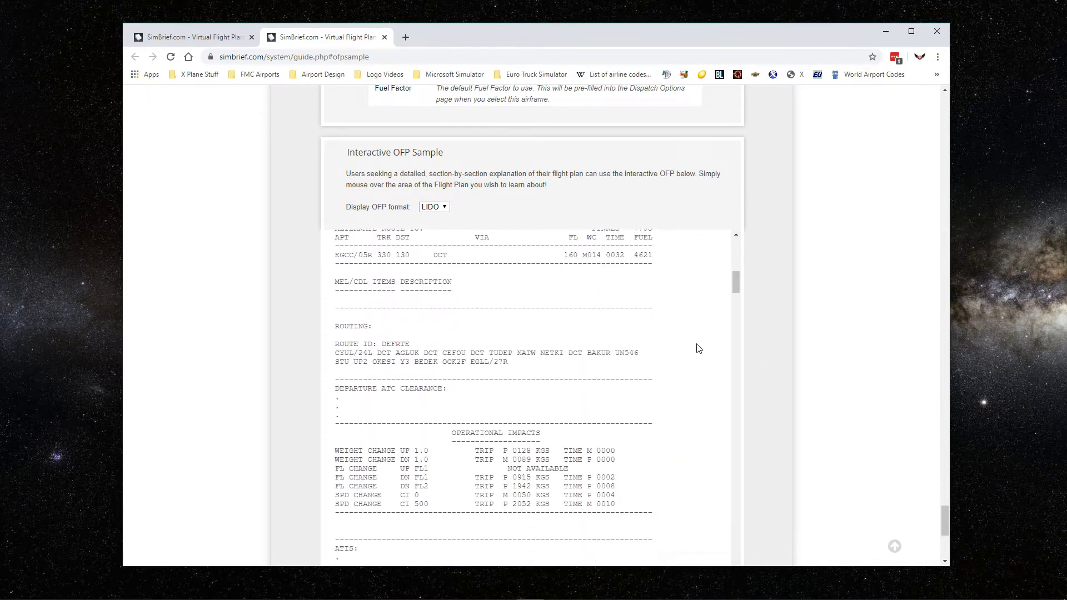
{"action": "scroll", "coordinate": [697, 347], "scroll_direction": "up", "scroll_amount": 9}
{"action": "scroll", "coordinate": [701, 352], "scroll_direction": "up", "scroll_amount": 3}
{"action": "scroll", "coordinate": [769, 329], "scroll_direction": "up", "scroll_amount": 5}
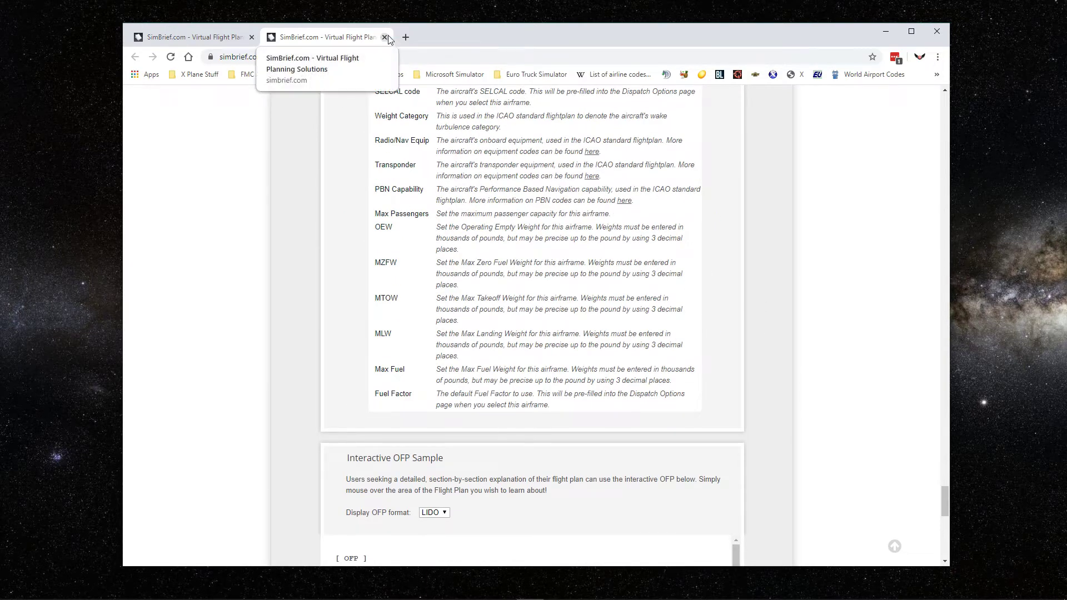
{"action": "left_click", "coordinate": [384, 37]}
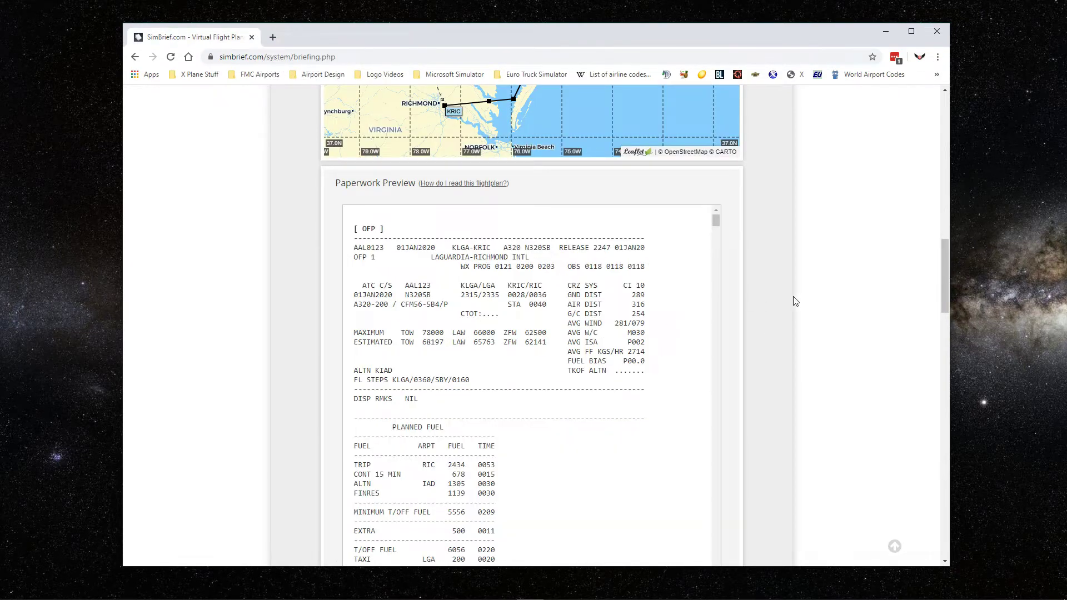
- Scroll to Flightplan Downloads and download the FlightFactor A320 plan
{"action": "scroll", "coordinate": [795, 302], "scroll_direction": "down", "scroll_amount": 10}
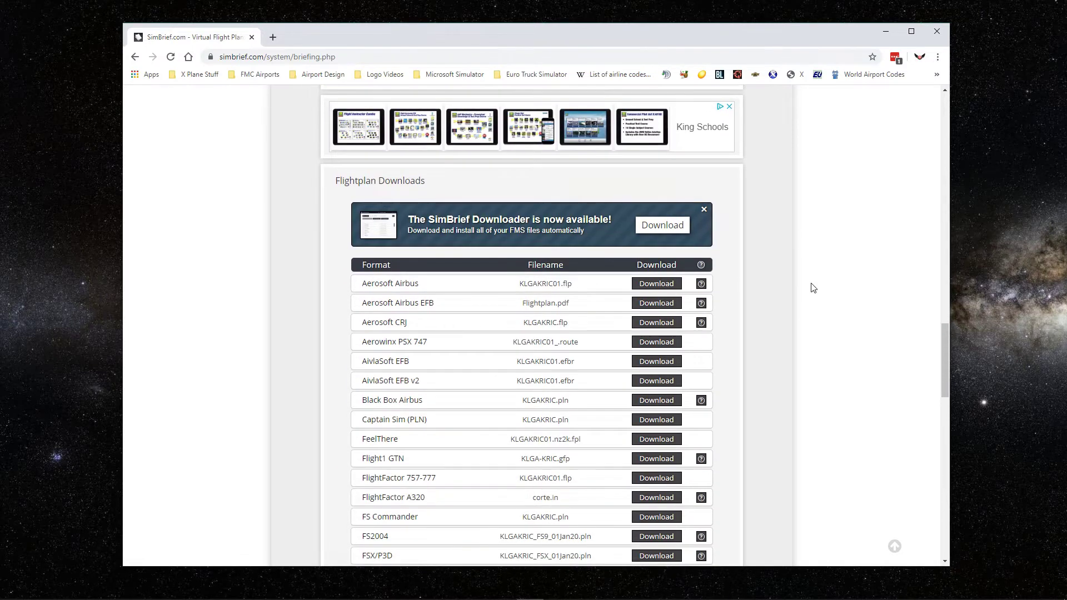
{"action": "scroll", "coordinate": [824, 303], "scroll_direction": "down", "scroll_amount": 7}
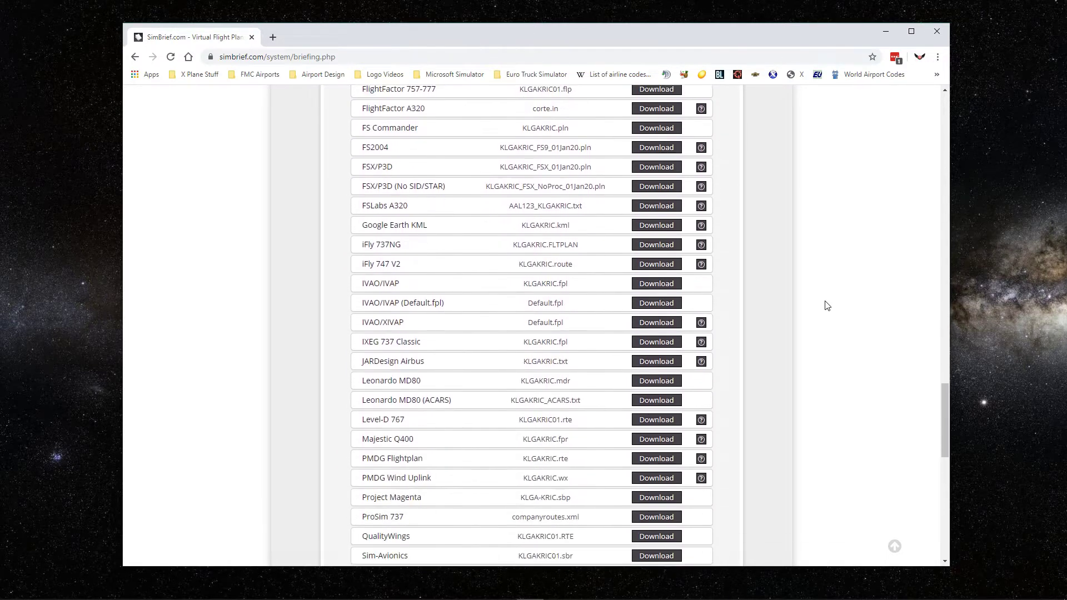
{"action": "scroll", "coordinate": [821, 306], "scroll_direction": "up", "scroll_amount": 7}
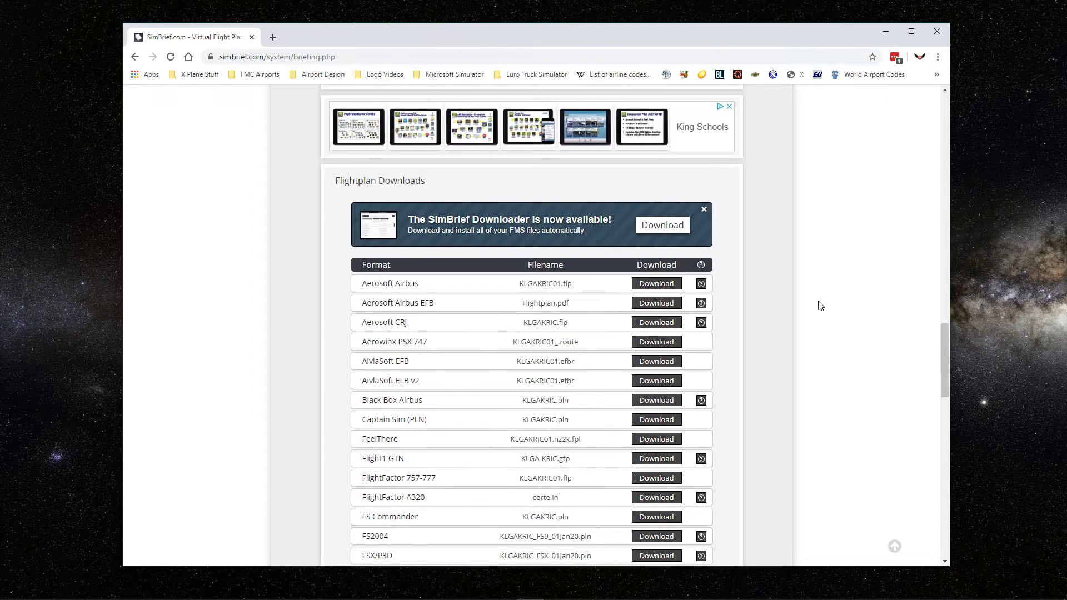
{"action": "scroll", "coordinate": [821, 305], "scroll_direction": "down", "scroll_amount": 3}
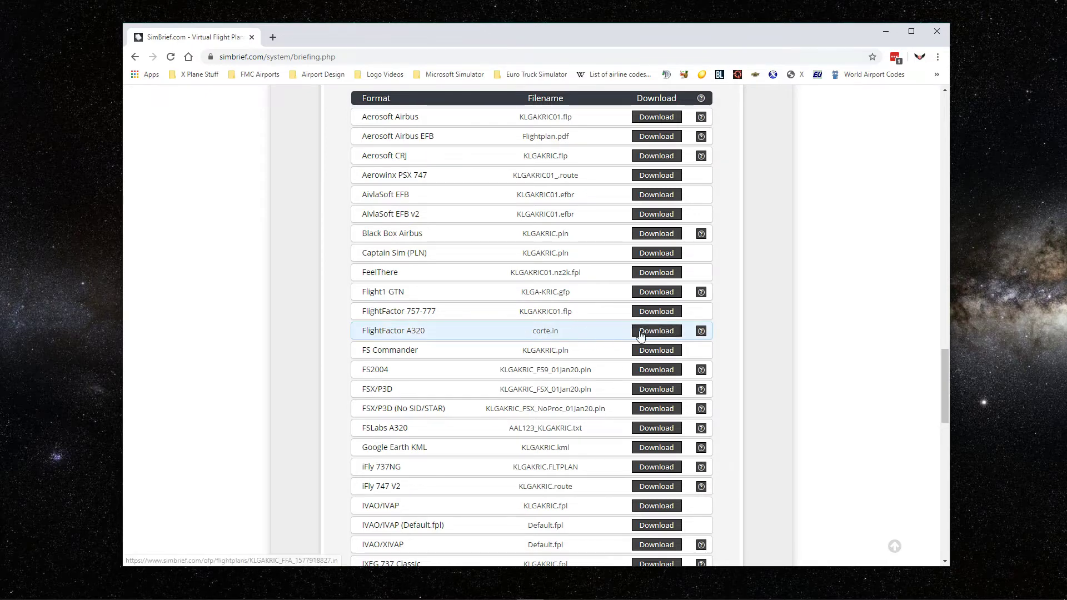
{"action": "left_click", "coordinate": [657, 331]}
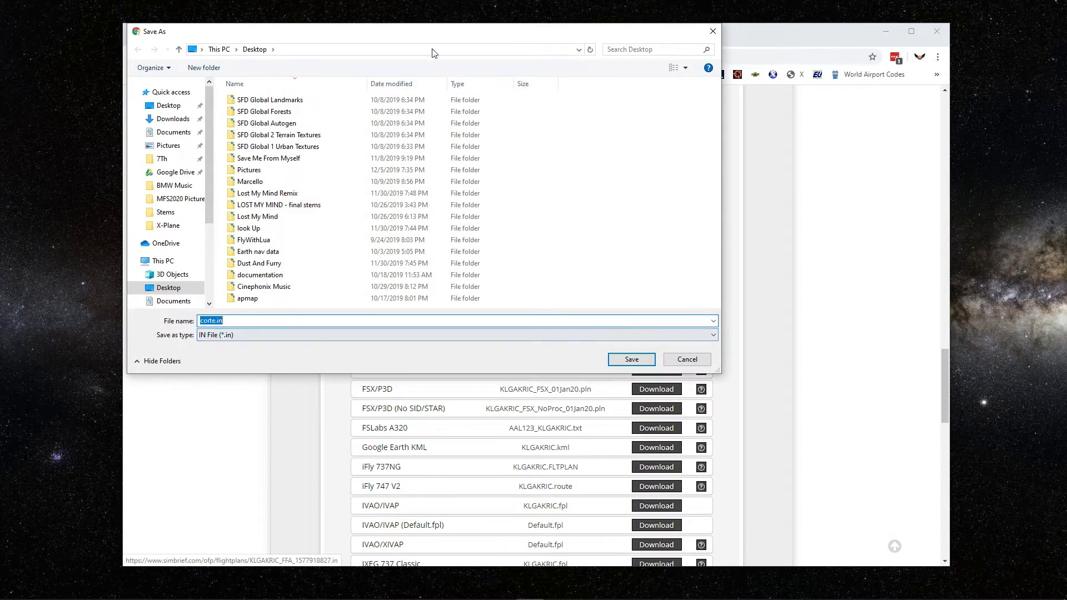
- In Save As, go to X:\X-Plane 11\Aircraft\Flight Factor A320 Ultimate\data
{"action": "left_click_drag", "start_coordinate": [361, 9], "coordinate": [538, 105]}
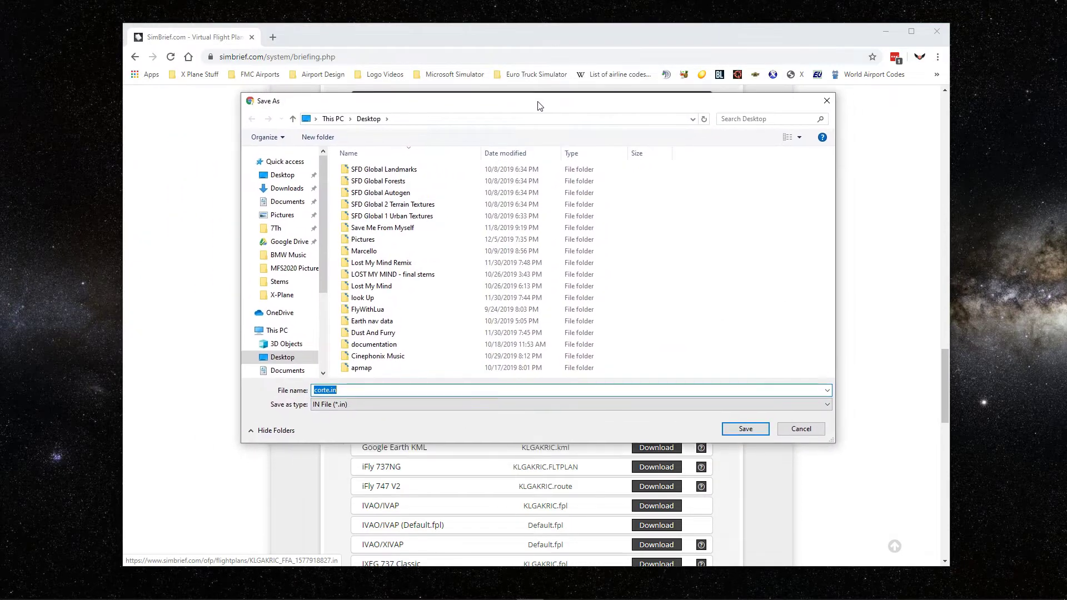
{"action": "left_click_drag", "start_coordinate": [322, 225], "coordinate": [322, 251]}
{"action": "scroll", "coordinate": [283, 278], "scroll_direction": "down", "scroll_amount": 2}
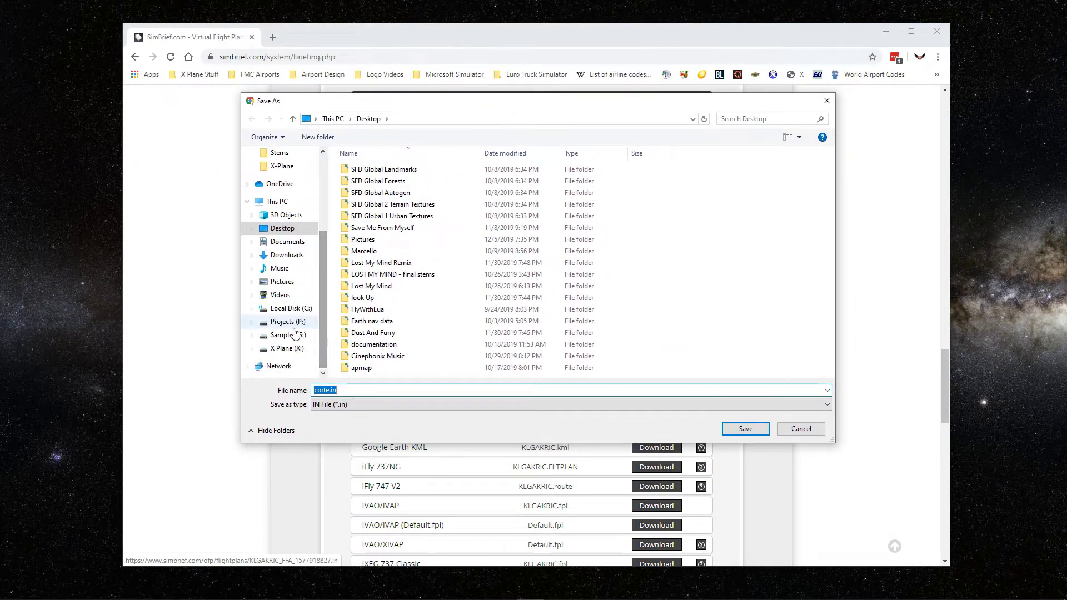
{"action": "left_click", "coordinate": [287, 347]}
{"action": "left_click", "coordinate": [376, 298]}
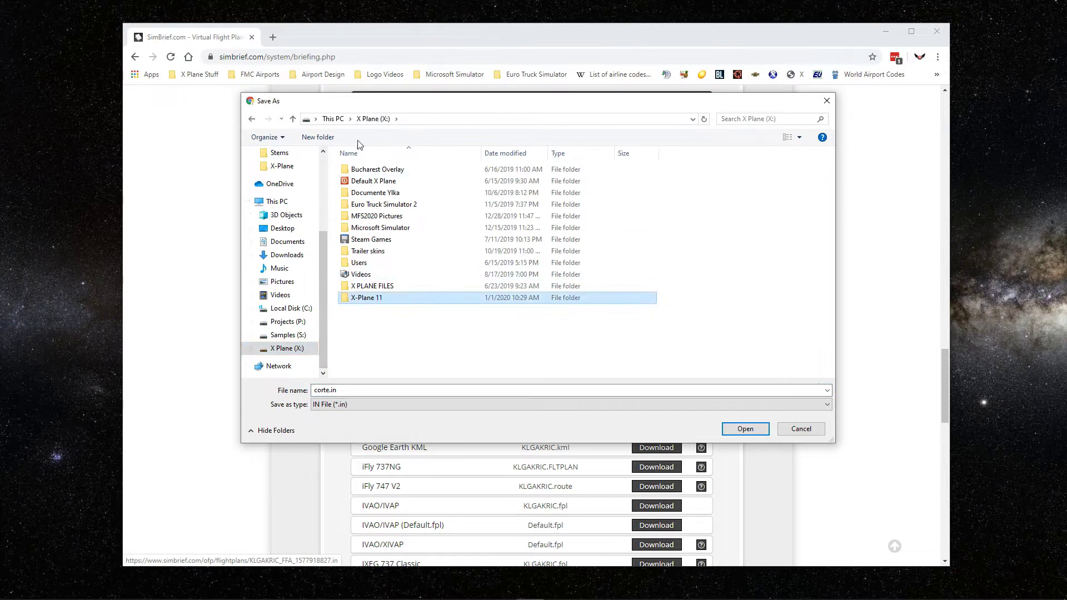
{"action": "double_click", "coordinate": [368, 300]}
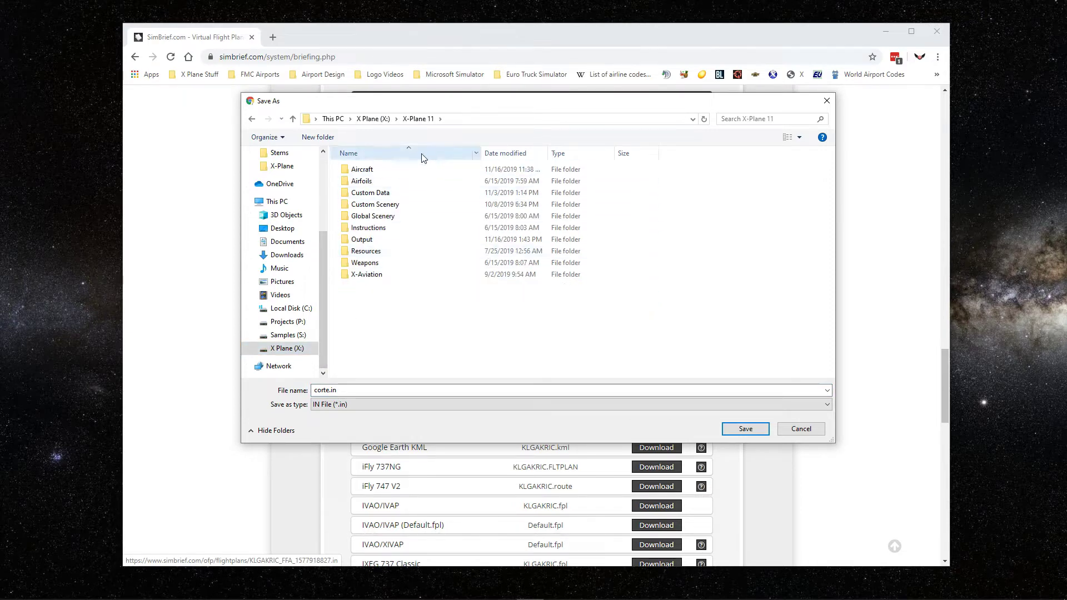
{"action": "double_click", "coordinate": [366, 170]}
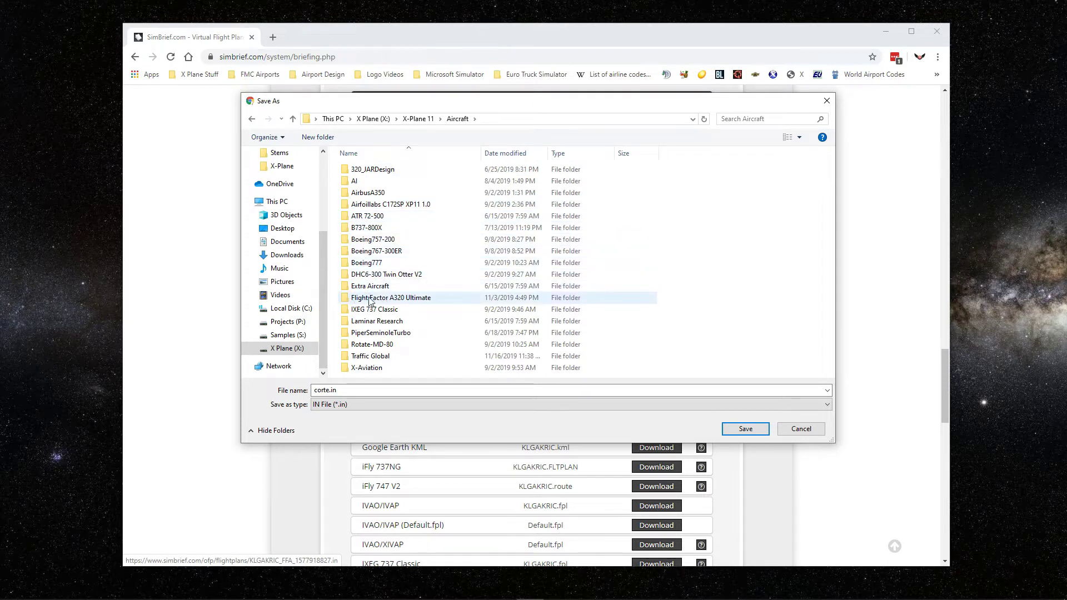
{"action": "double_click", "coordinate": [399, 299]}
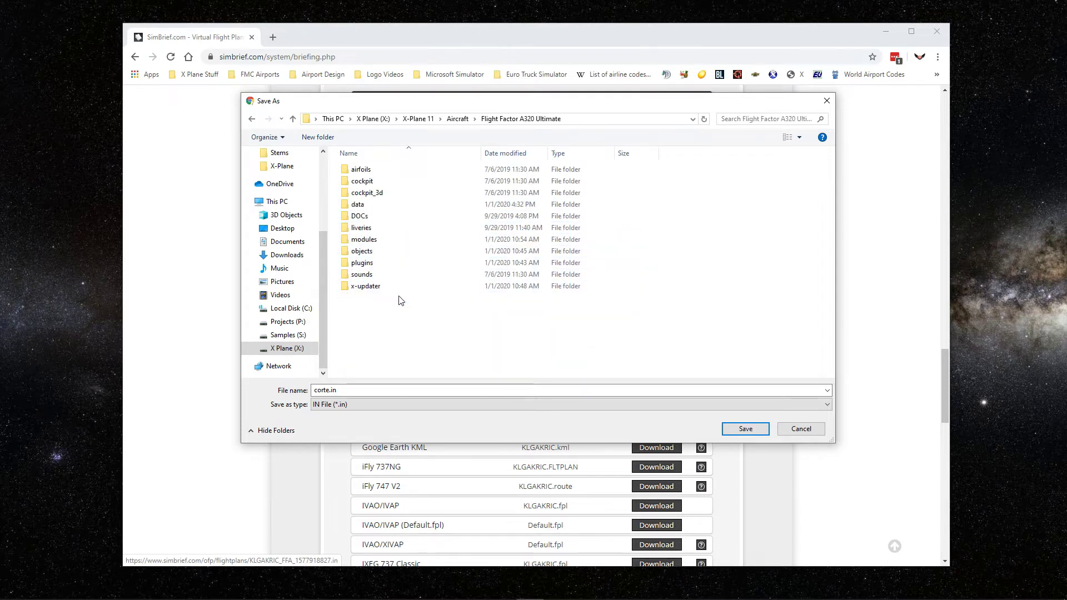
{"action": "double_click", "coordinate": [358, 205]}
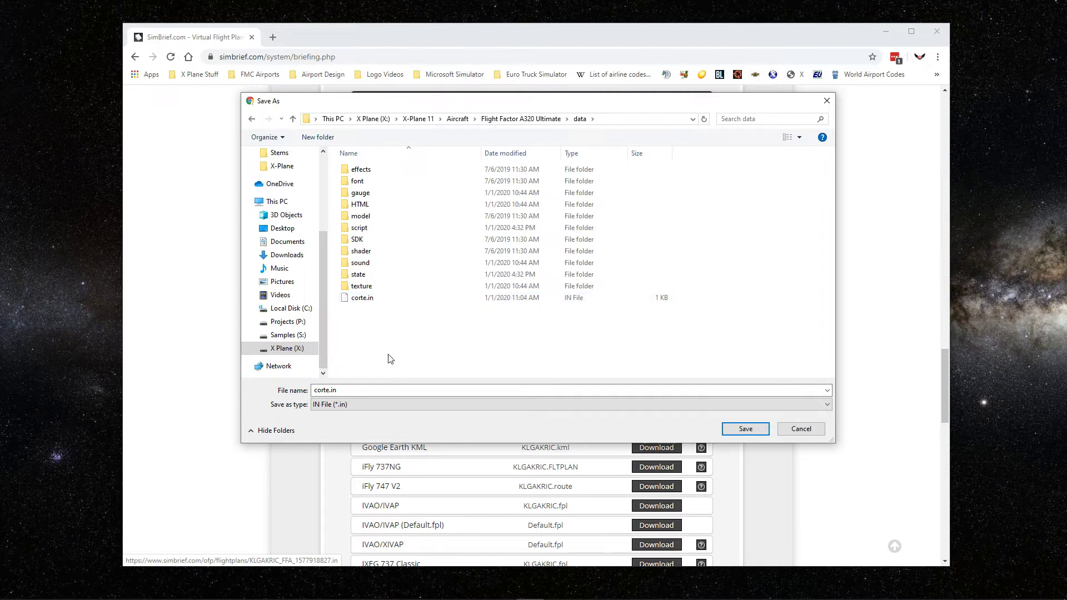
- Save corte.in there, replacing the existing copy
{"action": "left_click", "coordinate": [361, 302]}
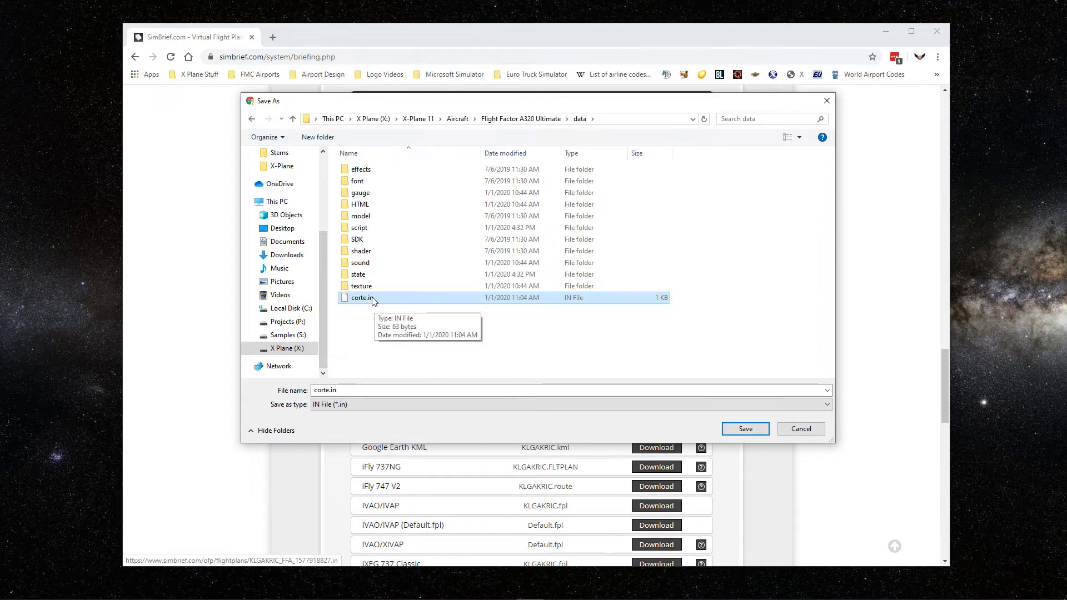
{"action": "left_click", "coordinate": [737, 430]}
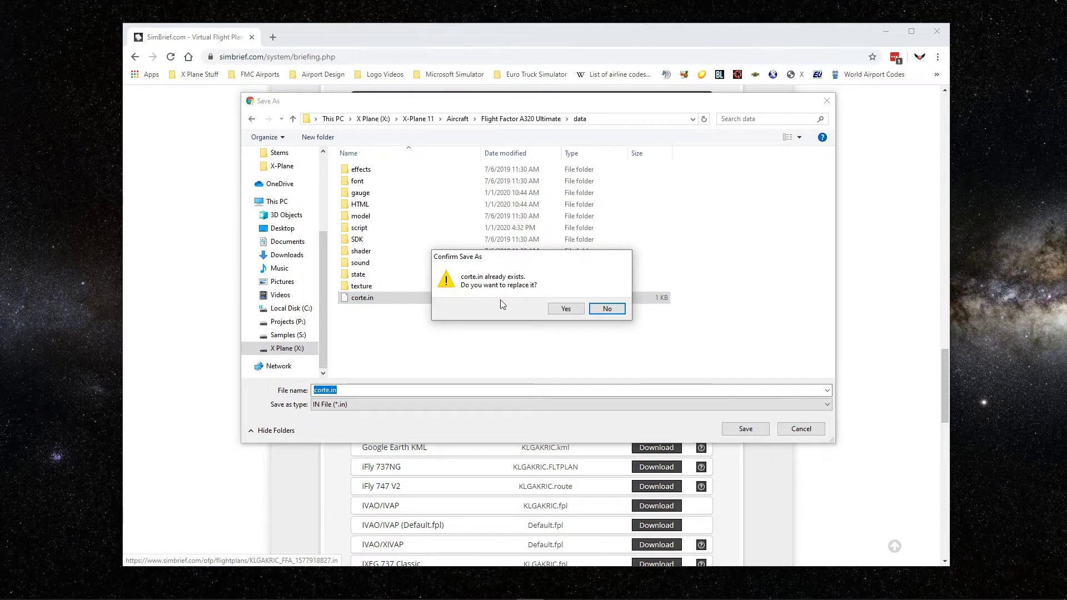
{"action": "left_click", "coordinate": [566, 309]}
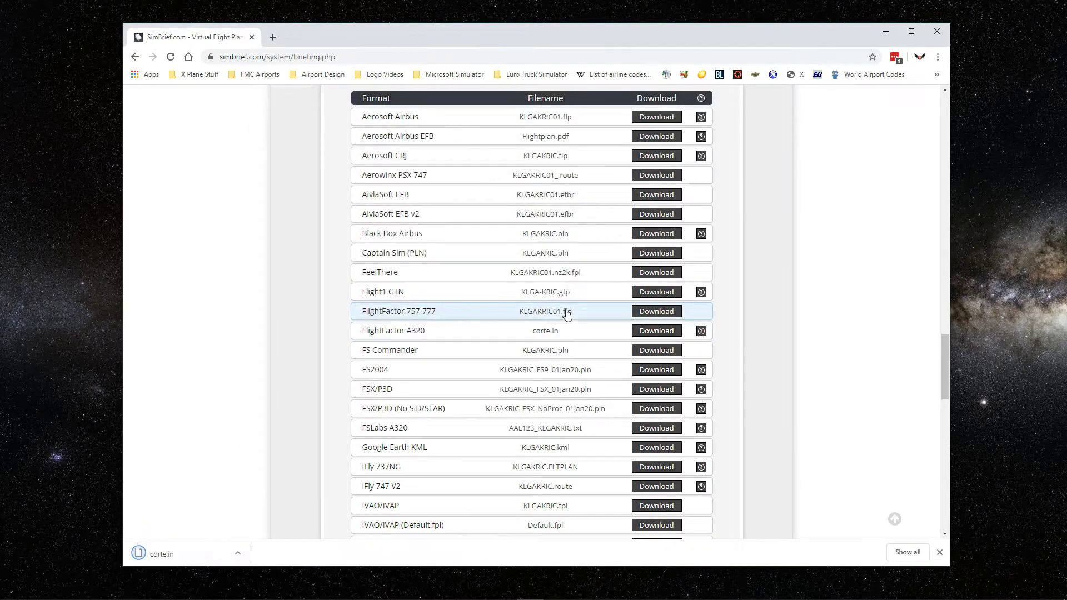
- Download the X-Plane 11 flight plan file KLGAKRIC01.fms
{"action": "scroll", "coordinate": [767, 335], "scroll_direction": "down", "scroll_amount": 1}
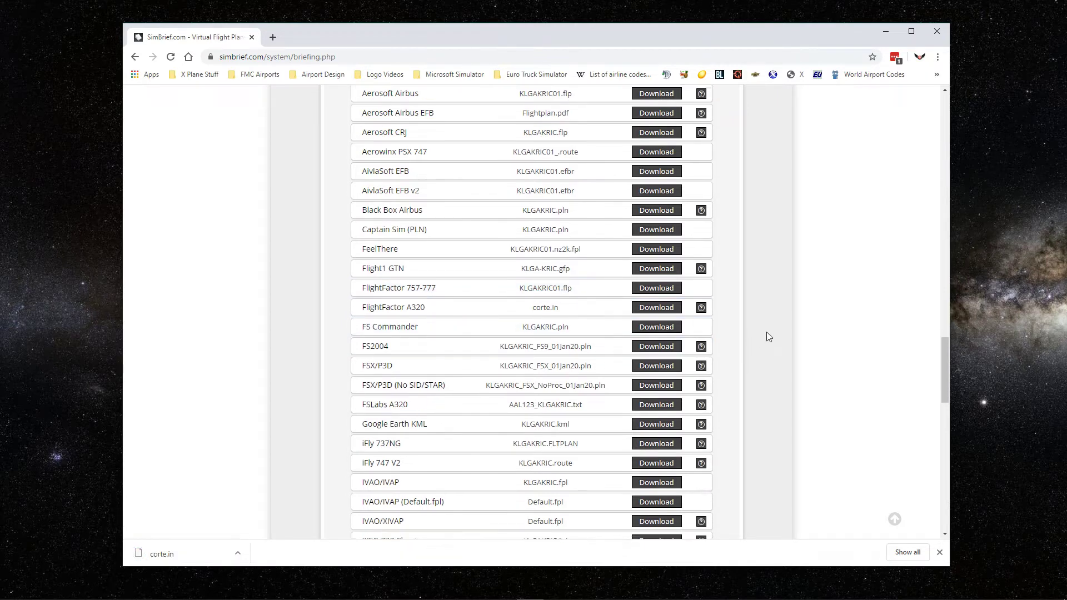
{"action": "scroll", "coordinate": [767, 333], "scroll_direction": "down", "scroll_amount": 6}
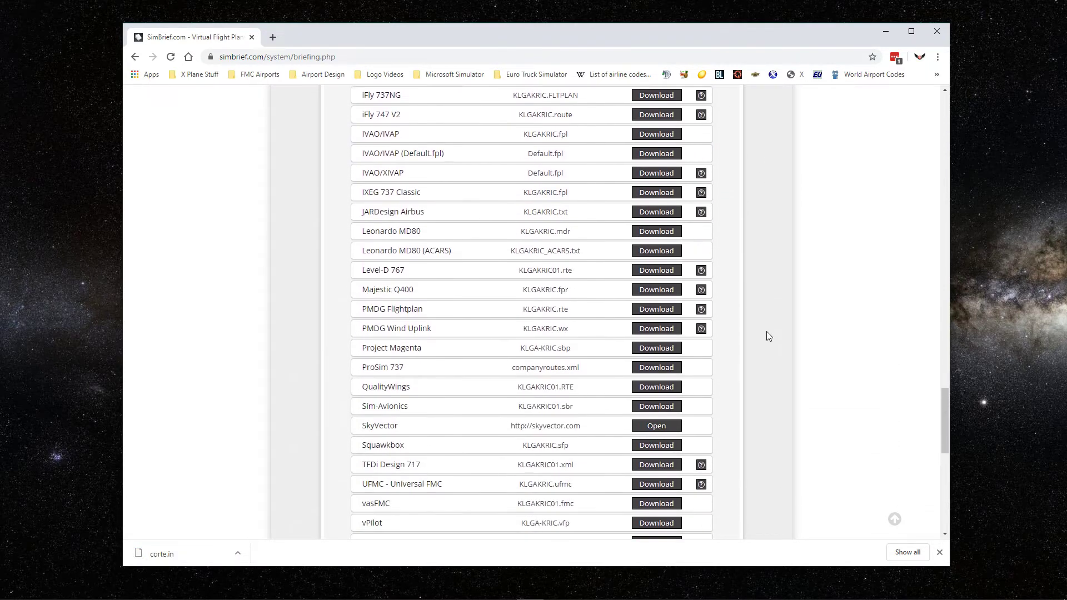
{"action": "scroll", "coordinate": [768, 335], "scroll_direction": "down", "scroll_amount": 3}
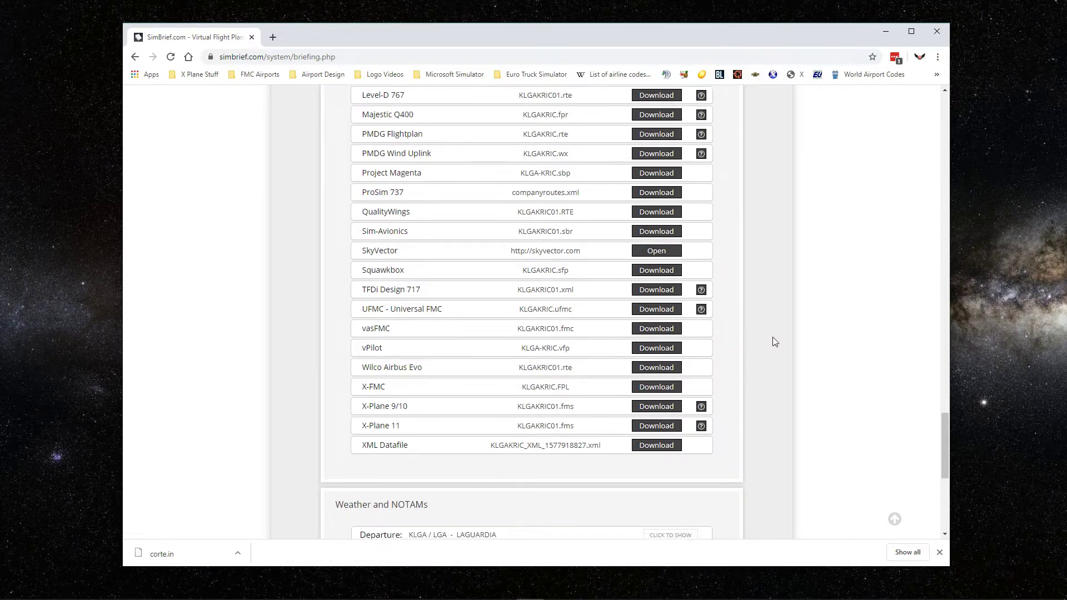
{"action": "scroll", "coordinate": [773, 337], "scroll_direction": "down", "scroll_amount": 1}
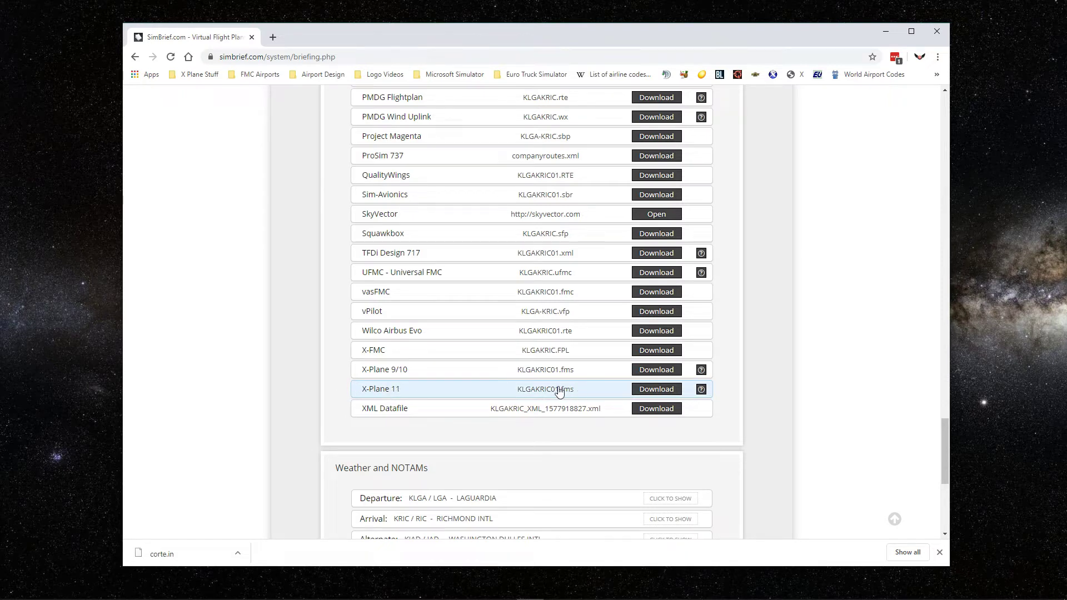
{"action": "left_click", "coordinate": [657, 389]}
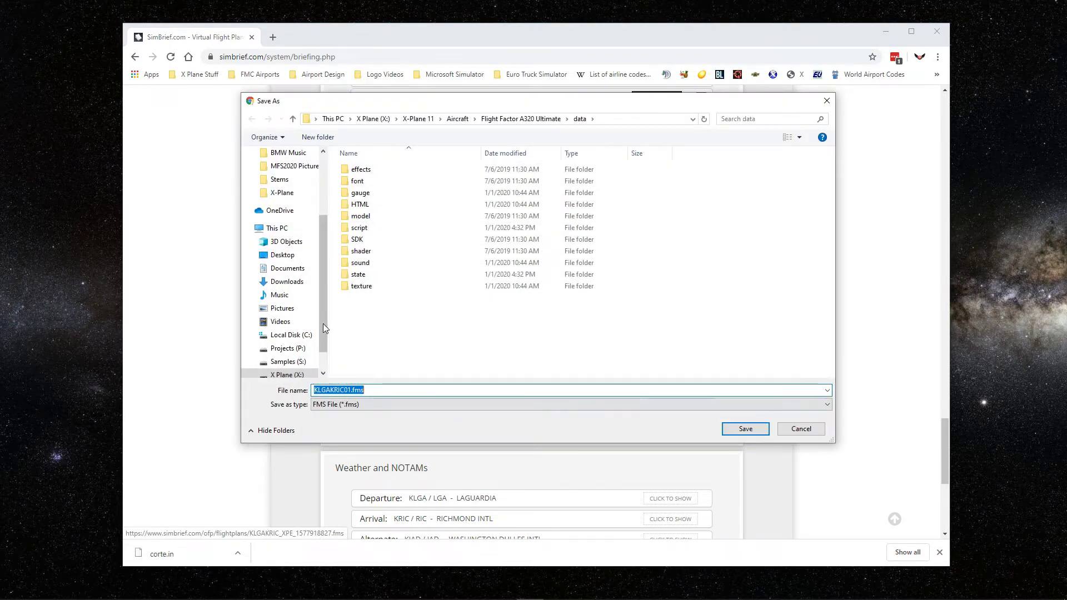
- Save it into X-Plane 11 > Output > FMS plans
{"action": "scroll", "coordinate": [321, 293], "scroll_direction": "down", "scroll_amount": 2}
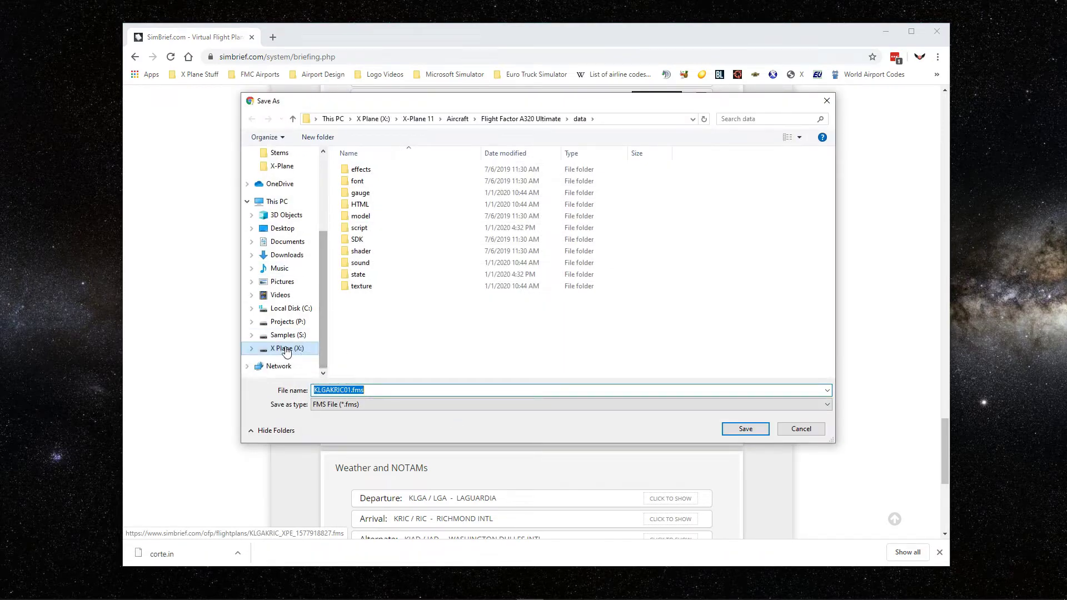
{"action": "left_click", "coordinate": [422, 118]}
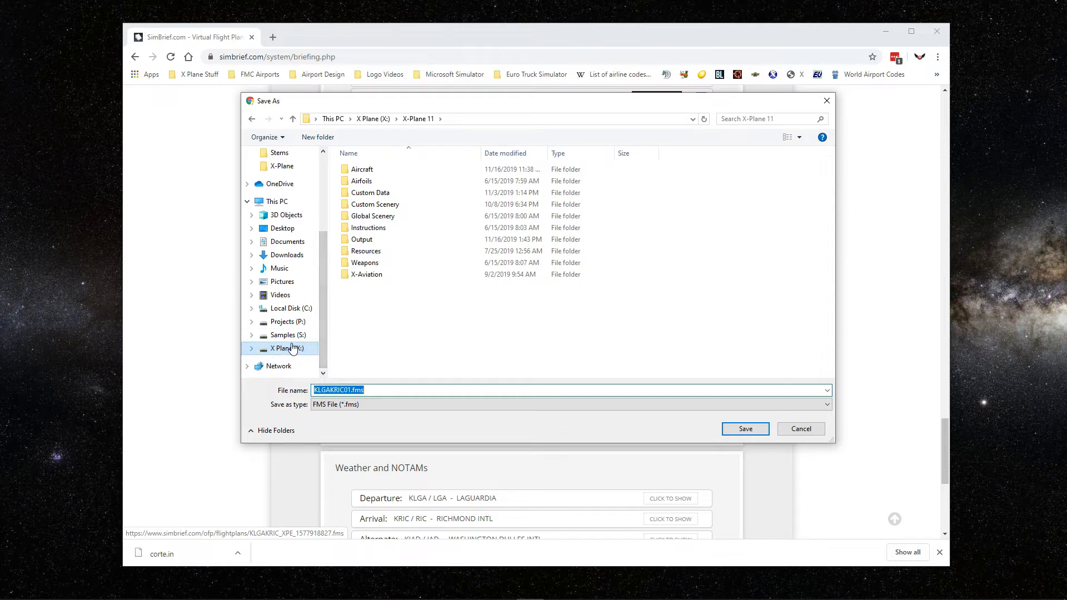
{"action": "double_click", "coordinate": [365, 240]}
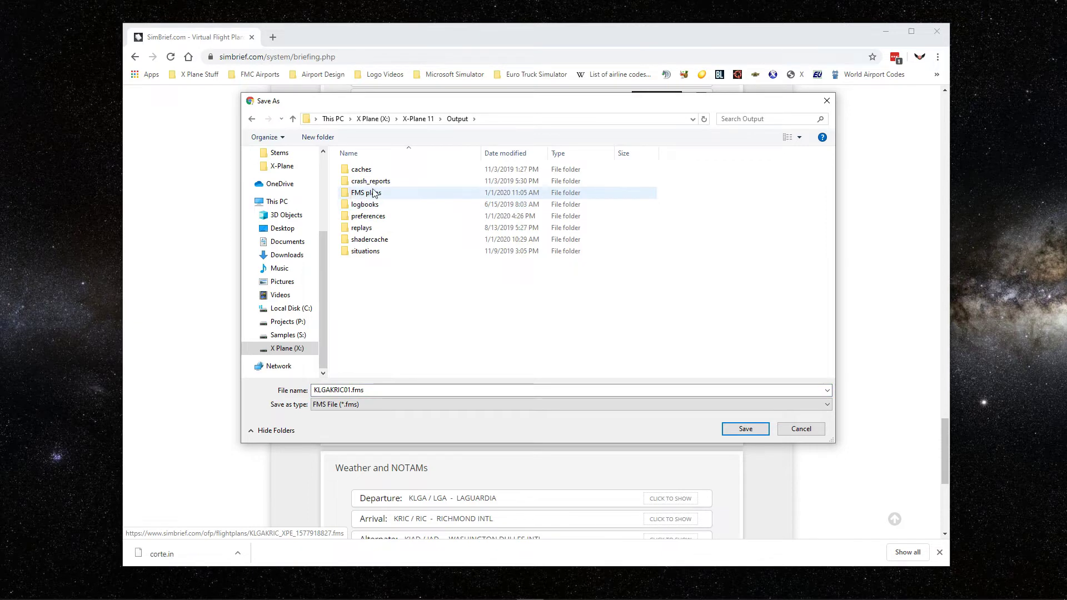
{"action": "left_click", "coordinate": [374, 192]}
{"action": "double_click", "coordinate": [370, 194]}
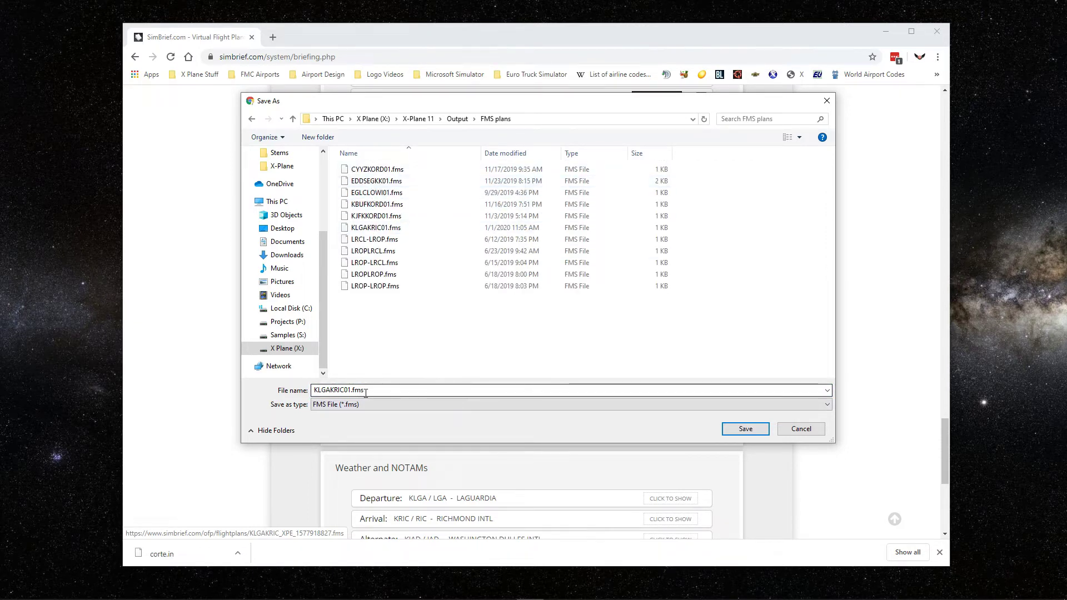
{"action": "left_click", "coordinate": [734, 428]}
- Confirm replacing the old KLGAKRIC01.fms, then show the Windows desktop
{"action": "left_click", "coordinate": [561, 309]}
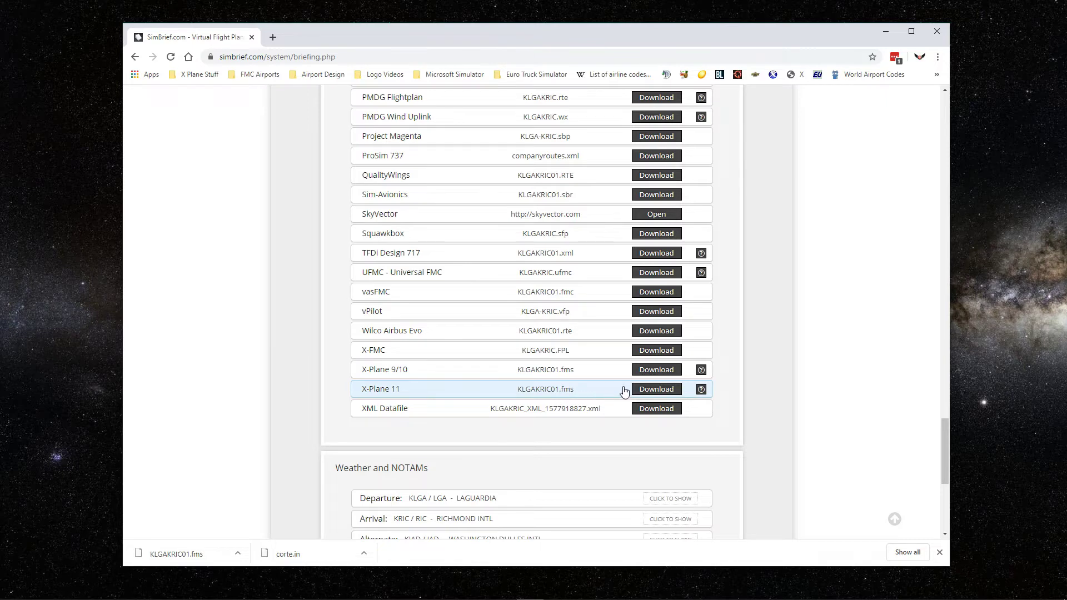
{"action": "key", "text": "super+d"}
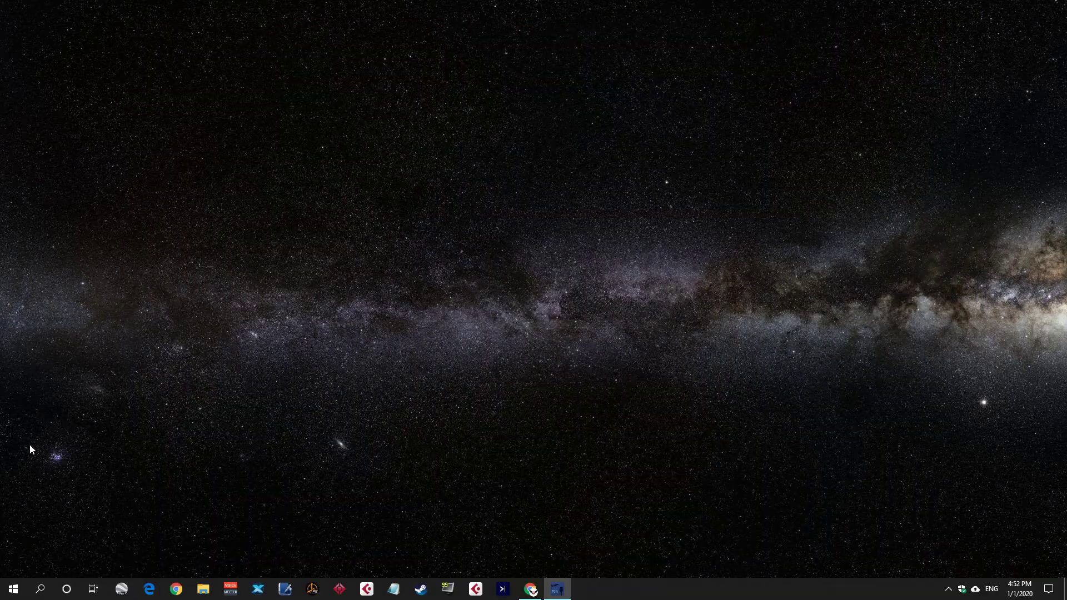
- Minimize Chrome and start X-Plane 11 from the Start menu, loading the A320 at the gate
{"action": "key", "text": "super"}
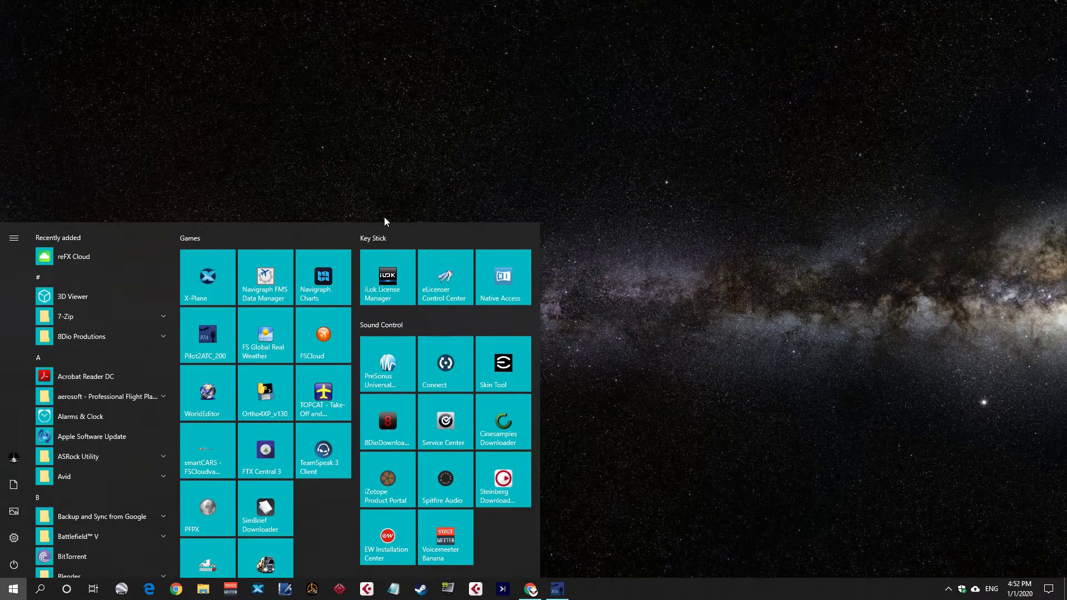
{"action": "left_click", "coordinate": [202, 276]}
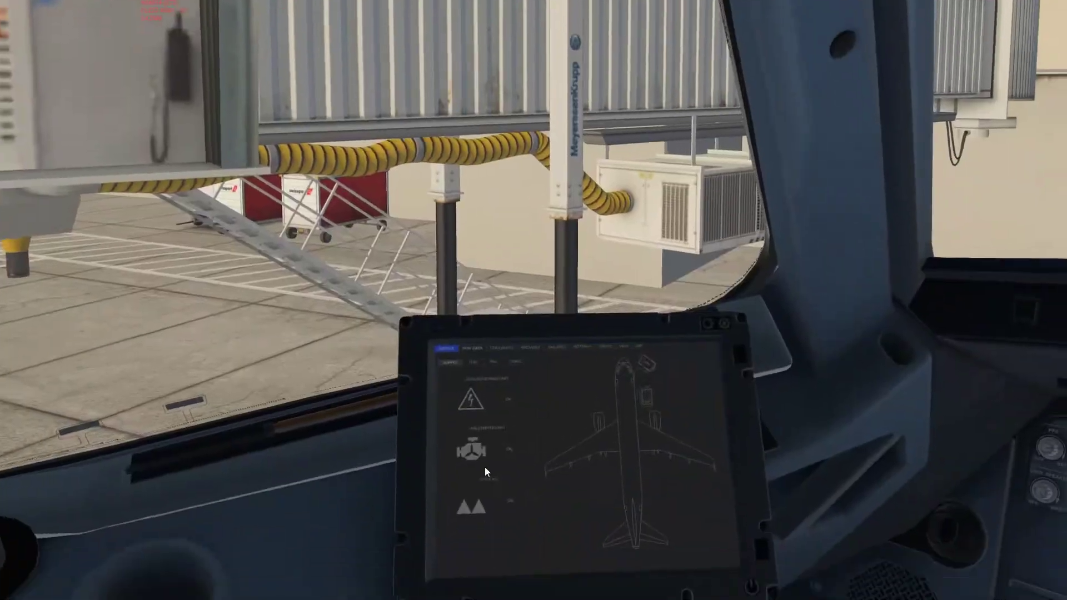
- Request the ground power unit on the A320's EFB and pan to the MCDU
{"action": "left_click", "coordinate": [305, 352]}
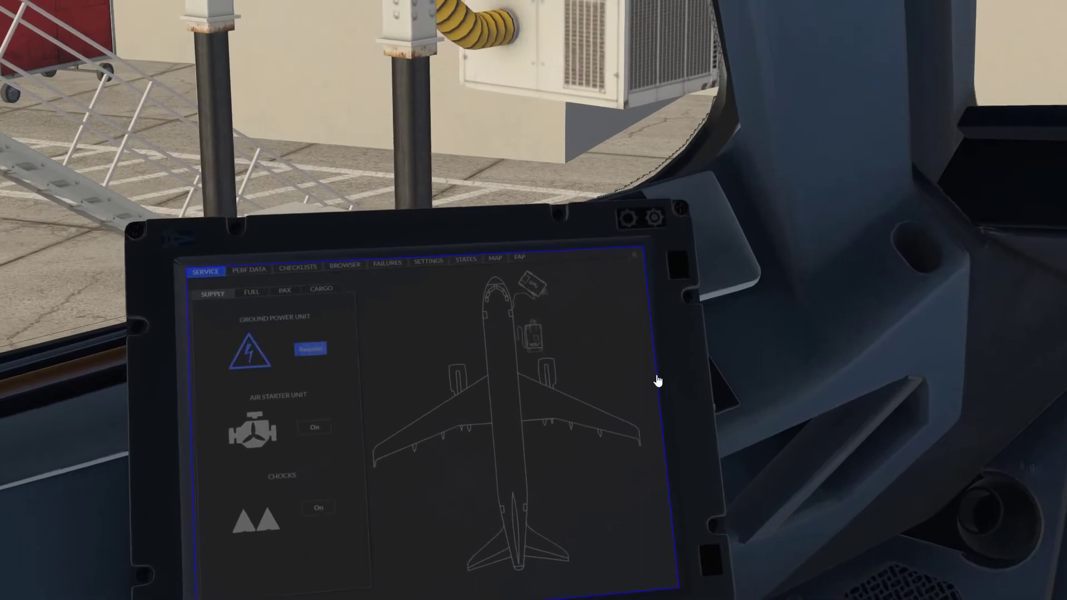
{"action": "key", "text": "KP_1"}
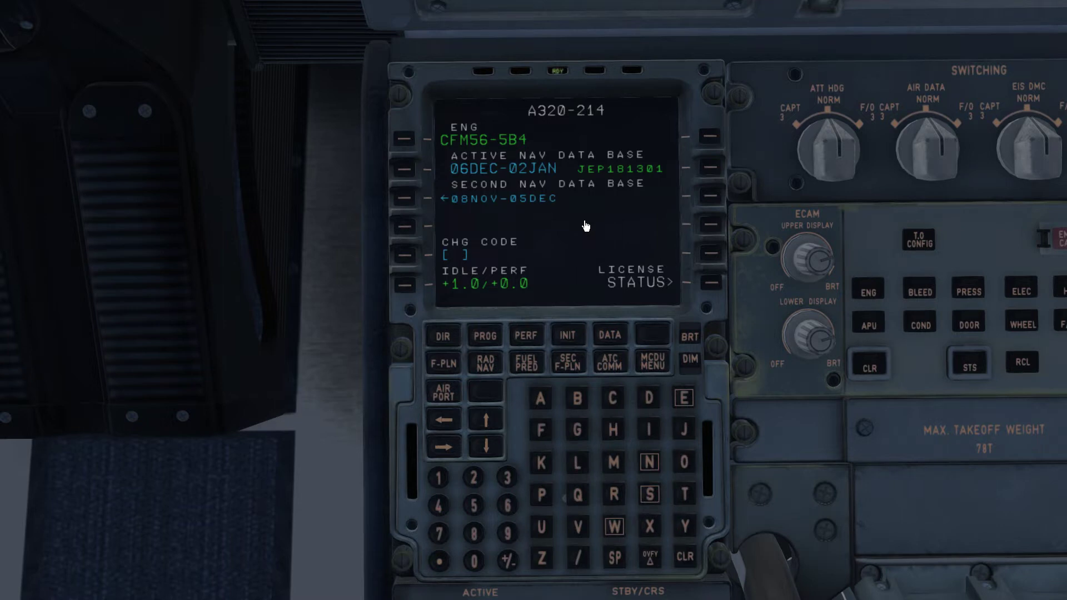
- On the MCDU INIT page, enter KLGA/KRIC as FROM/TO and insert company route LGARIC01
{"action": "left_click", "coordinate": [569, 340]}
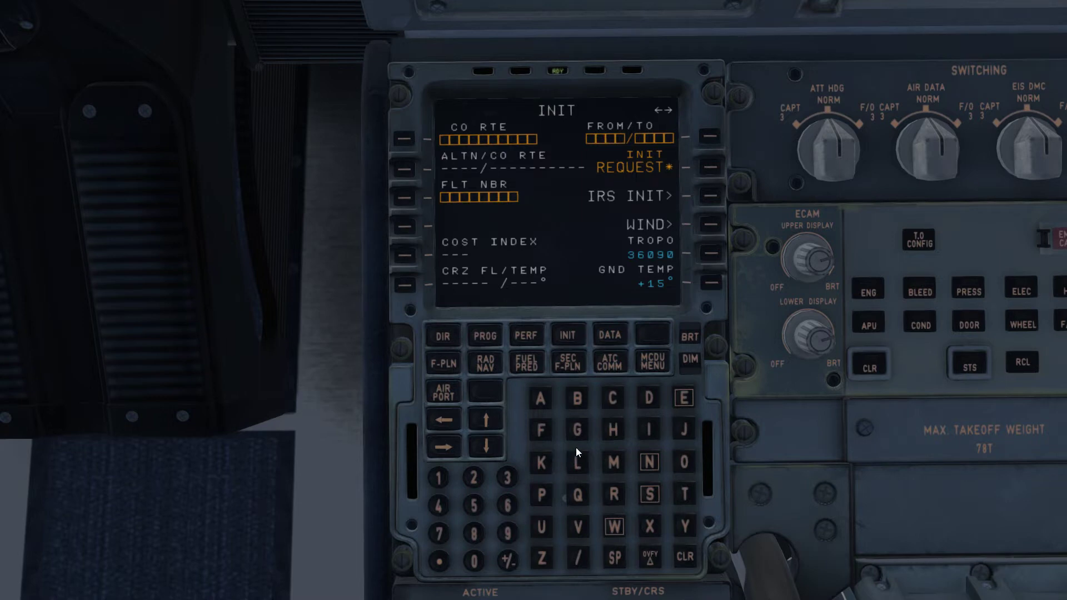
{"action": "left_click", "coordinate": [542, 463]}
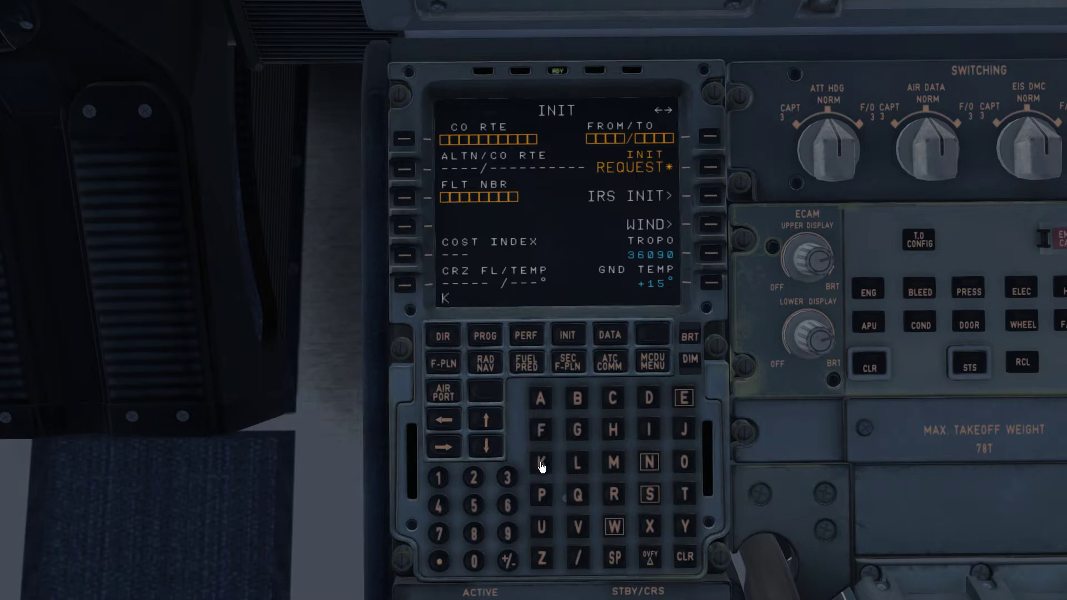
{"action": "left_click", "coordinate": [579, 460]}
{"action": "left_click", "coordinate": [577, 430]}
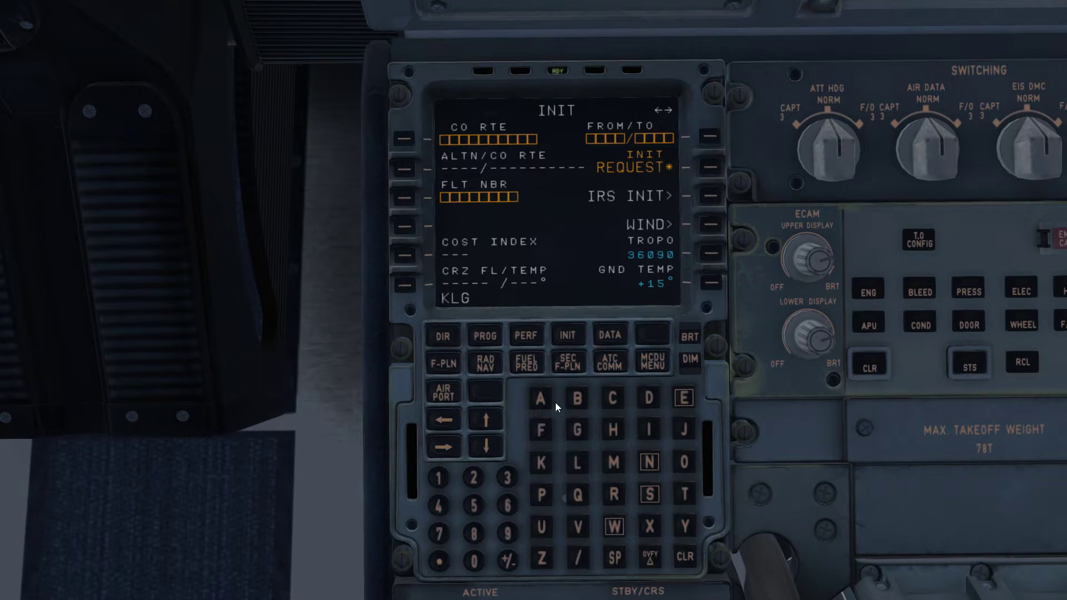
{"action": "left_click", "coordinate": [578, 556]}
{"action": "left_click", "coordinate": [542, 464]}
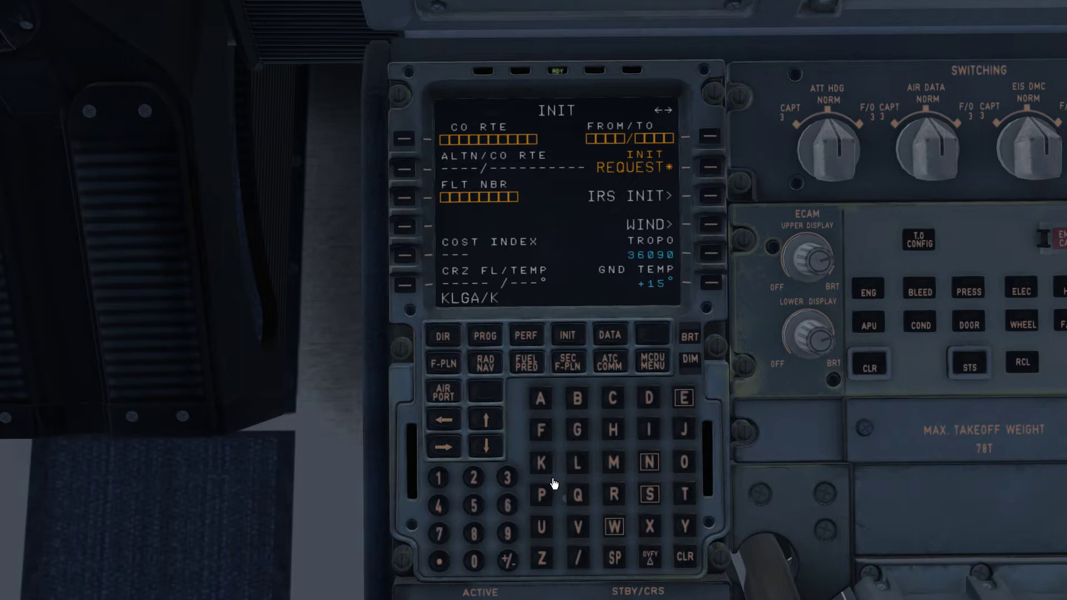
{"action": "left_click", "coordinate": [613, 495]}
{"action": "left_click", "coordinate": [648, 430]}
{"action": "left_click", "coordinate": [614, 399]}
{"action": "left_click", "coordinate": [715, 139]}
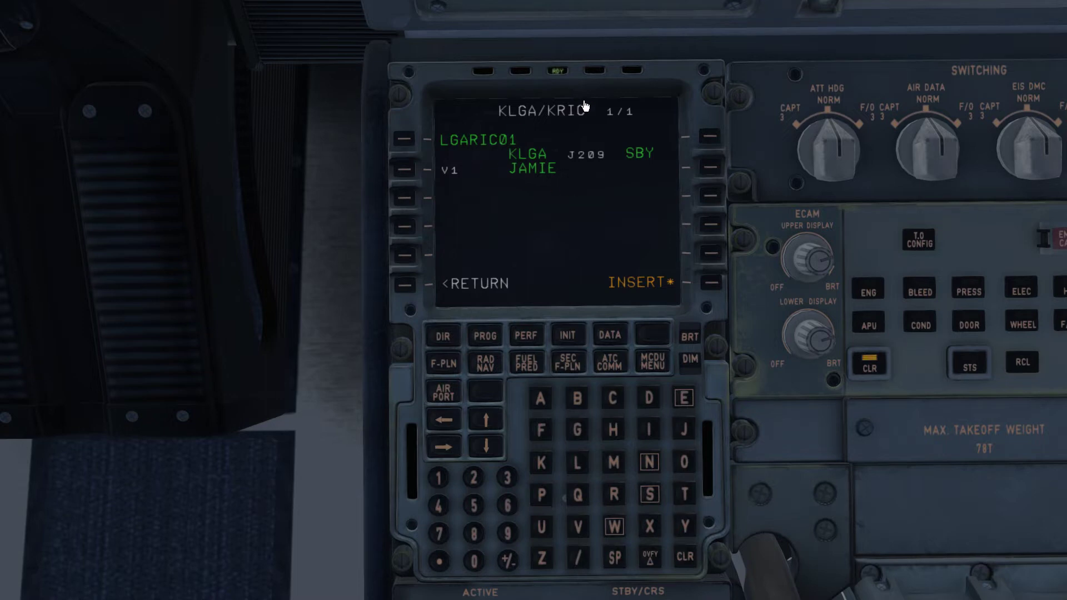
{"action": "left_click", "coordinate": [712, 283]}
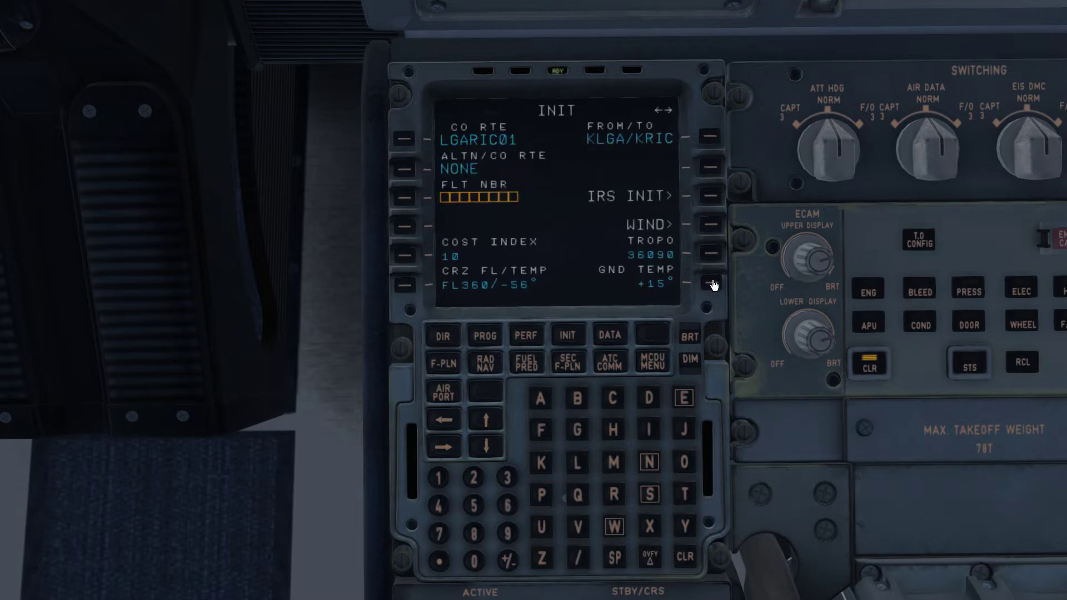
- Page through the KLGA–KRIC flight plan on F-PLN, then clear the ALIGN IRS message
{"action": "left_click", "coordinate": [443, 364]}
{"action": "left_click", "coordinate": [487, 420]}
{"action": "left_click", "coordinate": [487, 420]}
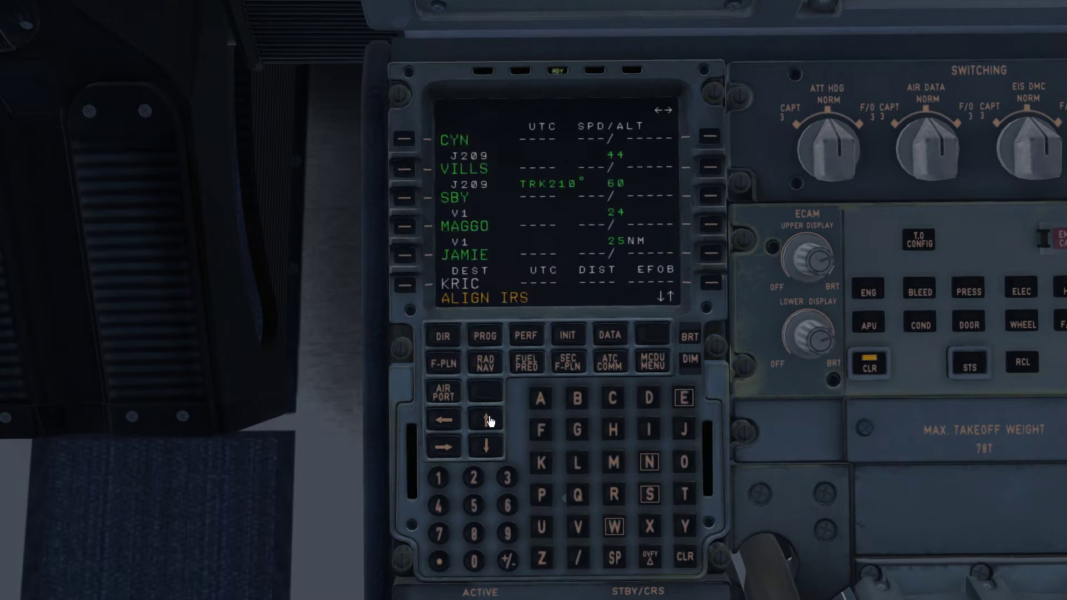
{"action": "left_click", "coordinate": [486, 421]}
{"action": "left_click", "coordinate": [487, 421]}
{"action": "left_click", "coordinate": [487, 421]}
{"action": "left_click", "coordinate": [489, 444]}
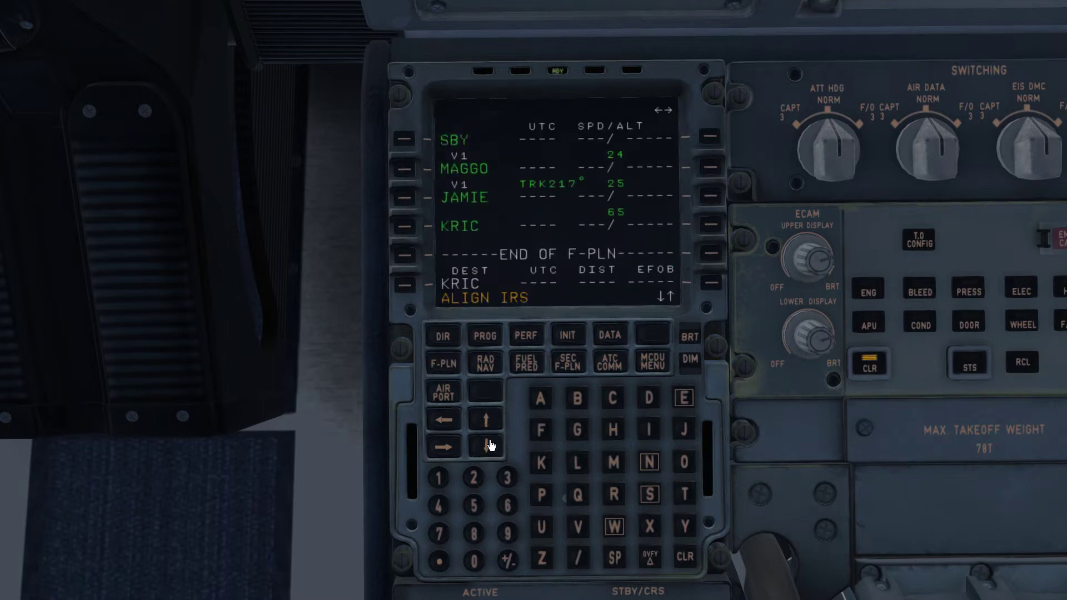
{"action": "left_click", "coordinate": [489, 445]}
{"action": "left_click", "coordinate": [489, 444]}
{"action": "left_click", "coordinate": [489, 445]}
{"action": "left_click", "coordinate": [489, 445]}
{"action": "left_click", "coordinate": [489, 445]}
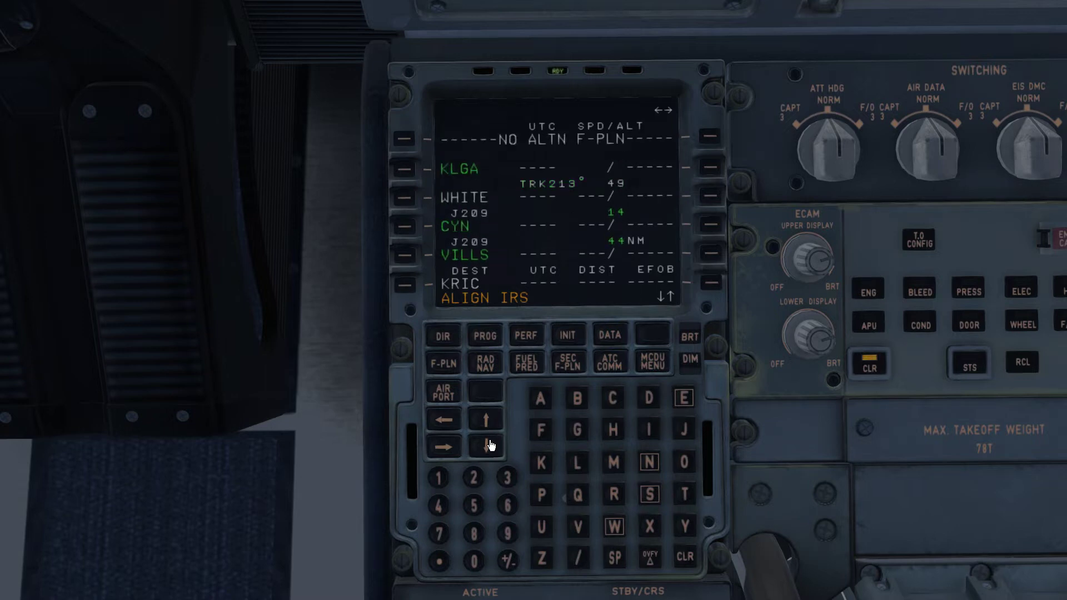
{"action": "left_click", "coordinate": [489, 422]}
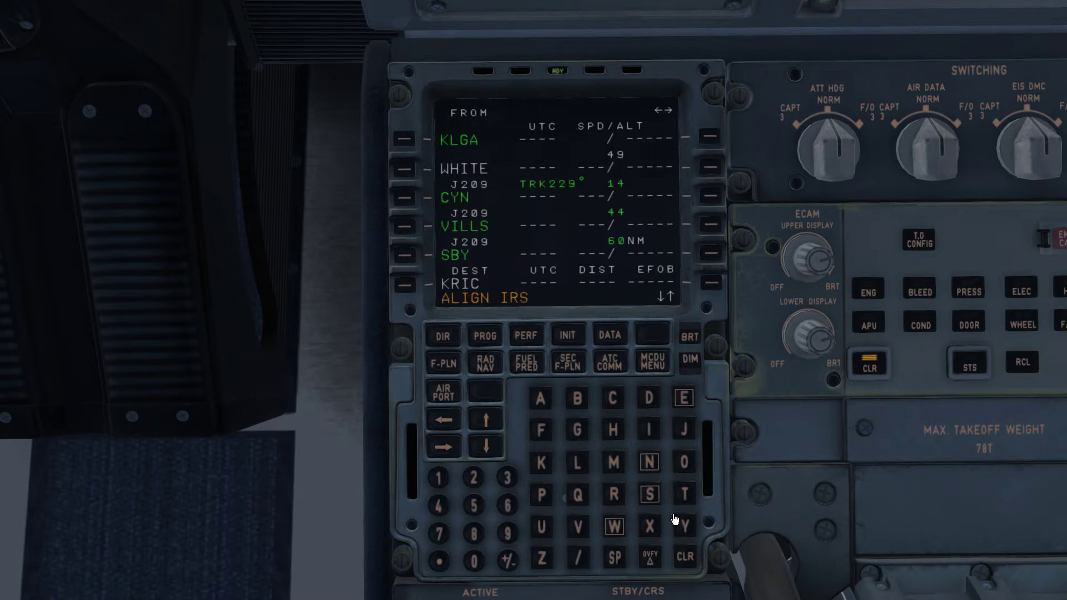
{"action": "left_click", "coordinate": [686, 558]}
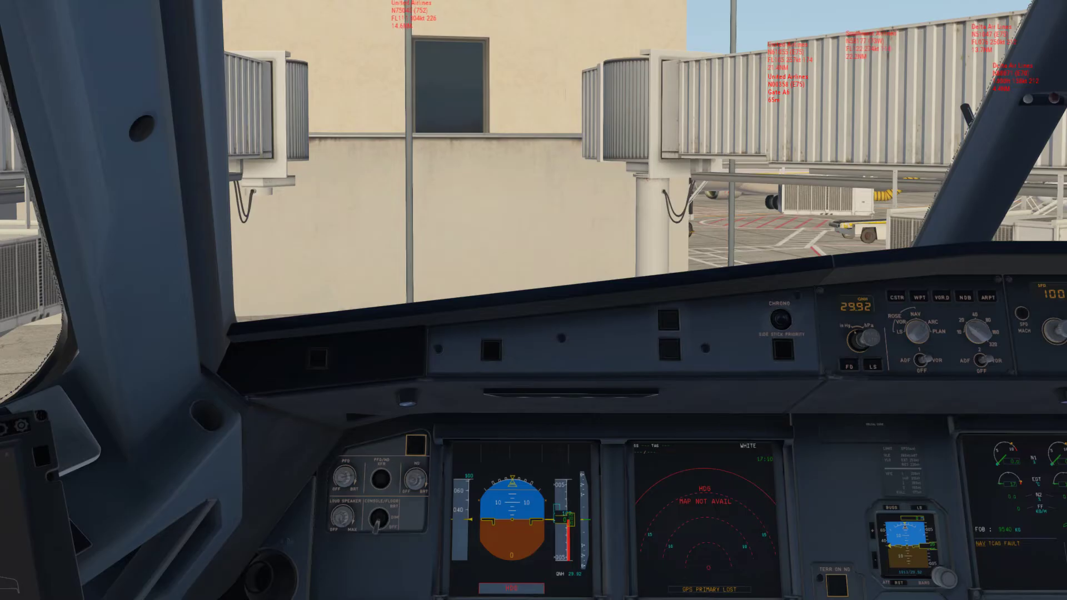
- Connect Pilot2ATC to X-Plane and swap 121.875 KLGA Clearance Delivery into active COM1
{"action": "key", "text": "alt+Tab"}
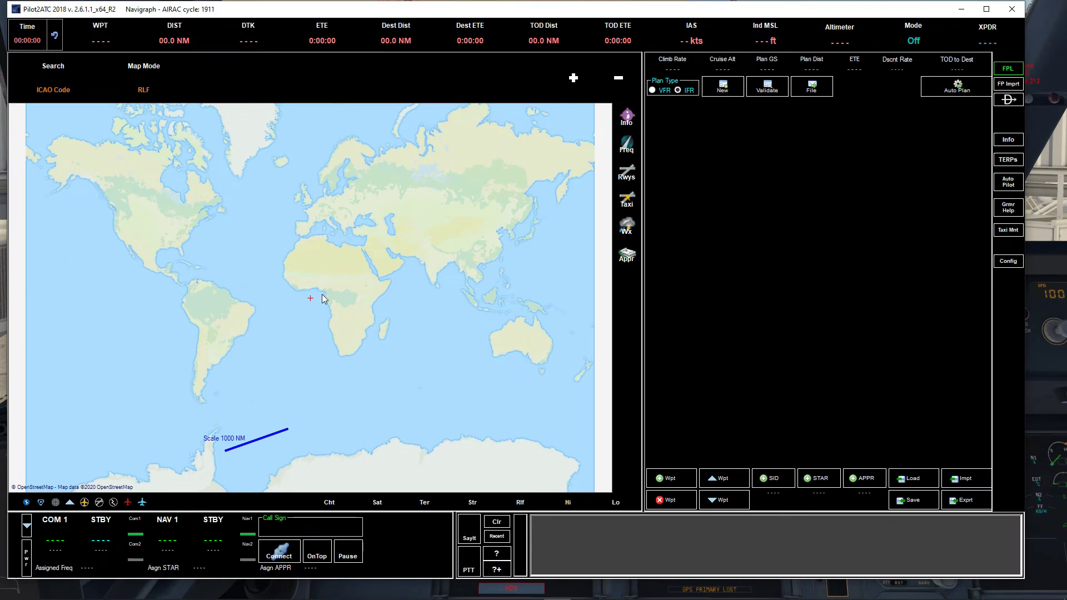
{"action": "left_click", "coordinate": [278, 553]}
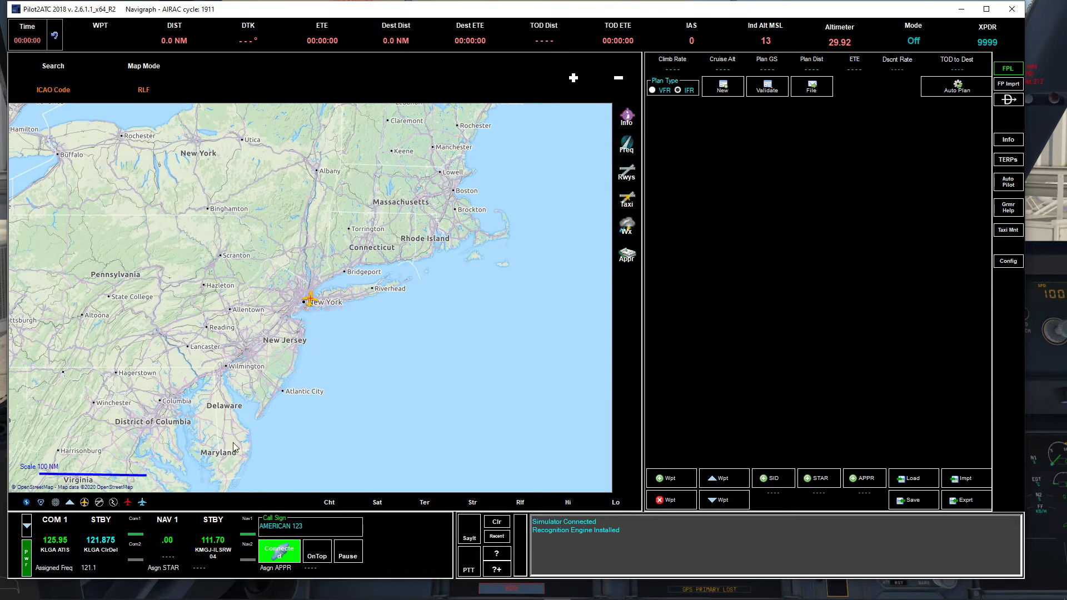
{"action": "left_click", "coordinate": [102, 530]}
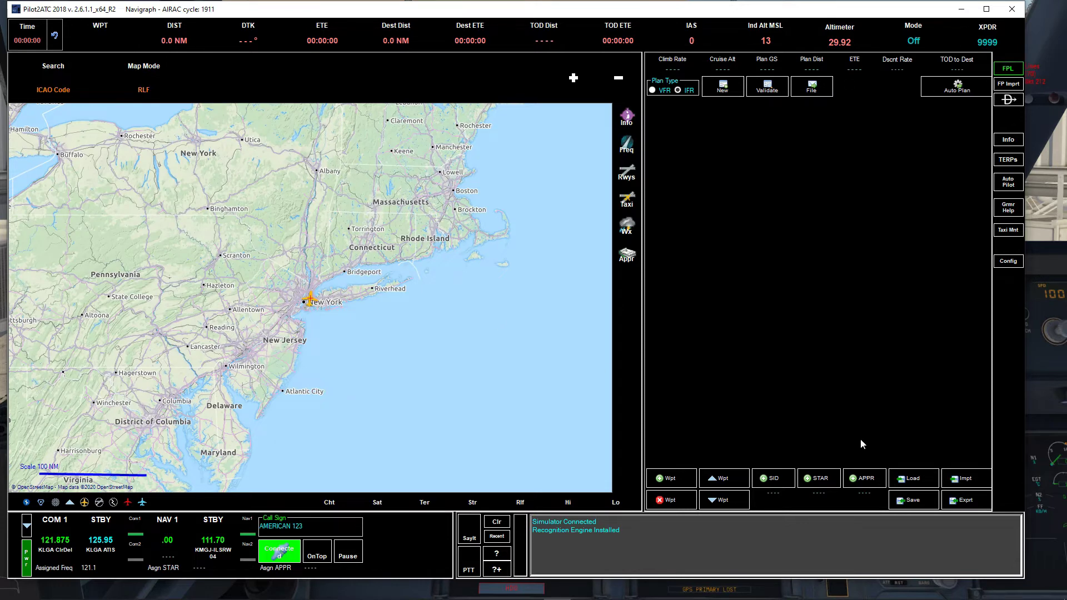
- Import KLGAKRIC01.fms from the FMS plans folder into Pilot2ATC
{"action": "left_click", "coordinate": [965, 479]}
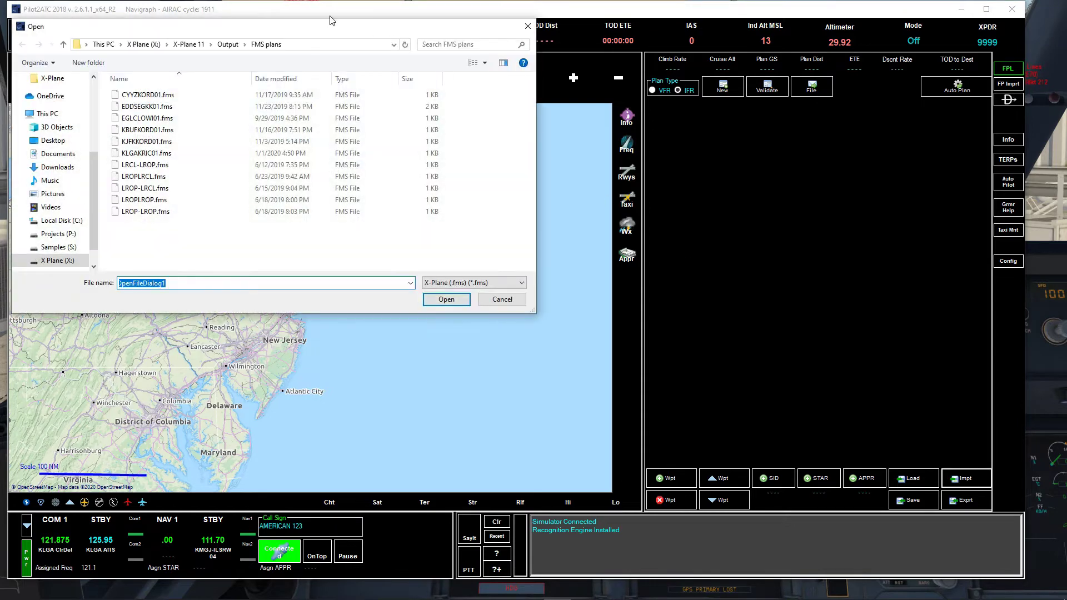
{"action": "left_click_drag", "start_coordinate": [315, 29], "coordinate": [437, 101]}
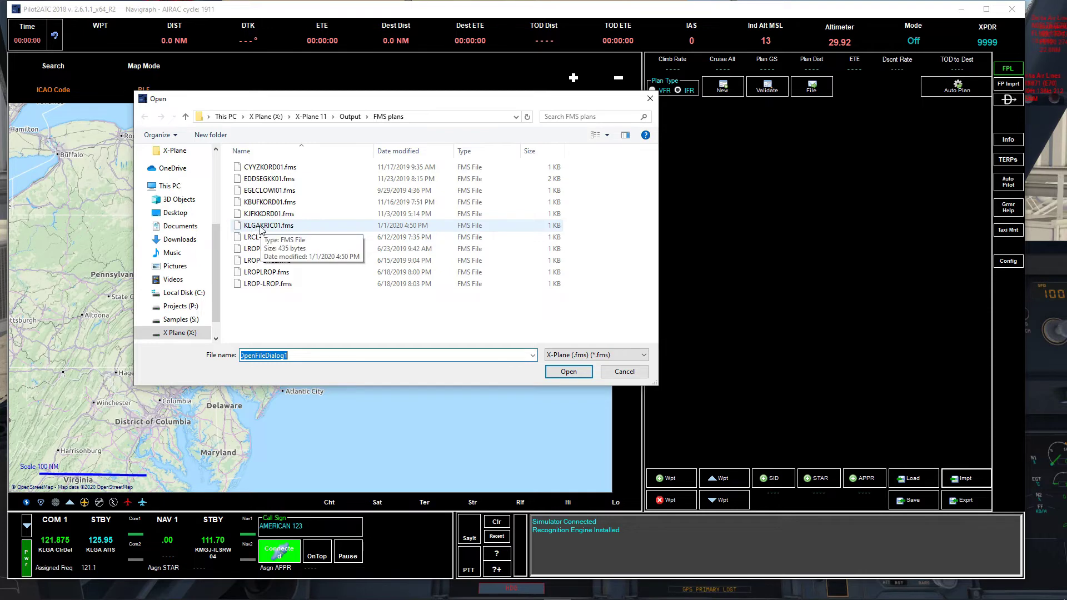
{"action": "left_click", "coordinate": [268, 225]}
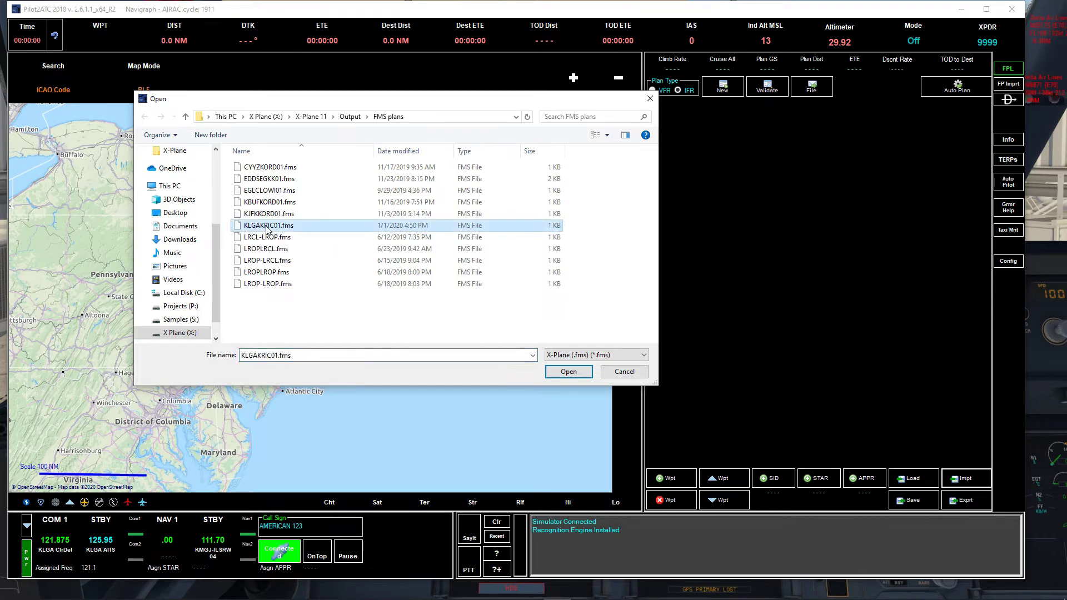
{"action": "left_click", "coordinate": [572, 375]}
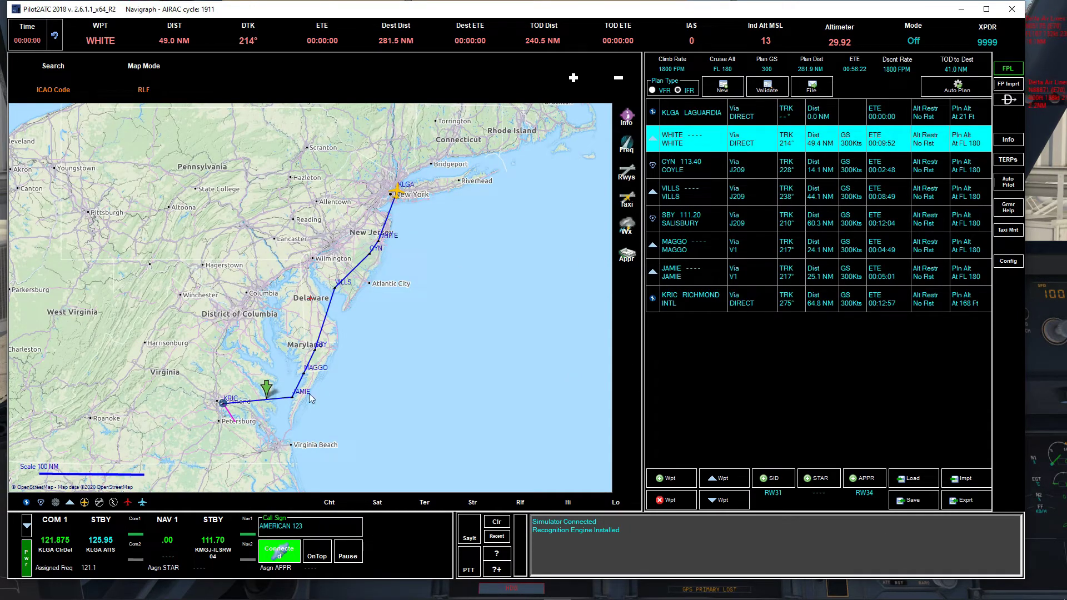
- Load the LGA5 SID from runway RW31 into the Pilot2ATC plan
{"action": "left_click", "coordinate": [772, 478]}
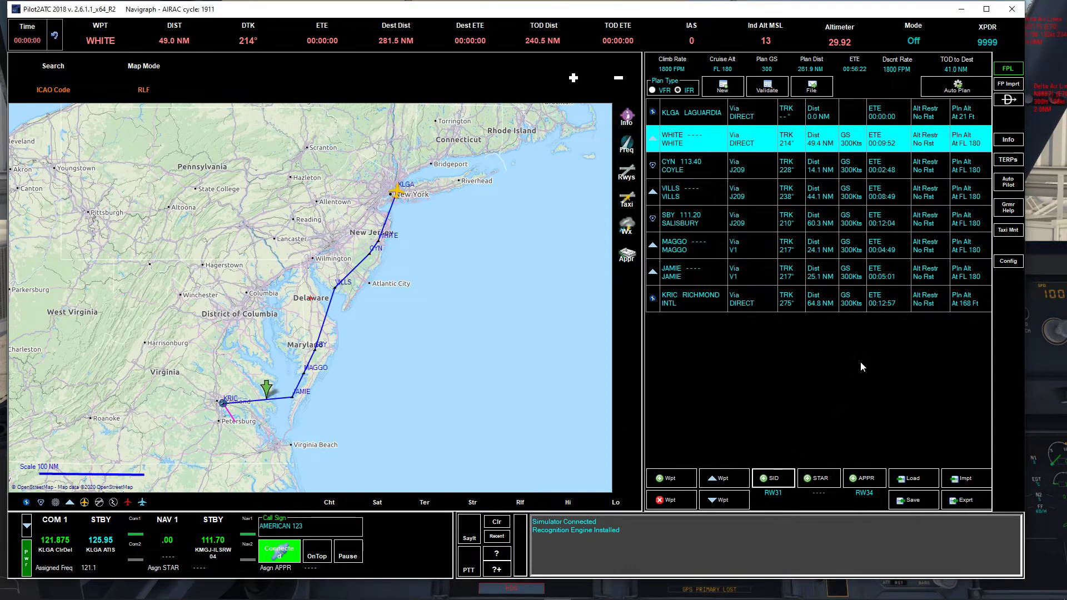
{"action": "left_click", "coordinate": [722, 183]}
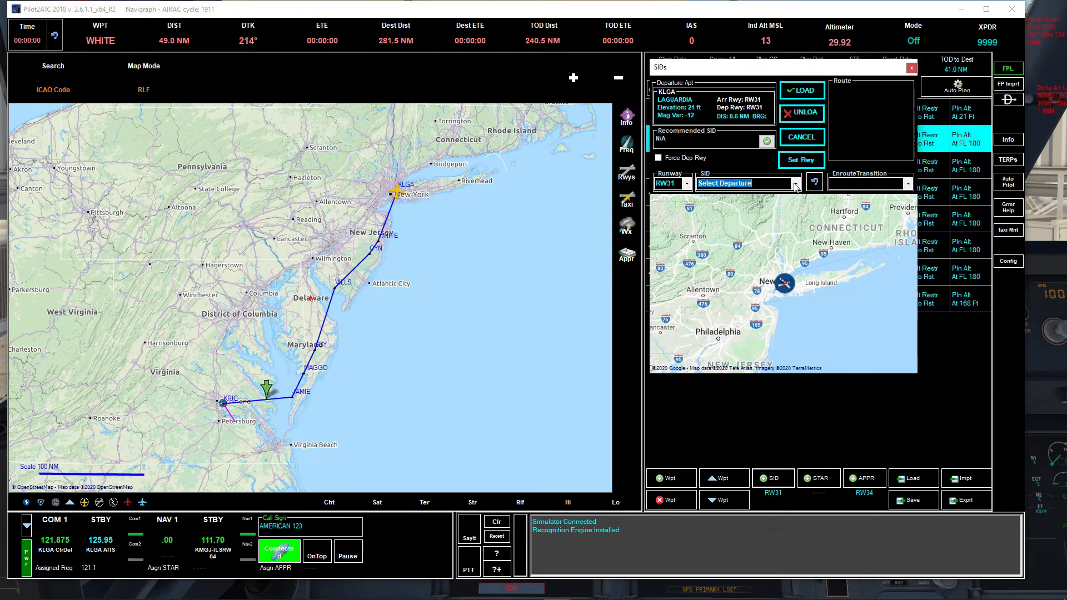
{"action": "left_click", "coordinate": [713, 206]}
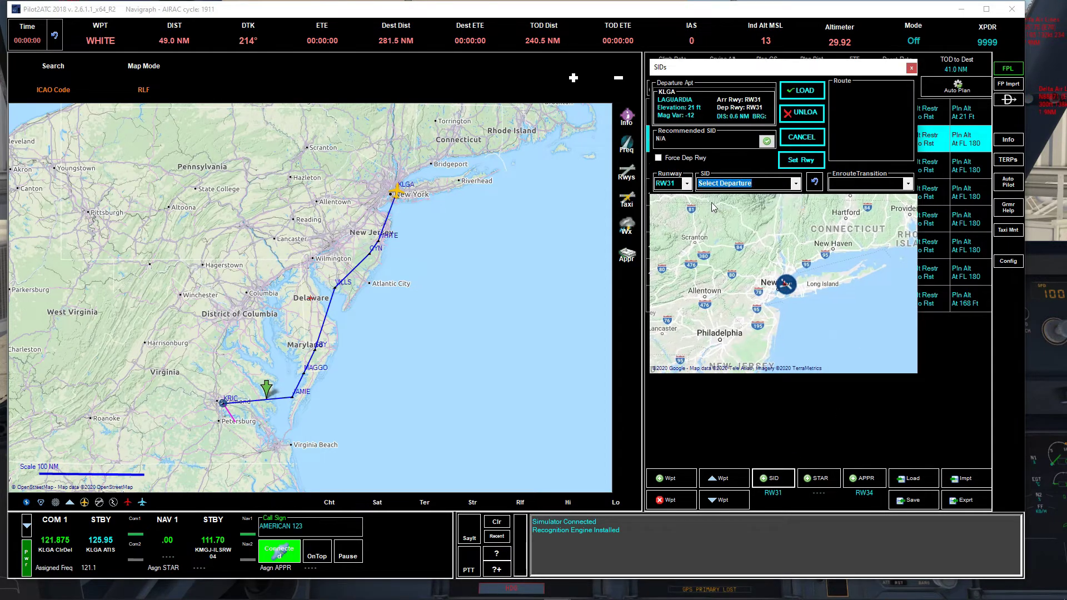
{"action": "left_click", "coordinate": [801, 91]}
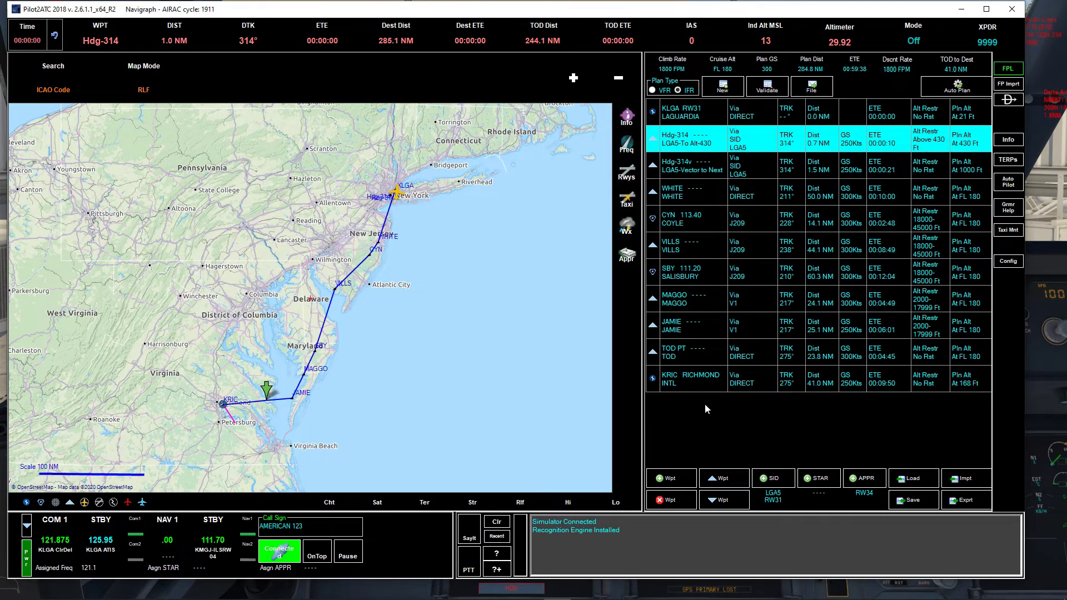
- Load the DUCXS4 arrival with the NEAVL transition into the Pilot2ATC plan
{"action": "left_click", "coordinate": [824, 479]}
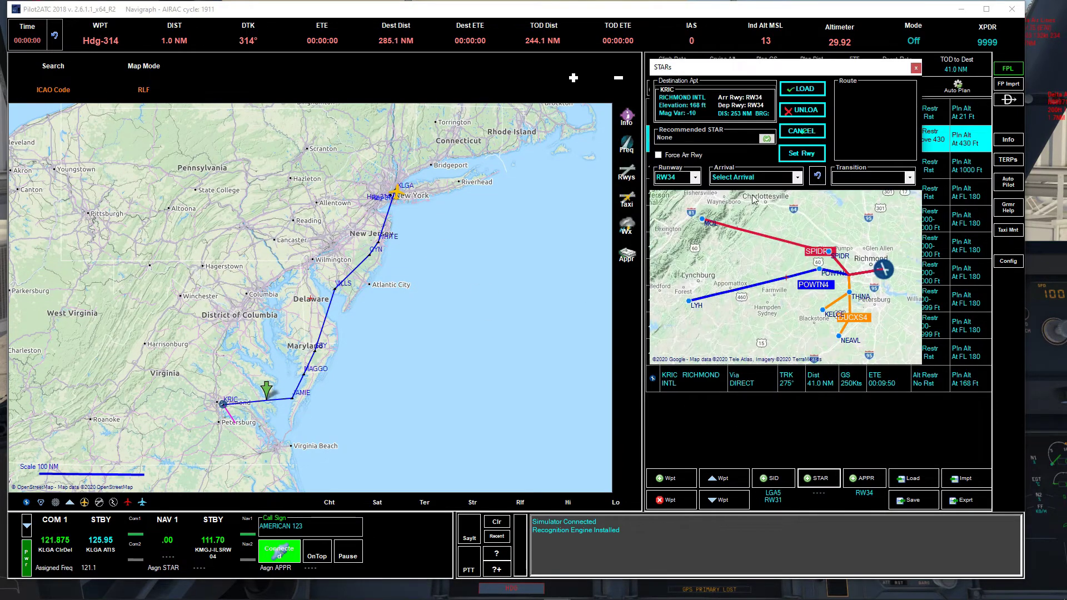
{"action": "left_click", "coordinate": [798, 178]}
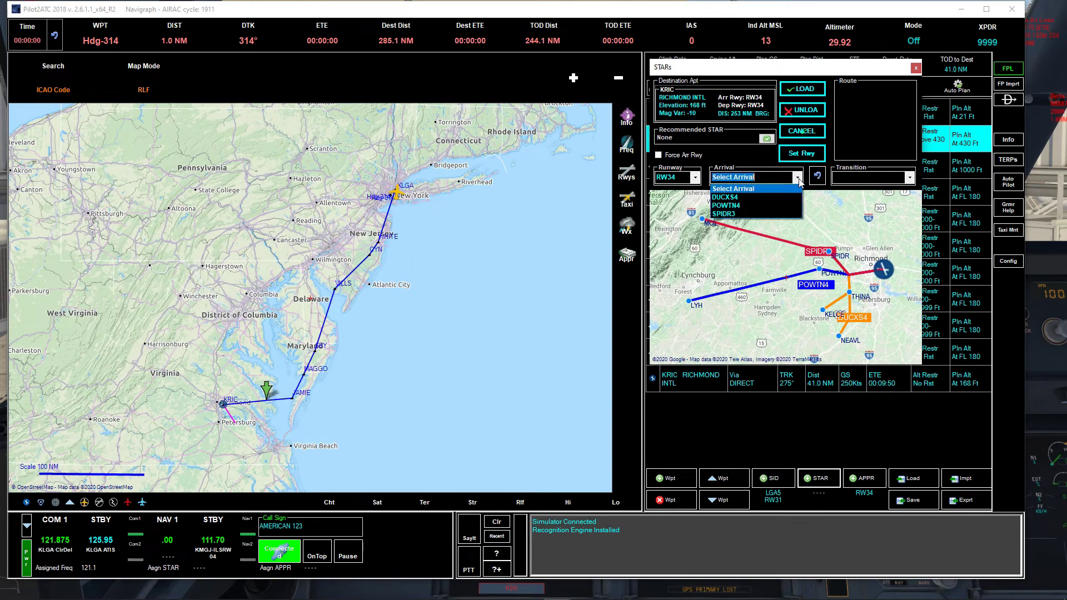
{"action": "left_click", "coordinate": [727, 197]}
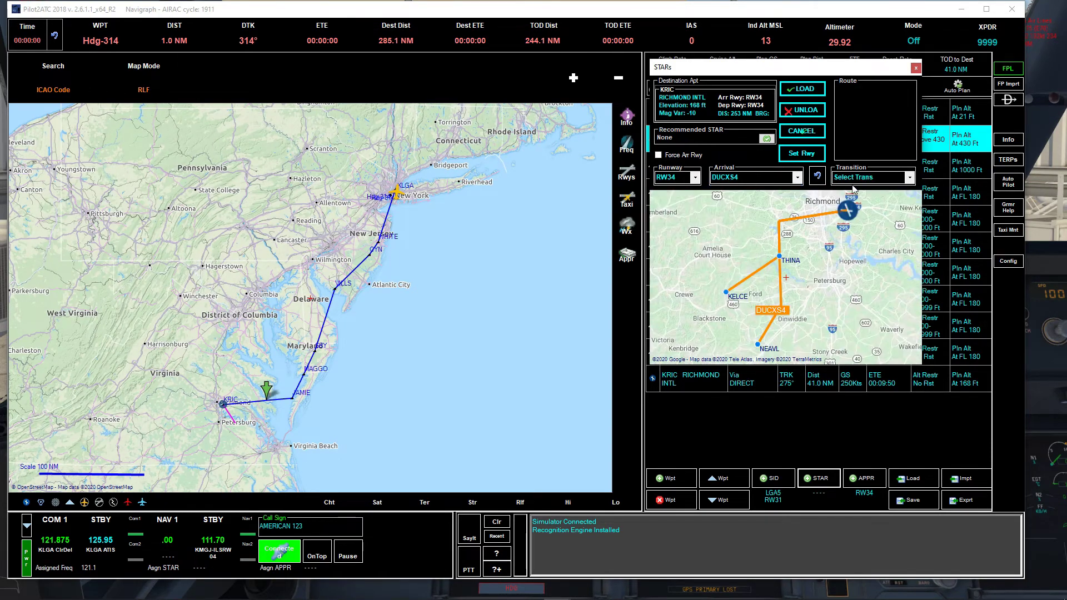
{"action": "left_click", "coordinate": [909, 178]}
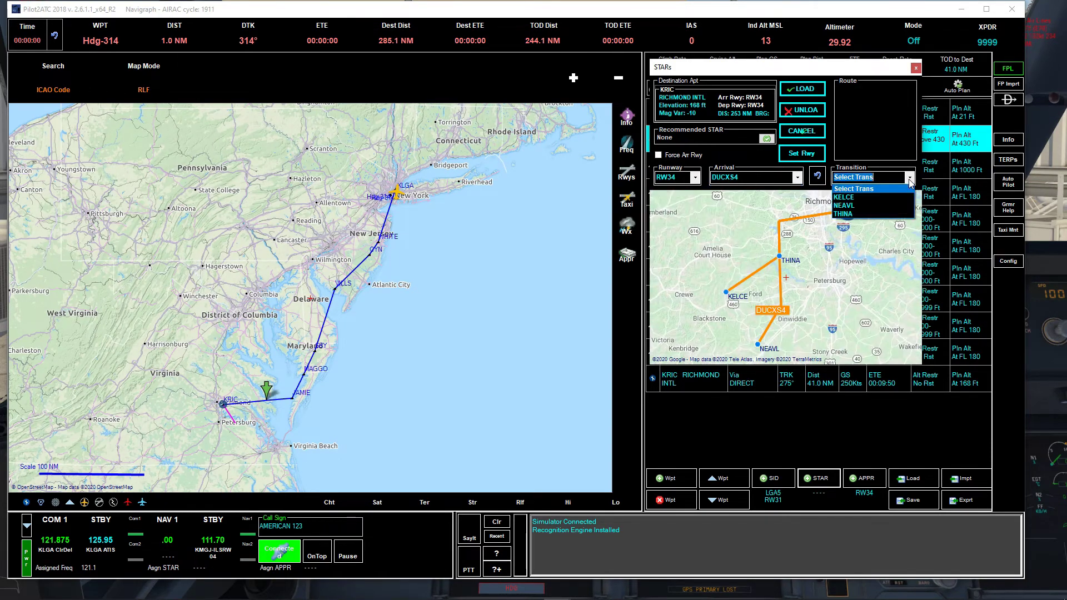
{"action": "left_click", "coordinate": [855, 207]}
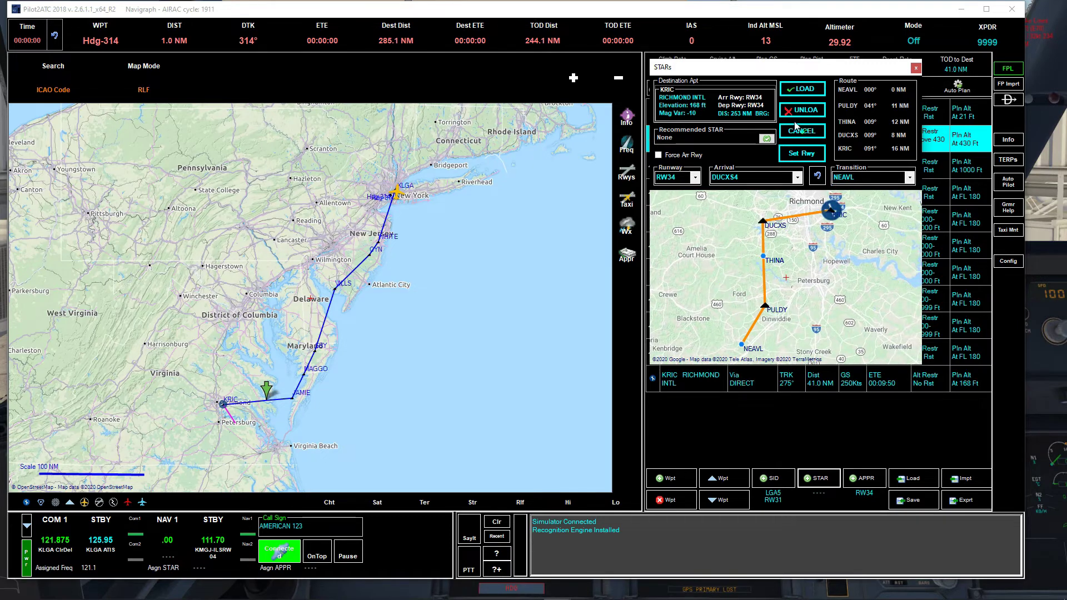
{"action": "left_click", "coordinate": [803, 91]}
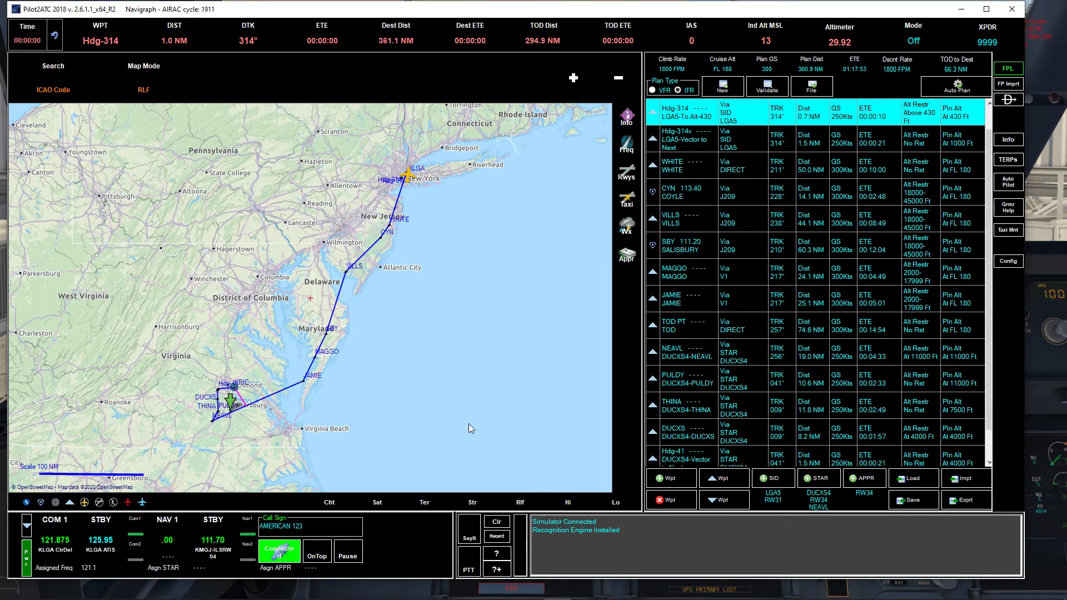
- Load the ILS RW34 approach for KRIC, leaving the transition unchanged
{"action": "left_click", "coordinate": [864, 479]}
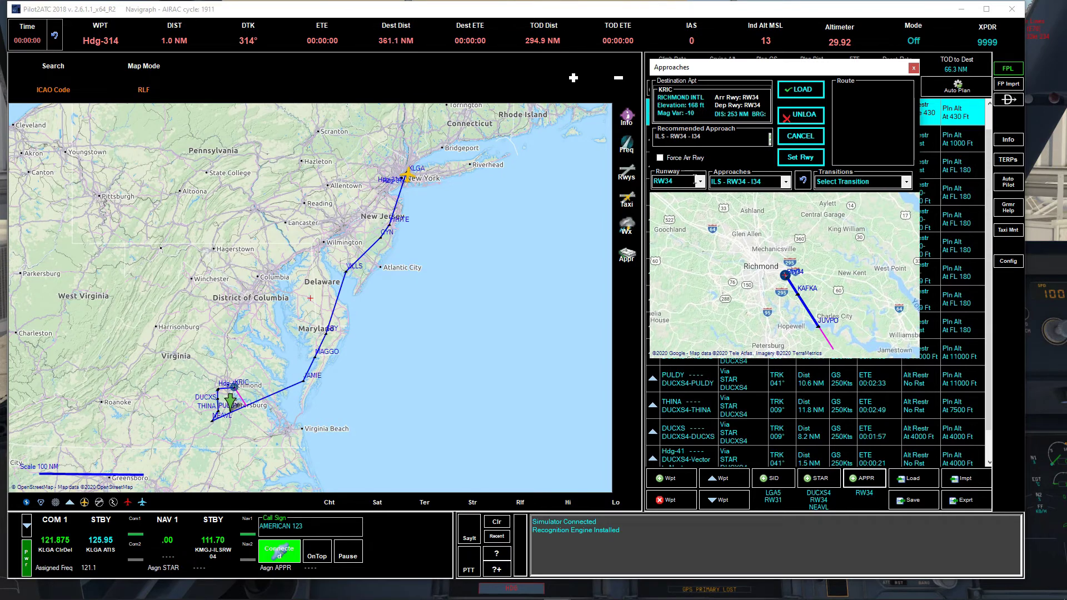
{"action": "left_click", "coordinate": [900, 181]}
{"action": "left_click", "coordinate": [904, 186]}
{"action": "left_click", "coordinate": [884, 180]}
{"action": "left_click", "coordinate": [801, 90]}
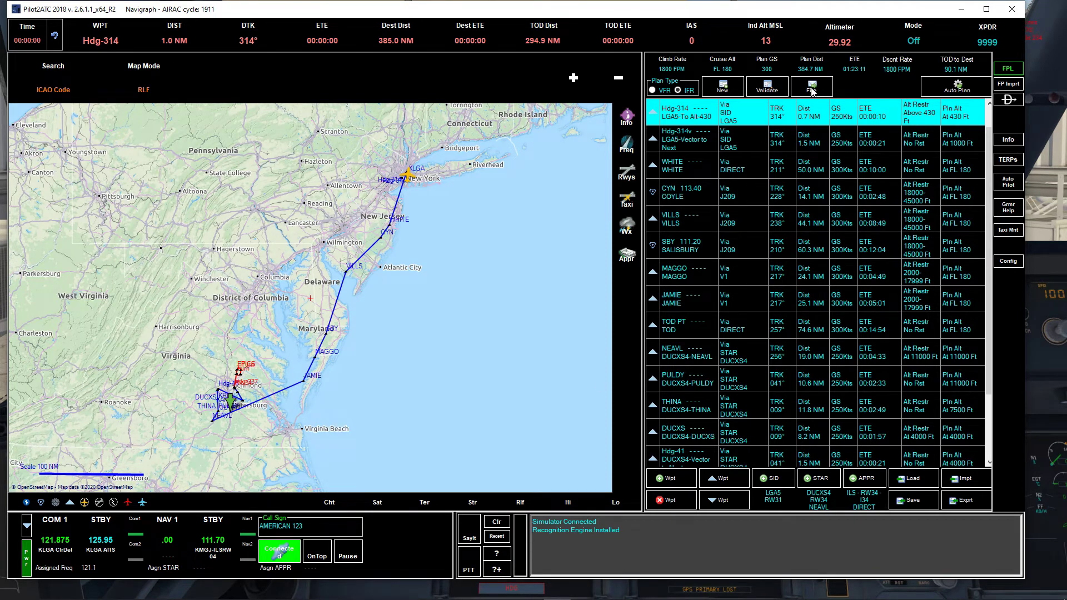
- File the flight plan and minimize Pilot2ATC to reveal the cockpit
{"action": "left_click", "coordinate": [811, 90]}
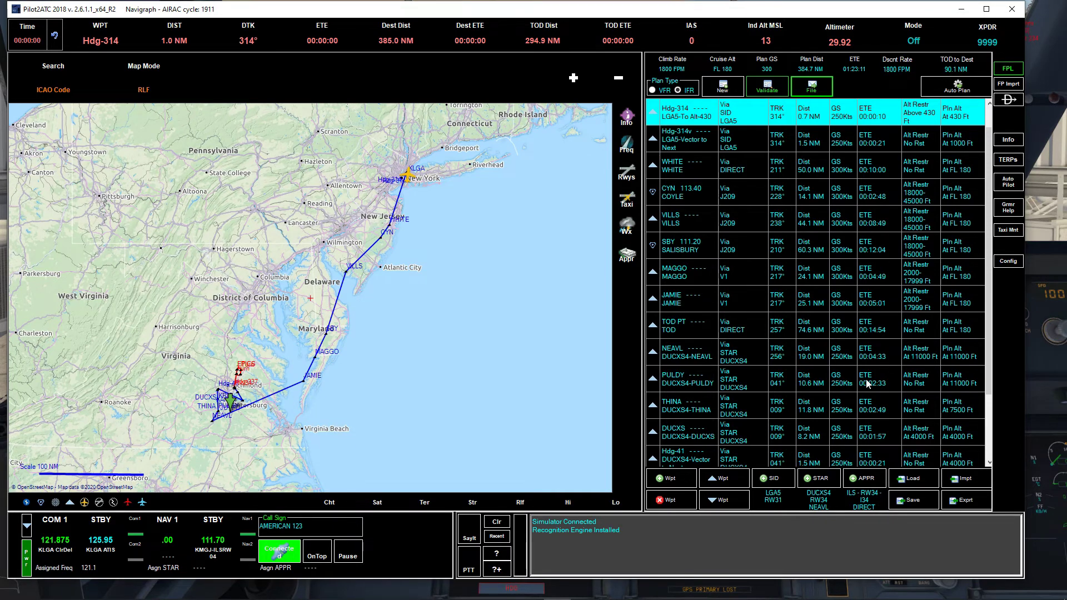
{"action": "scroll", "coordinate": [269, 340], "scroll_direction": "up", "scroll_amount": 5}
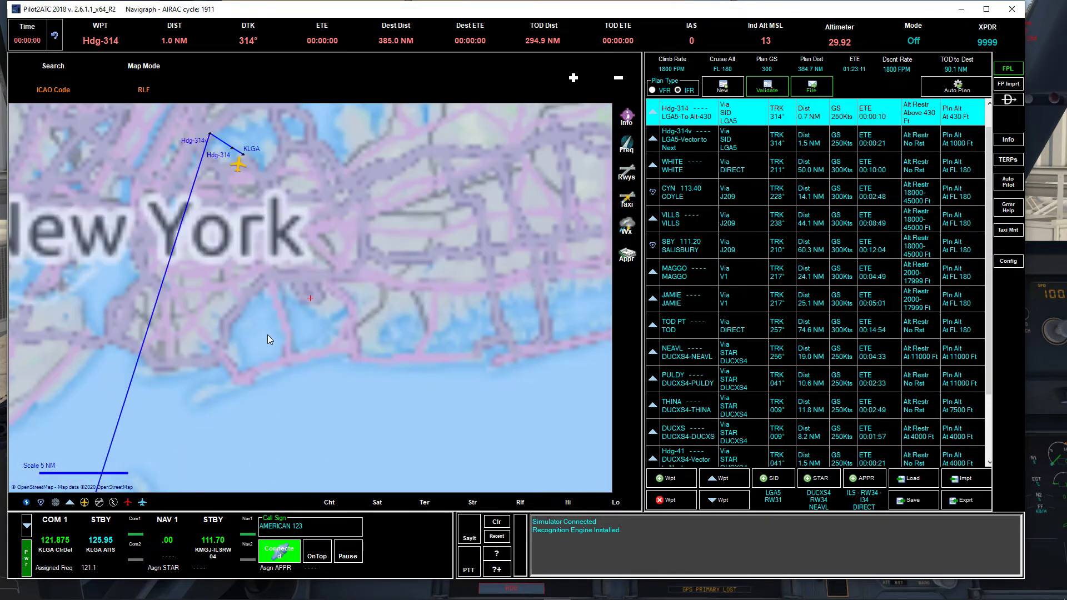
{"action": "scroll", "coordinate": [269, 340], "scroll_direction": "down", "scroll_amount": 5}
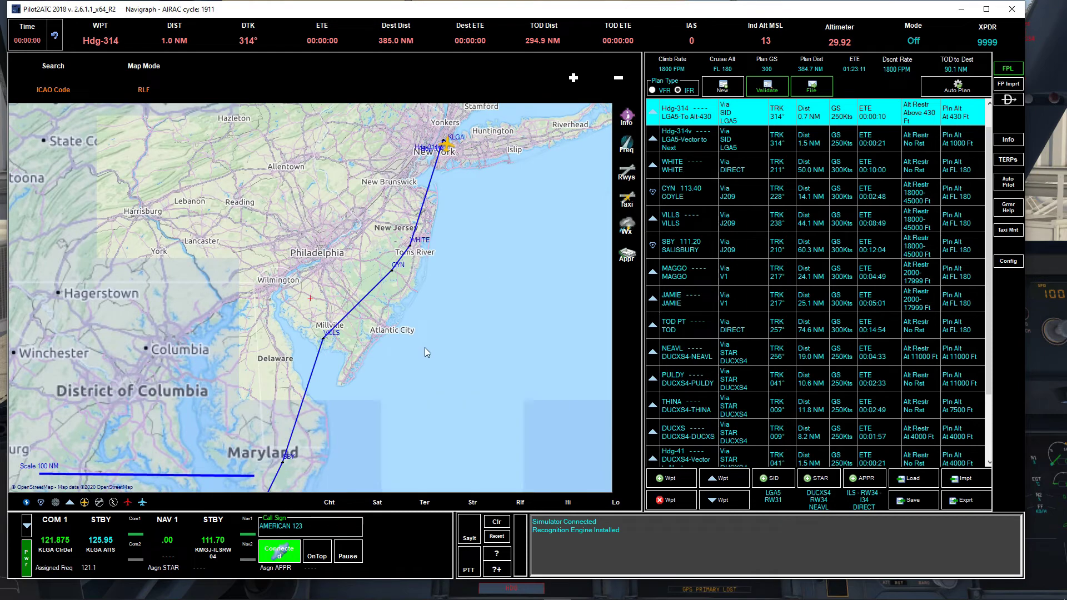
{"action": "scroll", "coordinate": [427, 353], "scroll_direction": "down", "scroll_amount": 1}
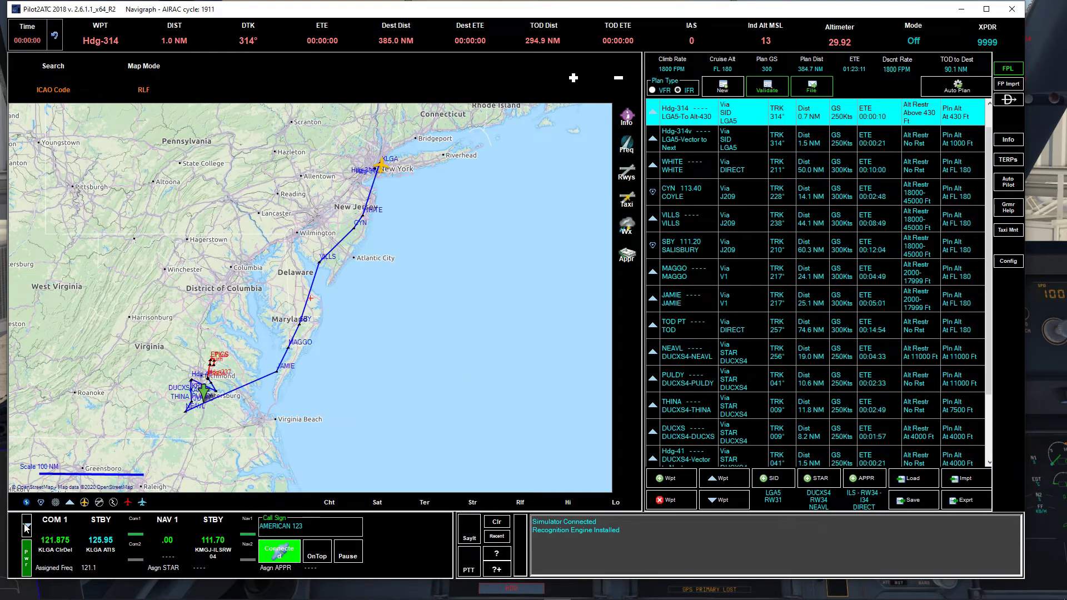
{"action": "left_click", "coordinate": [25, 527]}
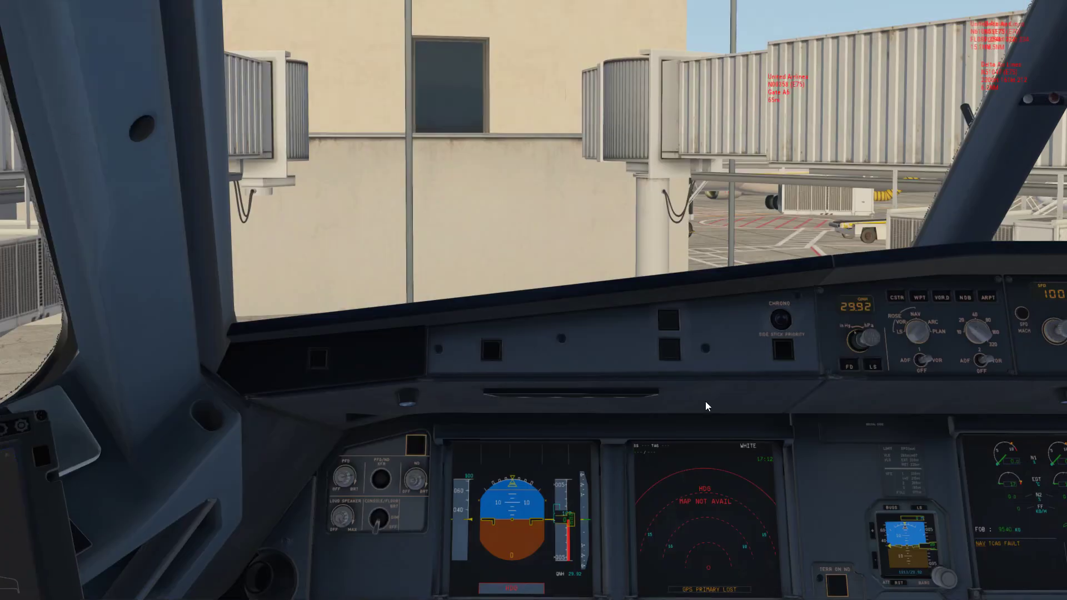
- Insert the KLGA runway 31 LGA5 departure into the MCDU flight plan
{"action": "key", "text": "KP_1"}
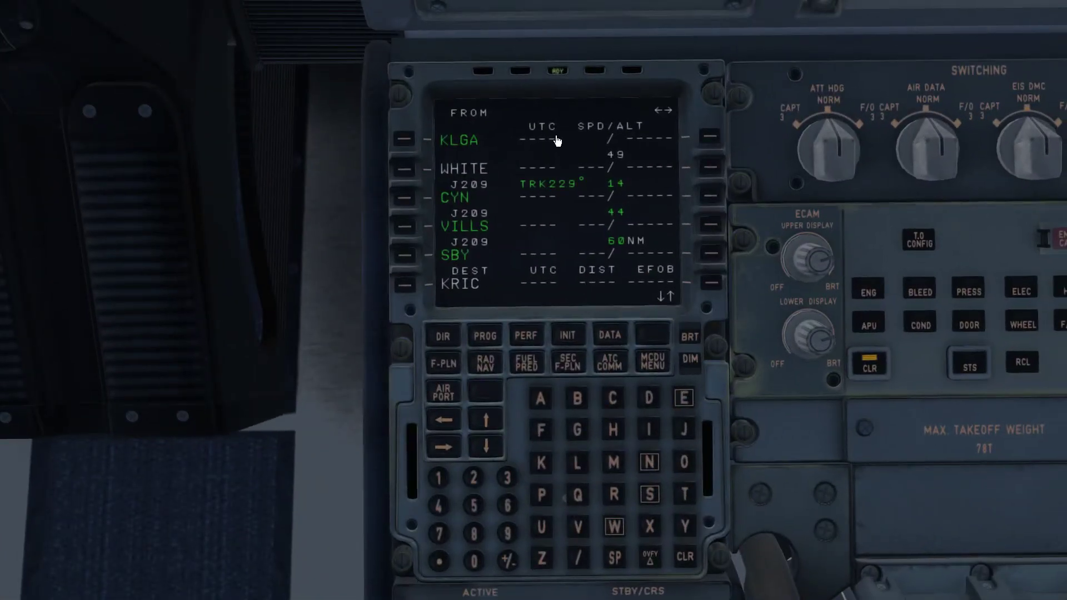
{"action": "left_click", "coordinate": [405, 140]}
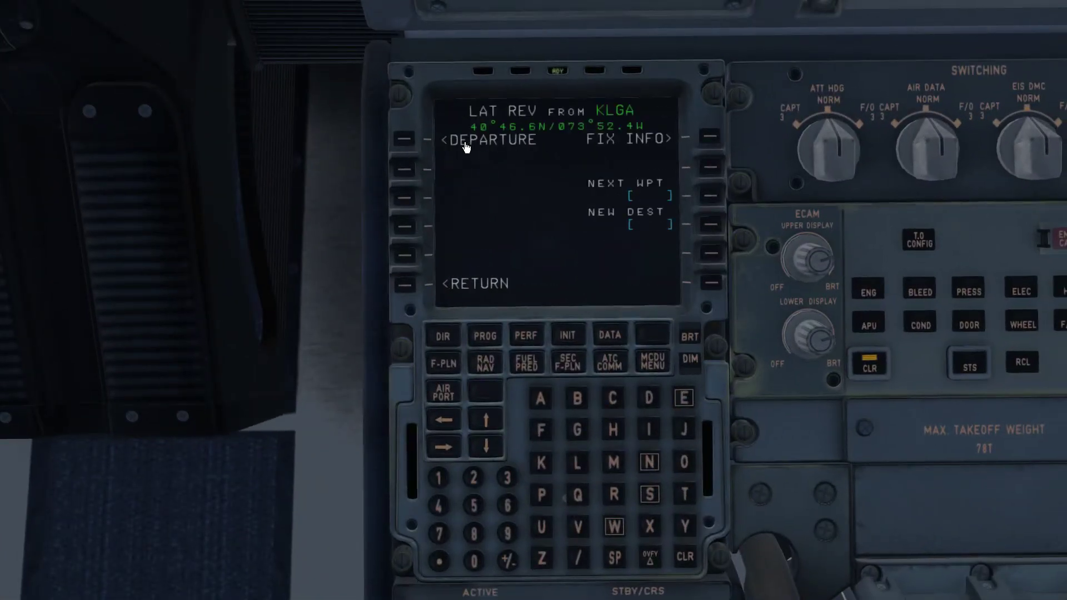
{"action": "left_click", "coordinate": [406, 142]}
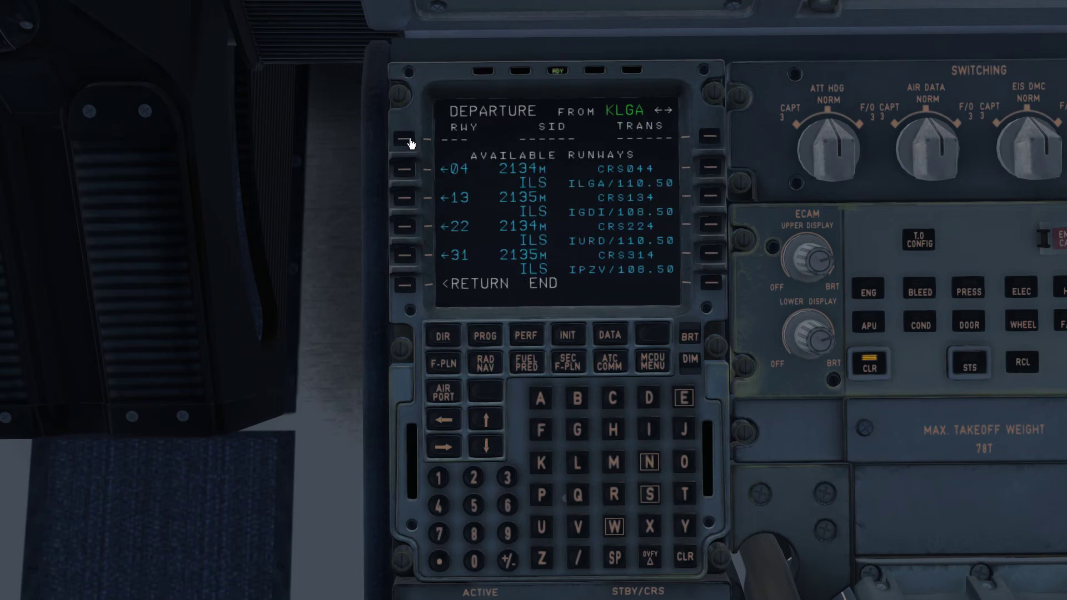
{"action": "key", "text": "alt+Tab"}
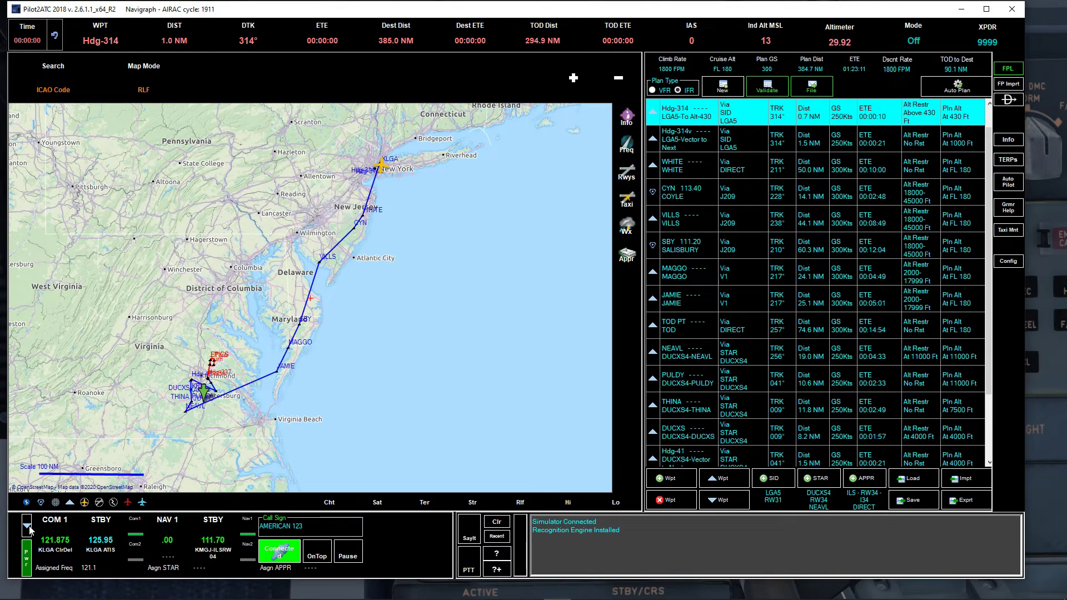
{"action": "left_click", "coordinate": [28, 528]}
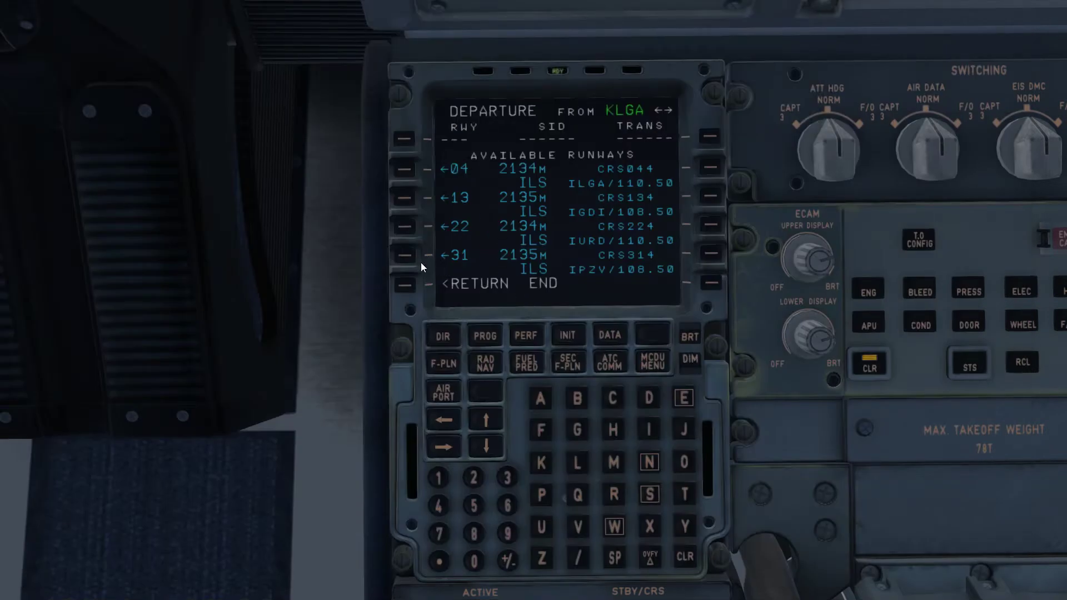
{"action": "left_click", "coordinate": [406, 259]}
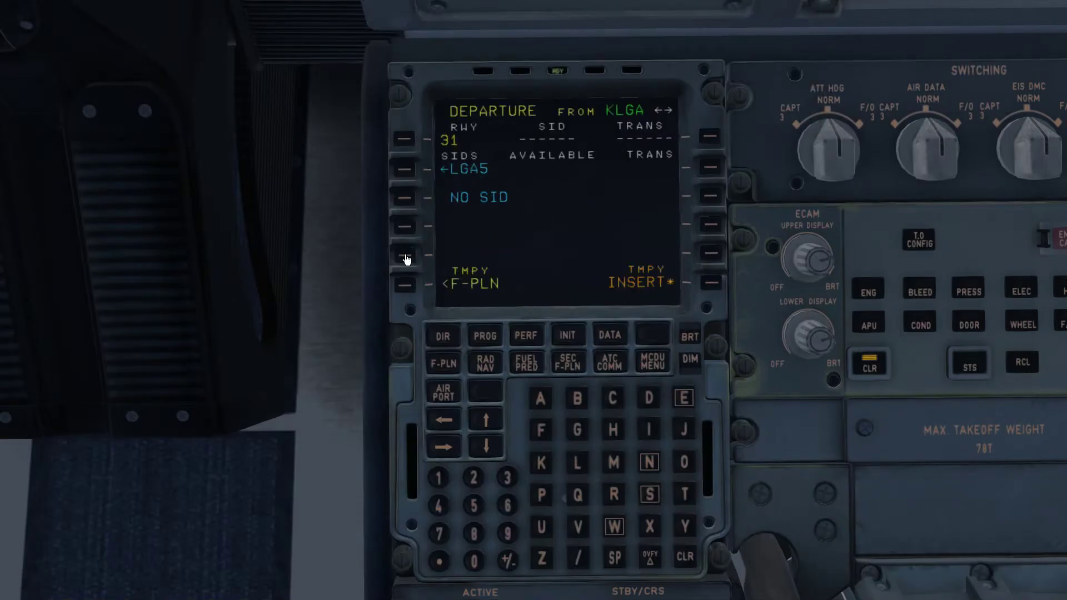
{"action": "left_click", "coordinate": [403, 170]}
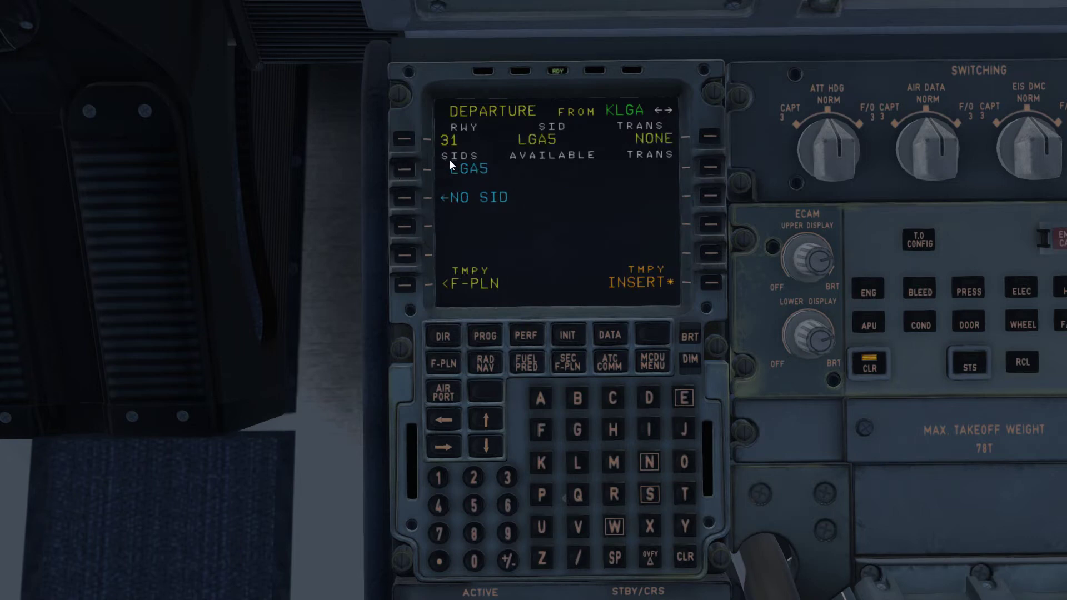
{"action": "left_click", "coordinate": [709, 284]}
- Insert the KRIC ILS34 approach with the DUCXS4 arrival via NEAVL
{"action": "left_click", "coordinate": [405, 285]}
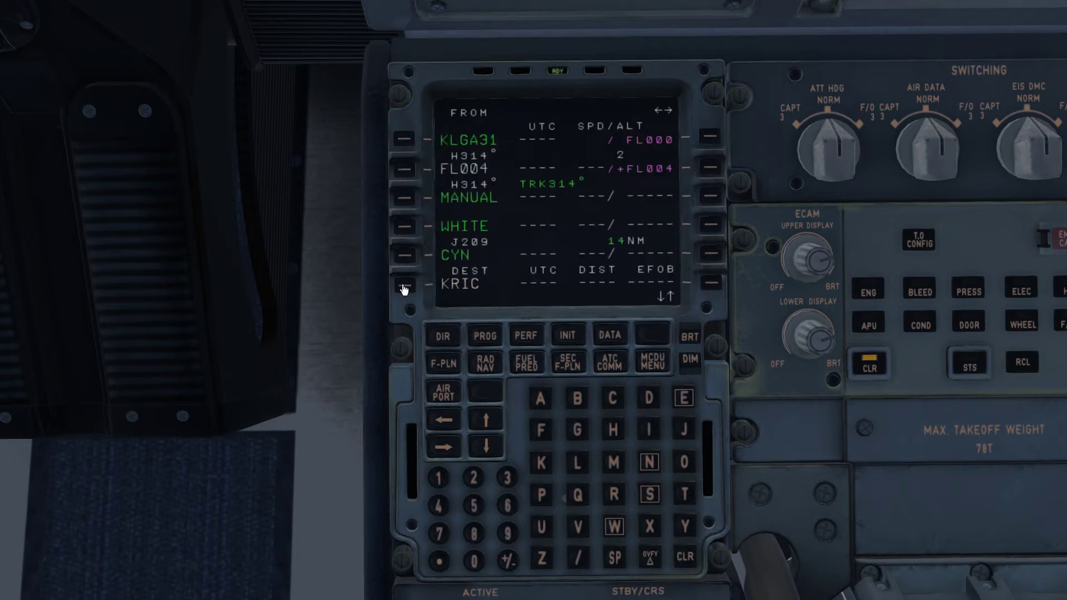
{"action": "left_click", "coordinate": [709, 137]}
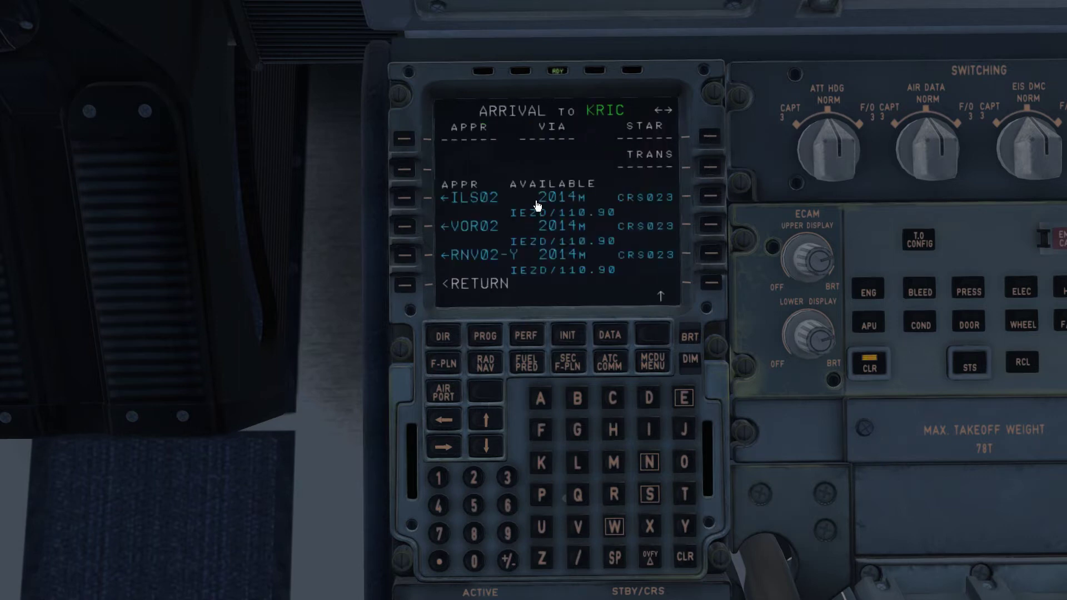
{"action": "left_click", "coordinate": [487, 420]}
{"action": "left_click", "coordinate": [487, 421]}
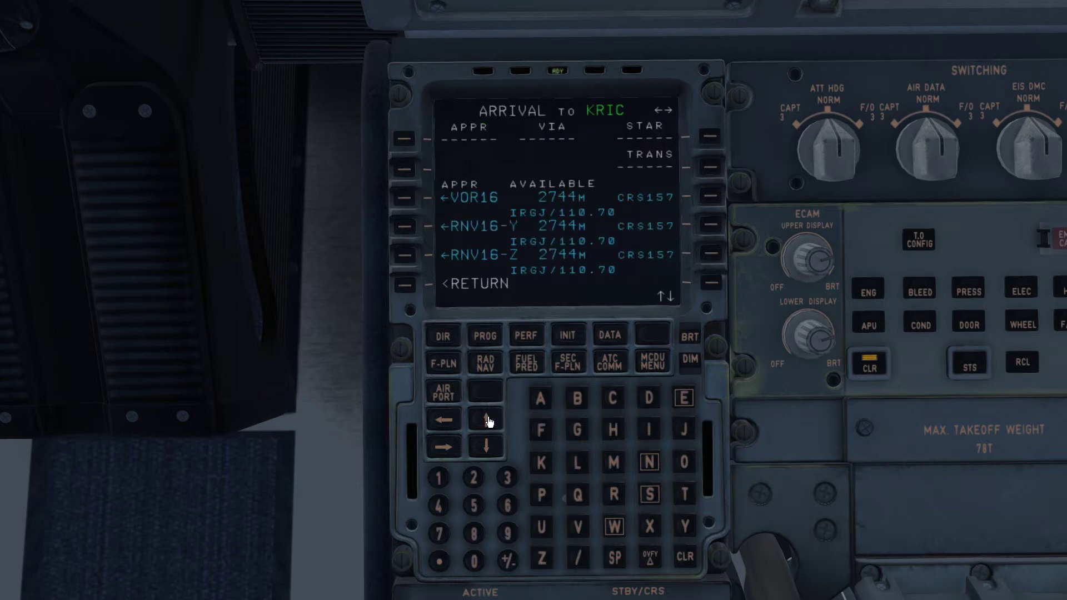
{"action": "left_click", "coordinate": [487, 421]}
{"action": "left_click", "coordinate": [487, 420]}
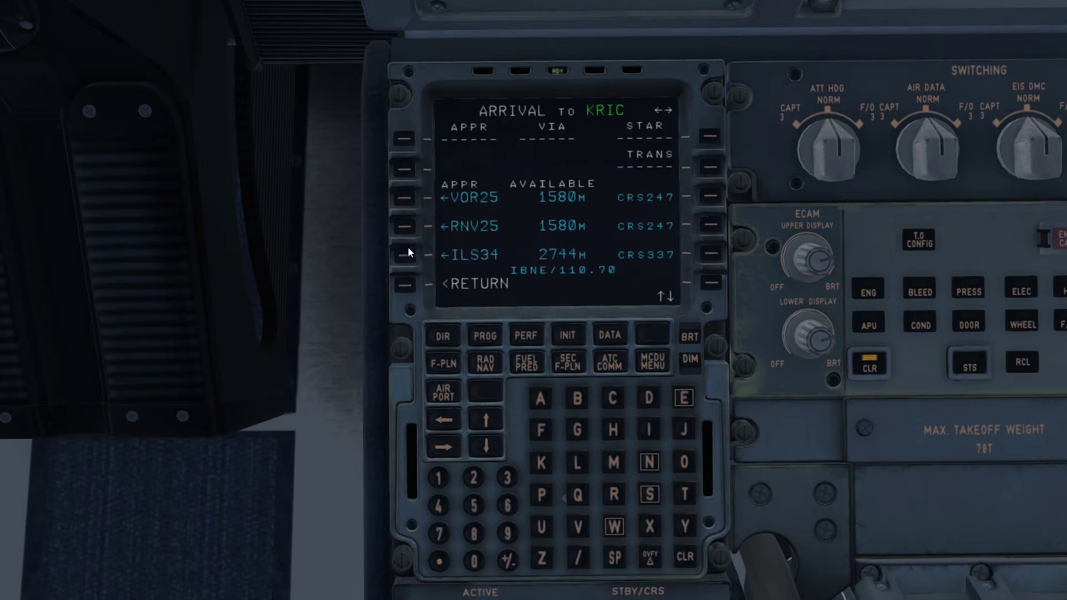
{"action": "left_click", "coordinate": [405, 254]}
{"action": "left_click", "coordinate": [405, 198]}
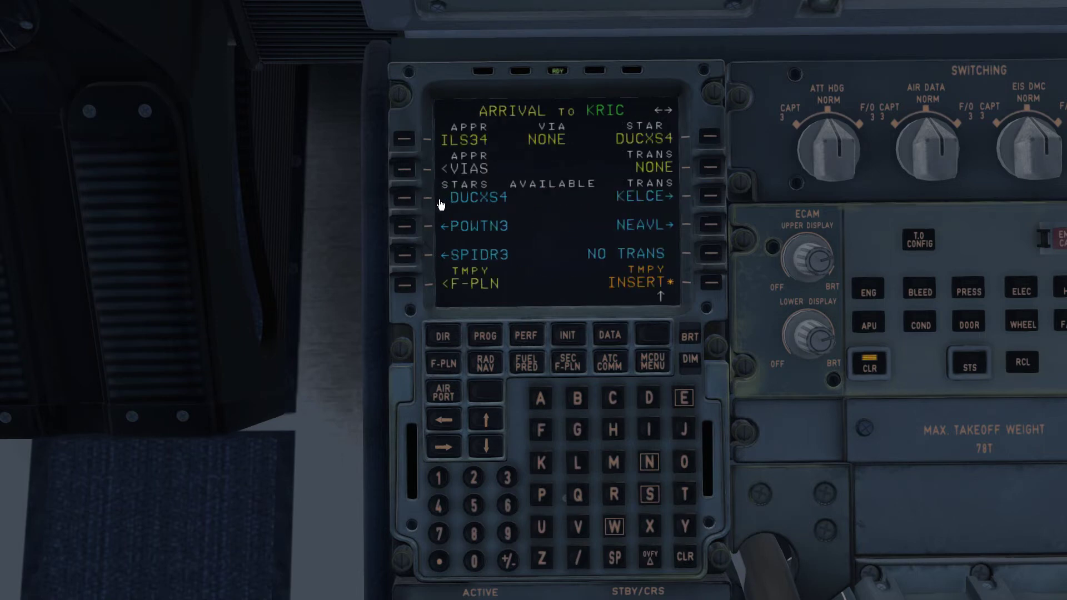
{"action": "left_click", "coordinate": [711, 226]}
{"action": "left_click", "coordinate": [711, 285]}
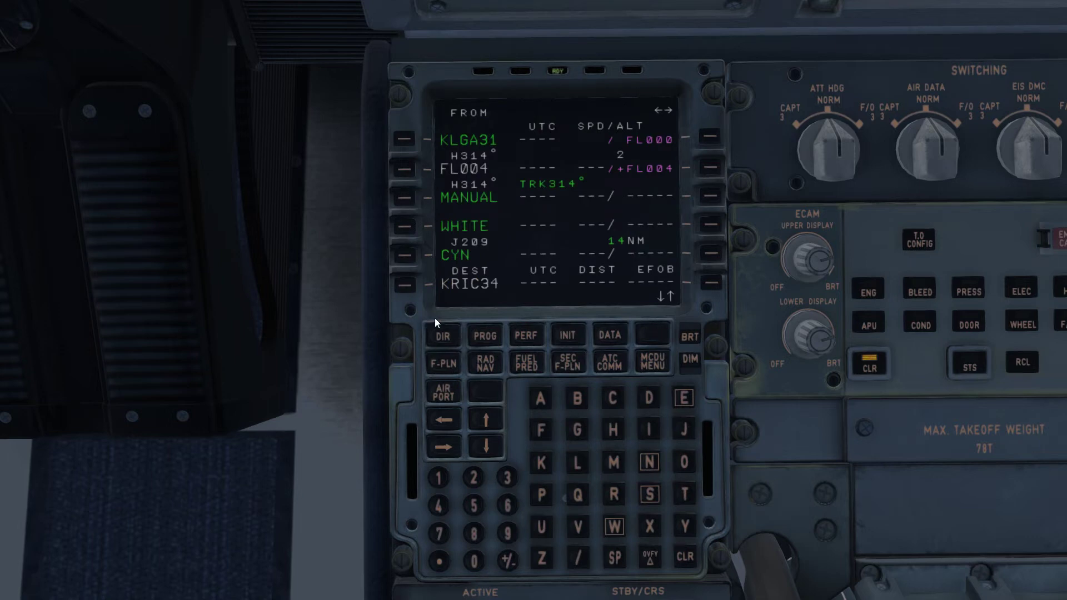
- Review the revised flight plan from KLGA through to KRIC runway 34
{"action": "left_click", "coordinate": [442, 365]}
{"action": "left_click", "coordinate": [442, 392]}
{"action": "left_click", "coordinate": [442, 392]}
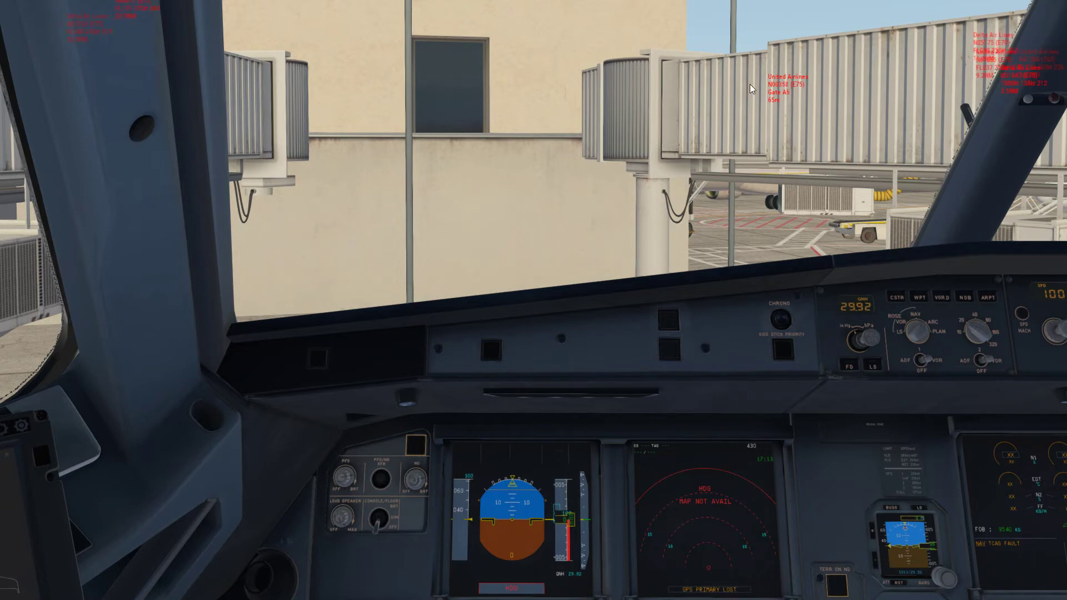
- Check Traffic Global settings showing 544 active aircraft, then return to Pilot2ATC
{"action": "mouse_move", "coordinate": [90, 5]}
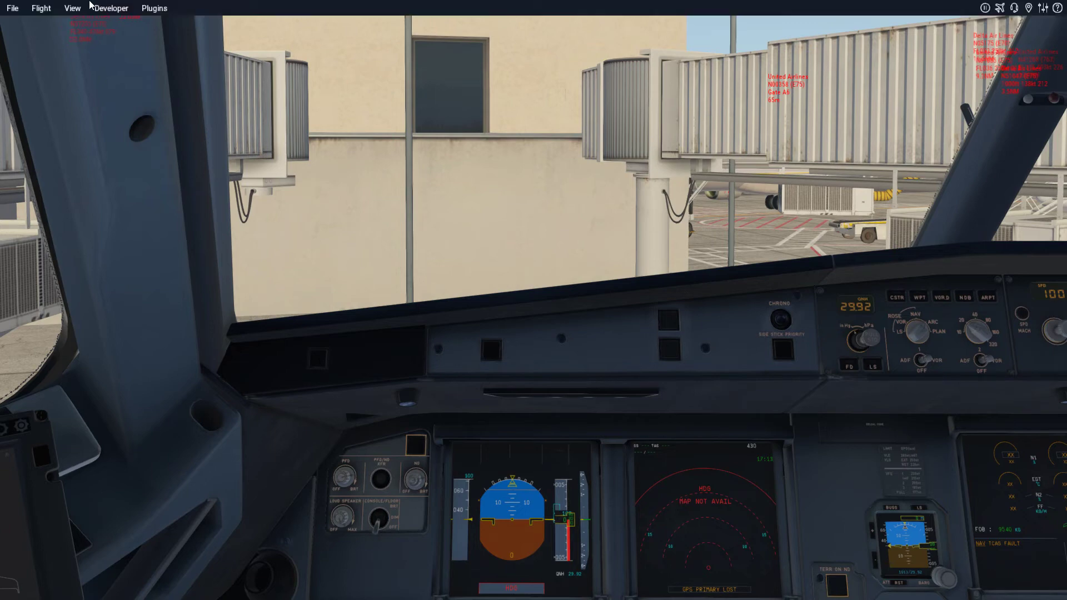
{"action": "left_click", "coordinate": [146, 11]}
{"action": "mouse_move", "coordinate": [171, 71]}
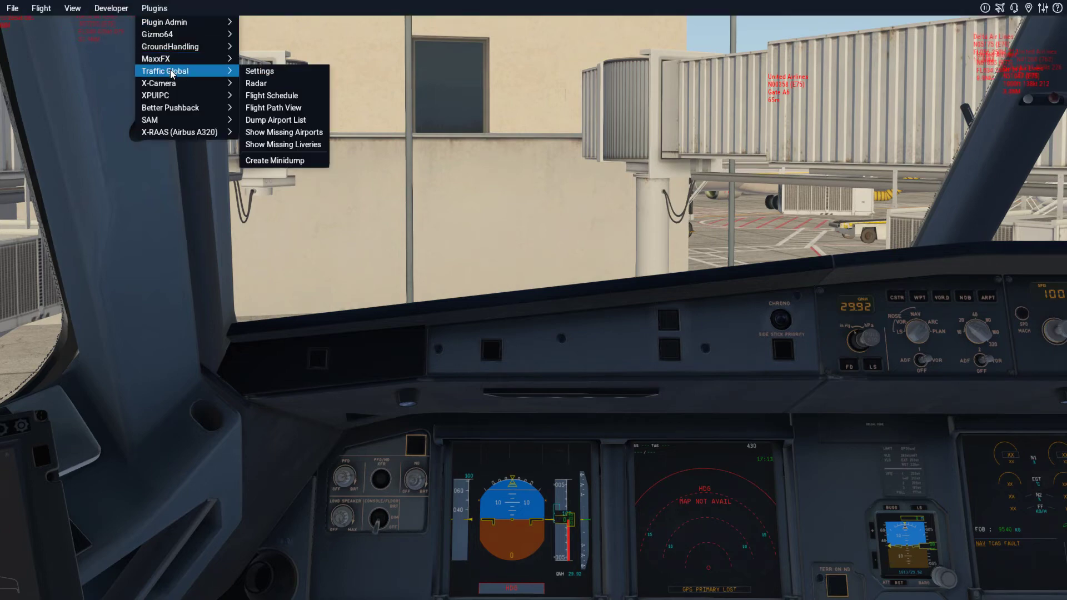
{"action": "left_click", "coordinate": [270, 74]}
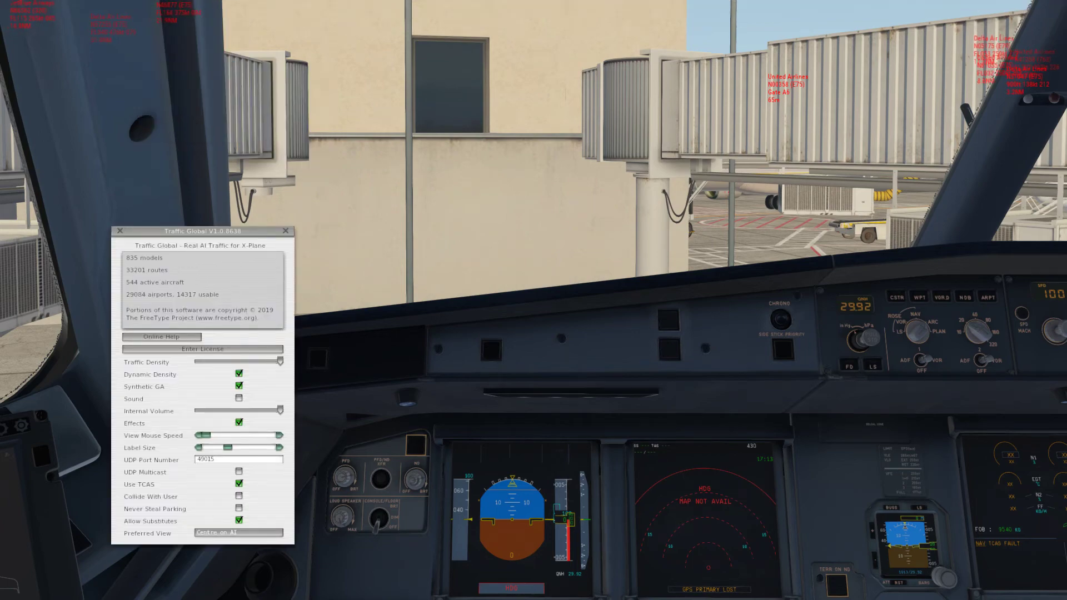
{"action": "key", "text": "alt+Tab"}
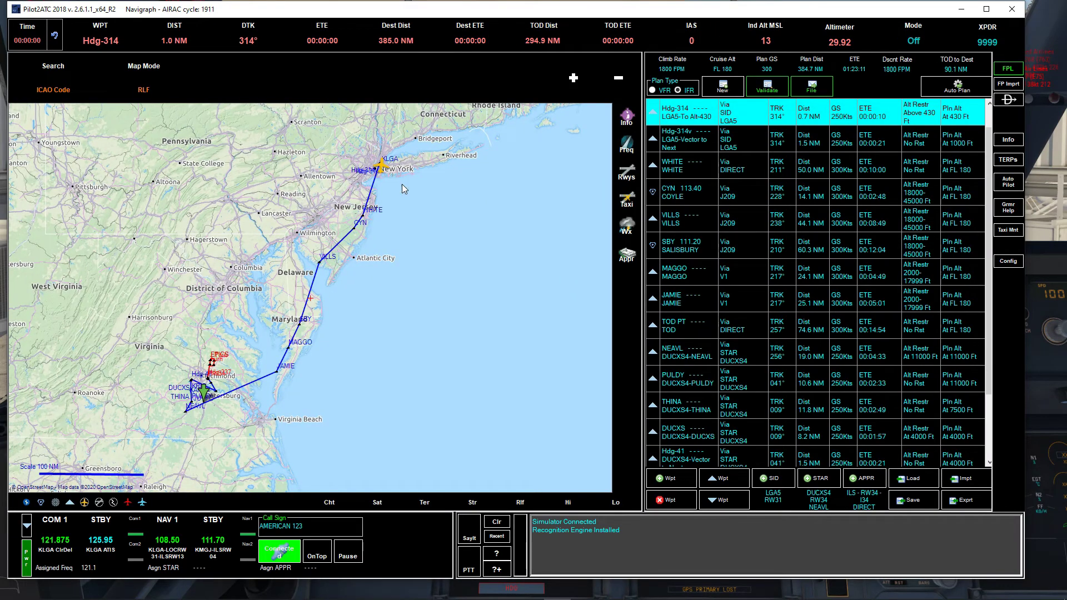
- Pan and zoom the Pilot2ATC map from New York to centre the aircraft at LaGuardia
{"action": "left_click_drag", "start_coordinate": [404, 212], "coordinate": [425, 303]}
{"action": "scroll", "coordinate": [399, 281], "scroll_direction": "up", "scroll_amount": 5}
{"action": "scroll", "coordinate": [427, 193], "scroll_direction": "down", "scroll_amount": 3}
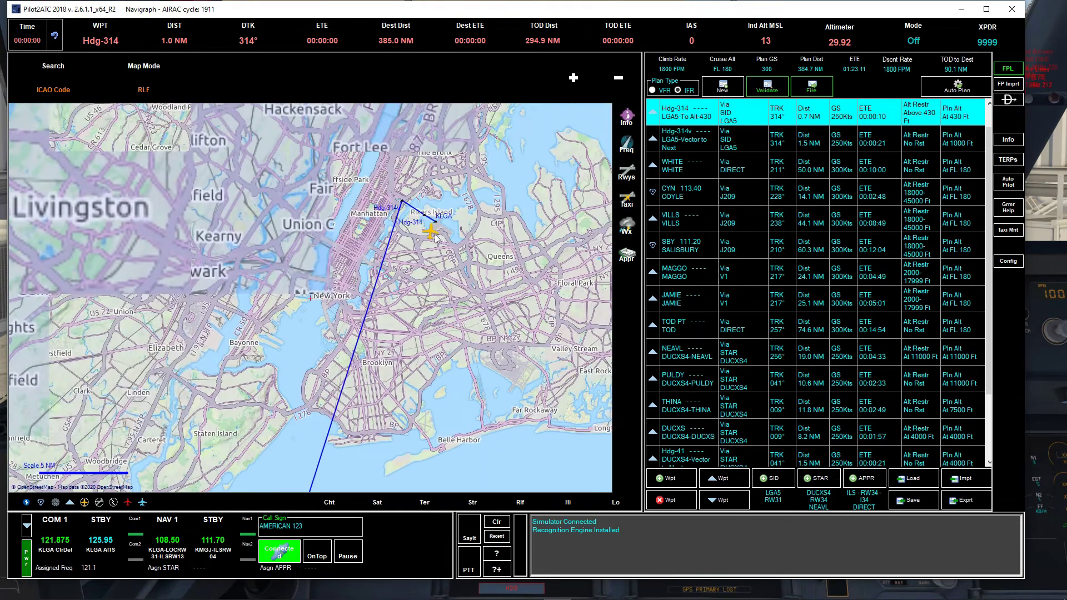
{"action": "left_click_drag", "start_coordinate": [426, 222], "coordinate": [427, 301]}
{"action": "scroll", "coordinate": [381, 297], "scroll_direction": "up", "scroll_amount": 6}
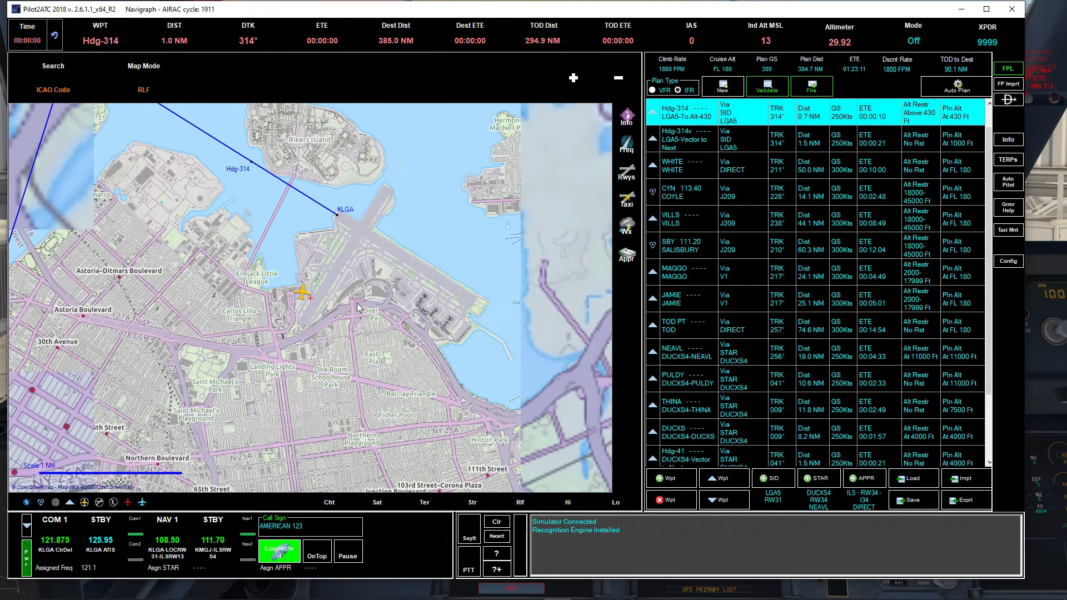
{"action": "left_click_drag", "start_coordinate": [346, 285], "coordinate": [404, 301]}
- Turn on a map display option and frame KLGA and the aircraft on the map
{"action": "left_click", "coordinate": [127, 503]}
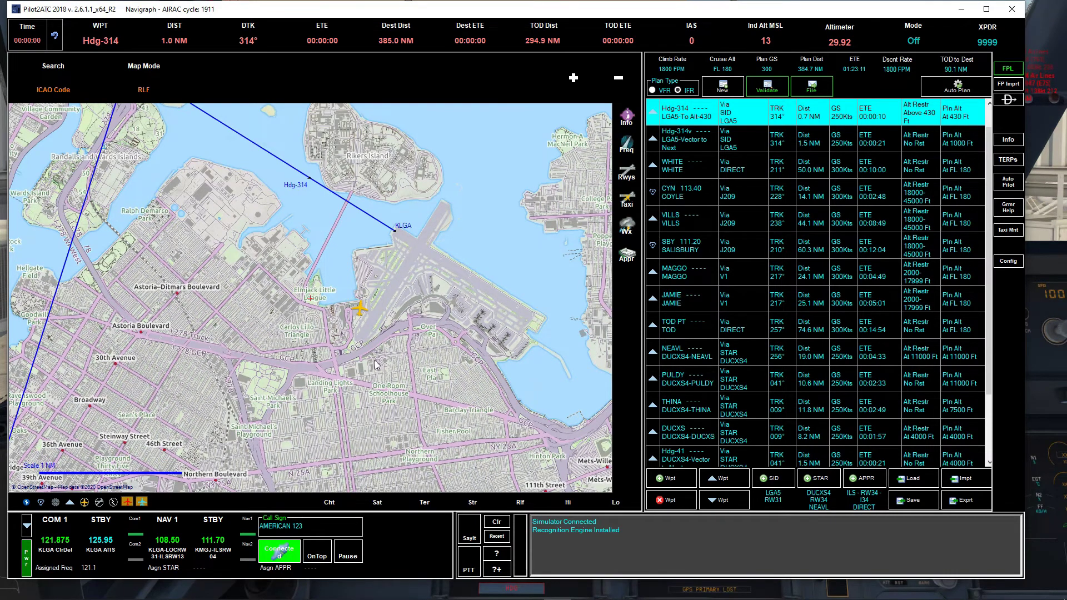
{"action": "scroll", "coordinate": [314, 303], "scroll_direction": "down", "scroll_amount": 3}
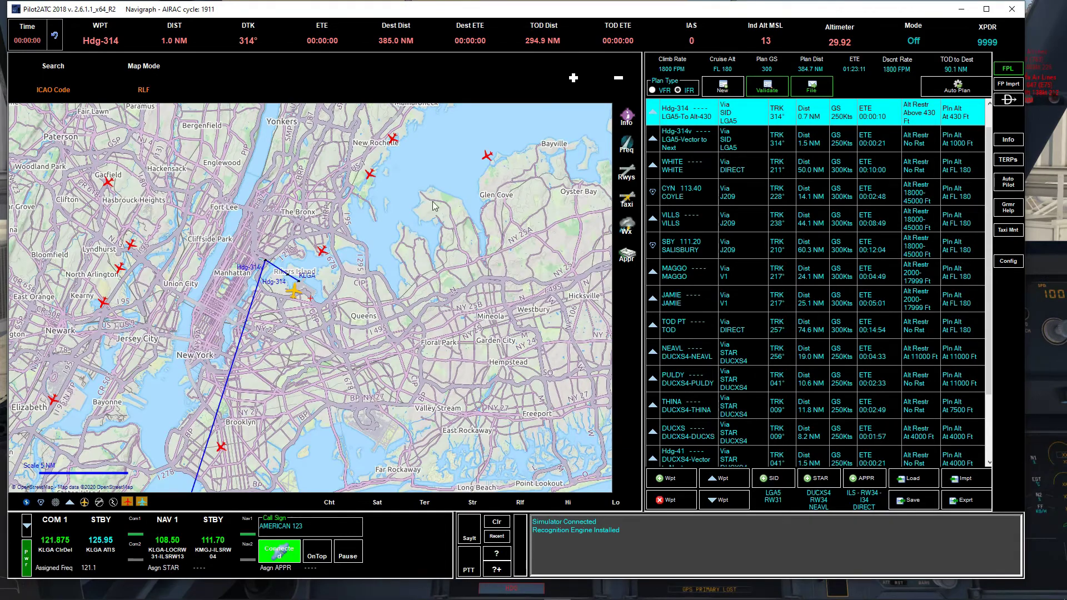
{"action": "scroll", "coordinate": [281, 291], "scroll_direction": "up", "scroll_amount": 4}
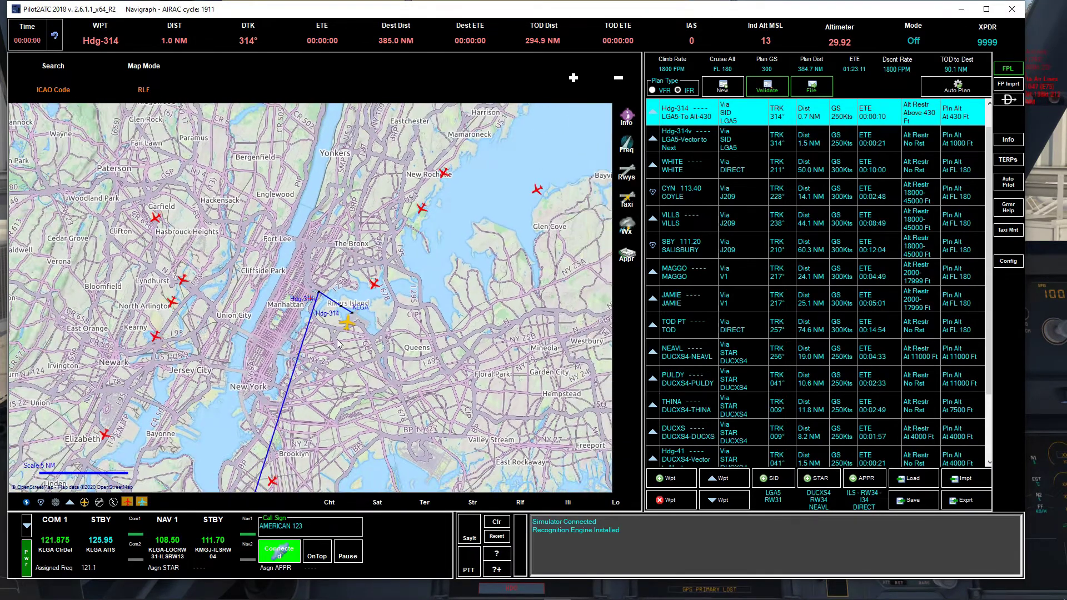
{"action": "left_click_drag", "start_coordinate": [425, 285], "coordinate": [311, 301]}
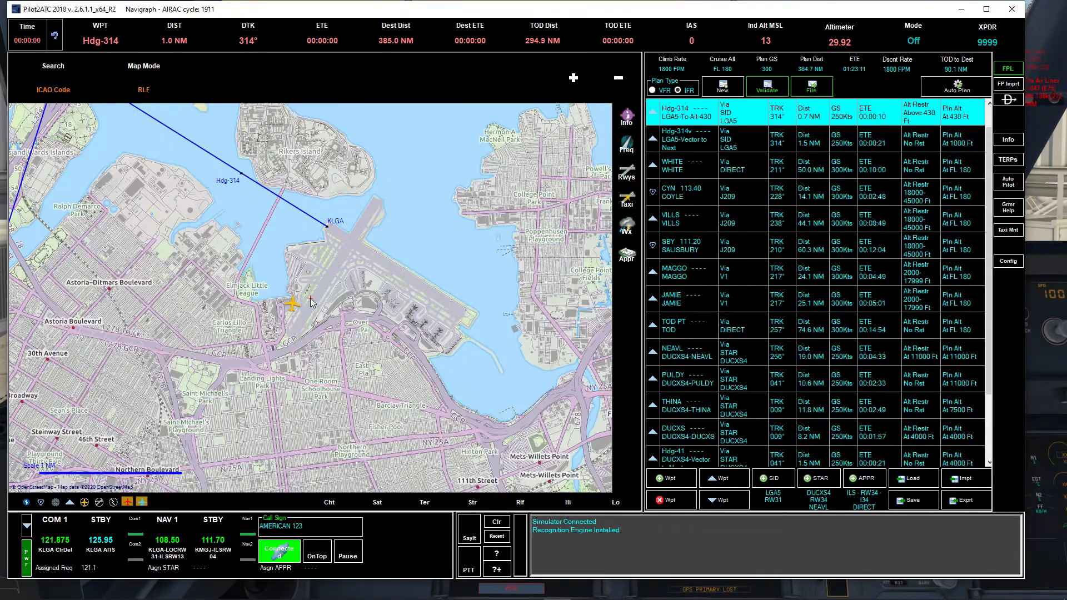
{"action": "scroll", "coordinate": [313, 305], "scroll_direction": "down", "scroll_amount": 4}
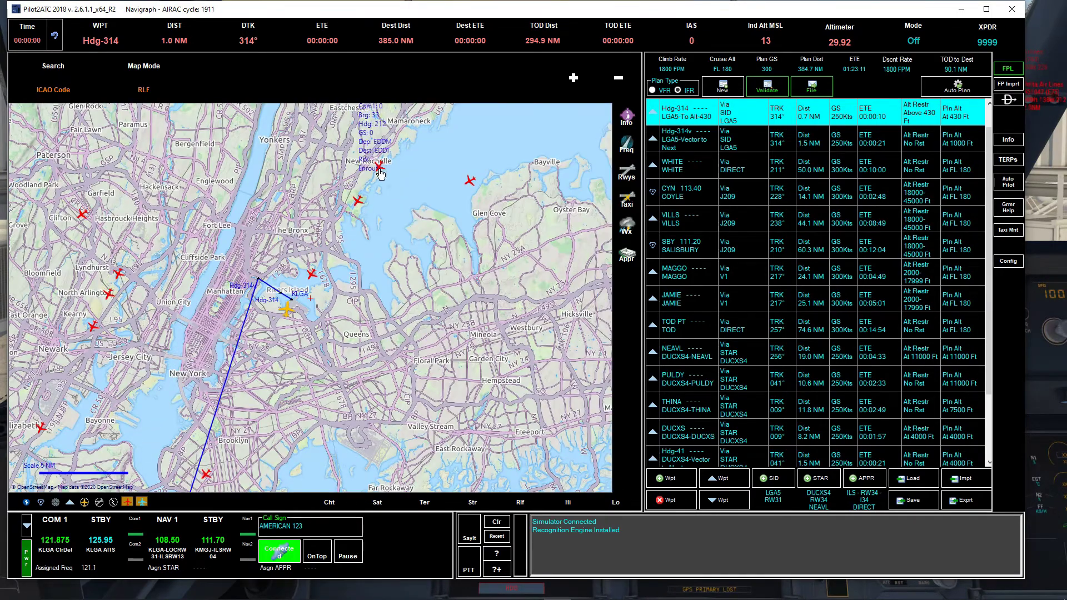
{"action": "scroll", "coordinate": [311, 302], "scroll_direction": "up", "scroll_amount": 1}
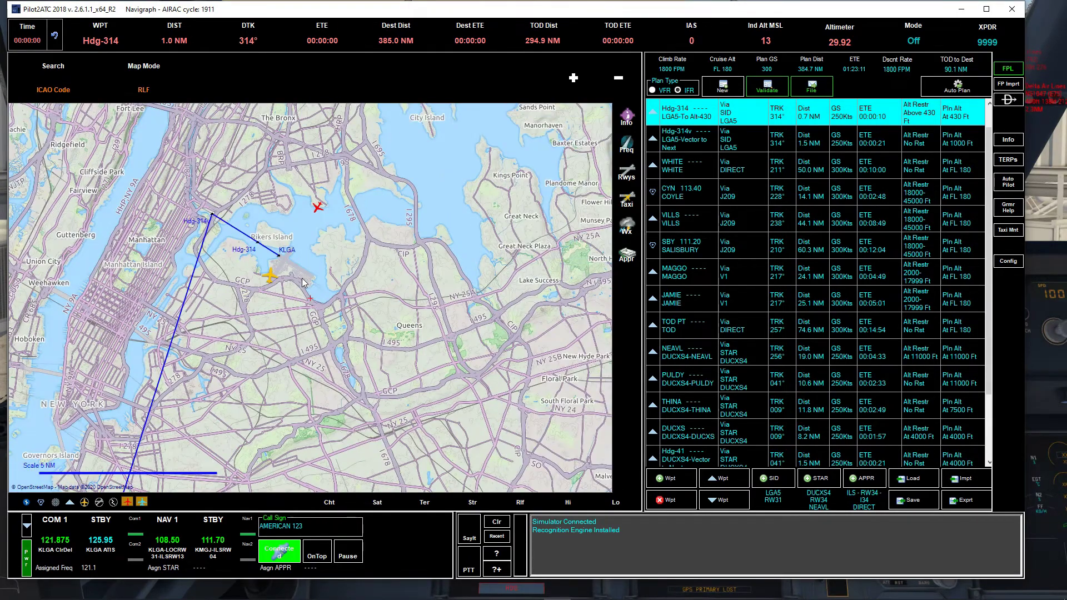
{"action": "scroll", "coordinate": [333, 320], "scroll_direction": "up", "scroll_amount": 2}
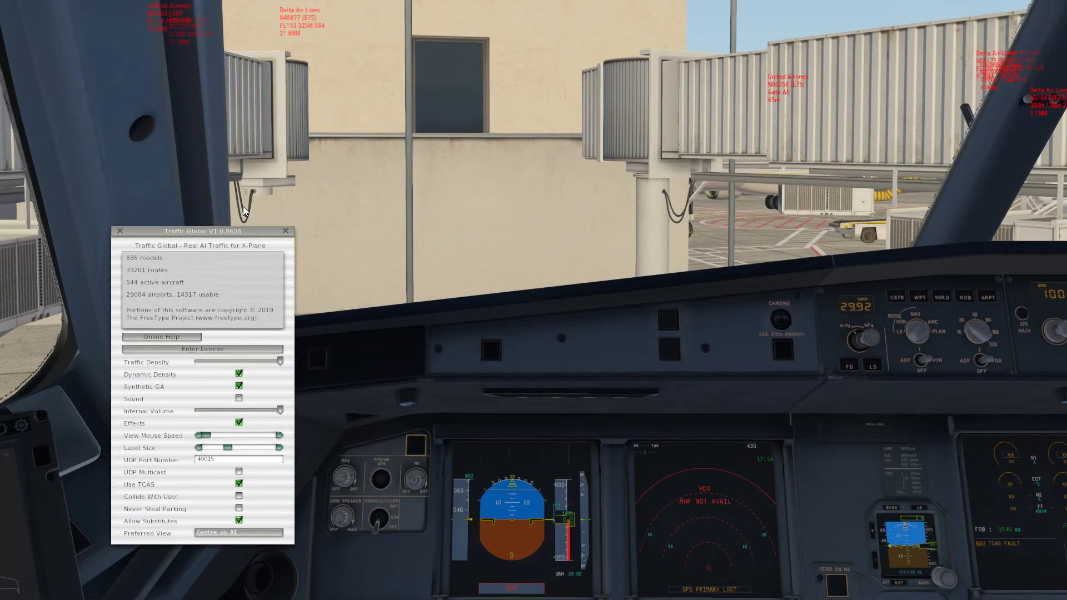
- Move the Traffic Global window aside and centre Pilot2ATC's map on Rikers Island and KLGA
{"action": "left_click_drag", "start_coordinate": [205, 232], "coordinate": [176, 184]}
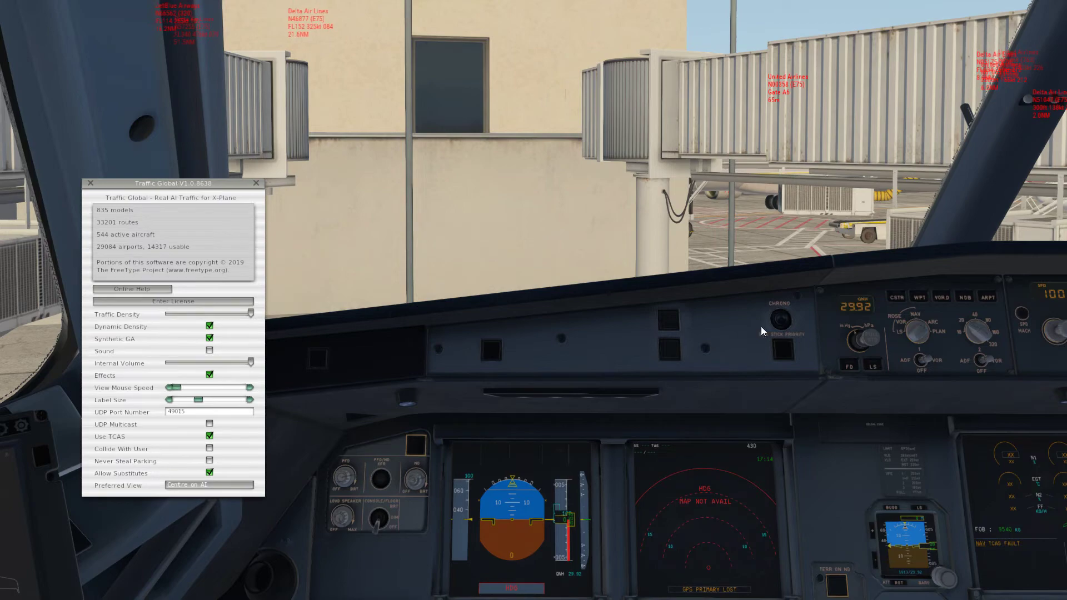
{"action": "key", "text": "alt+Tab"}
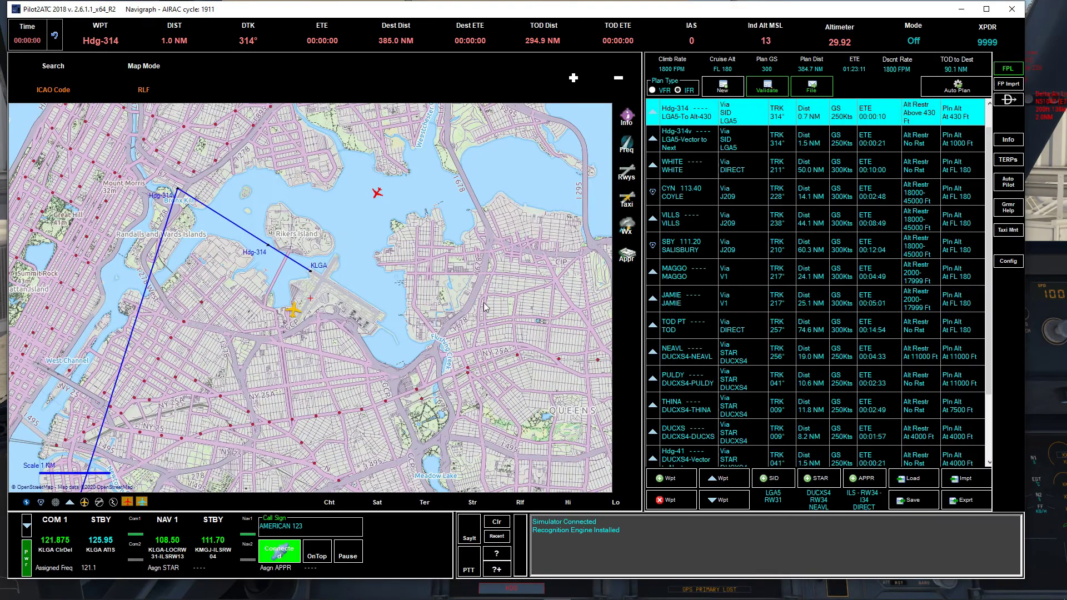
{"action": "scroll", "coordinate": [352, 261], "scroll_direction": "down", "scroll_amount": 2}
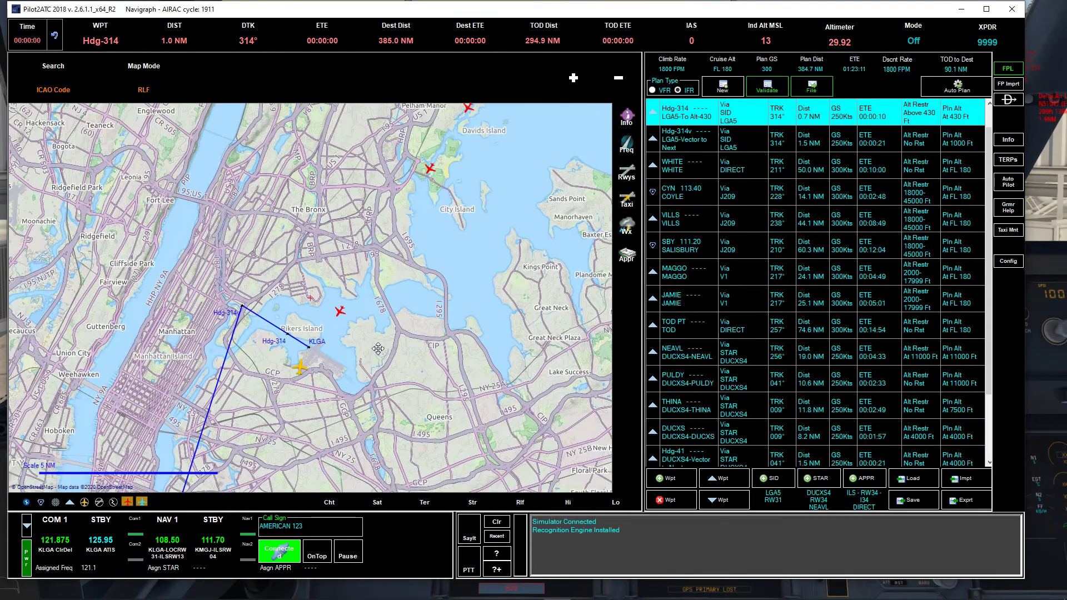
{"action": "left_click_drag", "start_coordinate": [435, 295], "coordinate": [469, 341]}
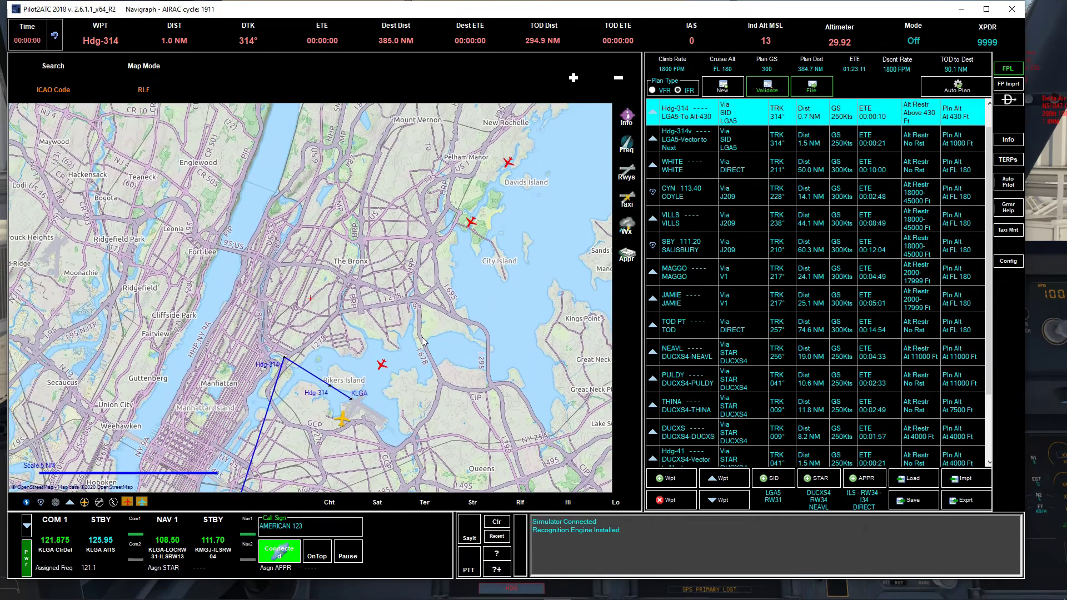
{"action": "left_click_drag", "start_coordinate": [436, 376], "coordinate": [462, 230]}
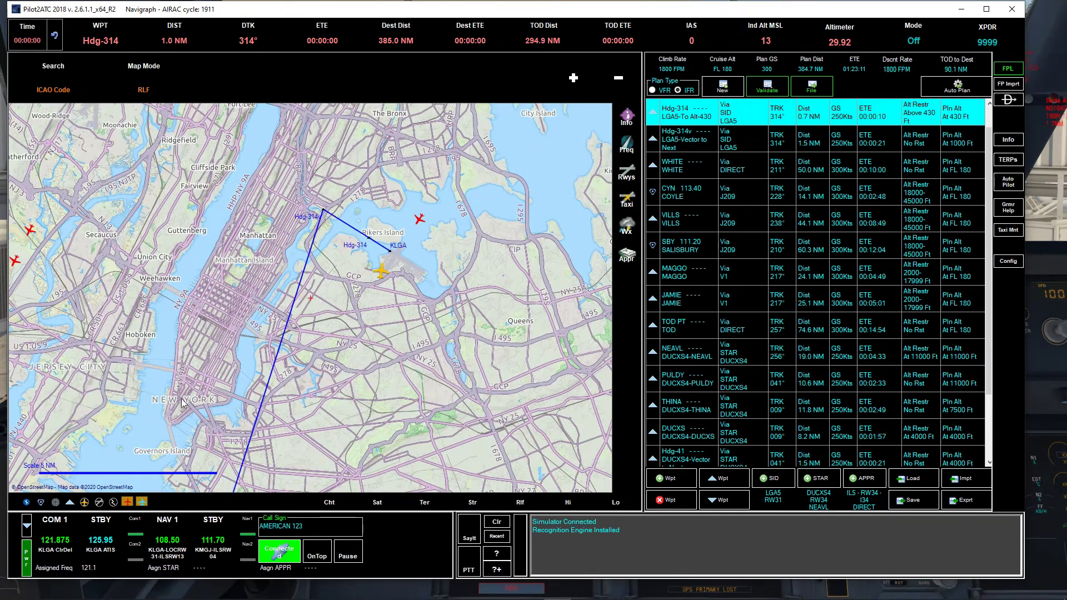
- Back in X-Plane, close the Traffic Global window and show the installed plugins list
{"action": "left_click", "coordinate": [125, 594]}
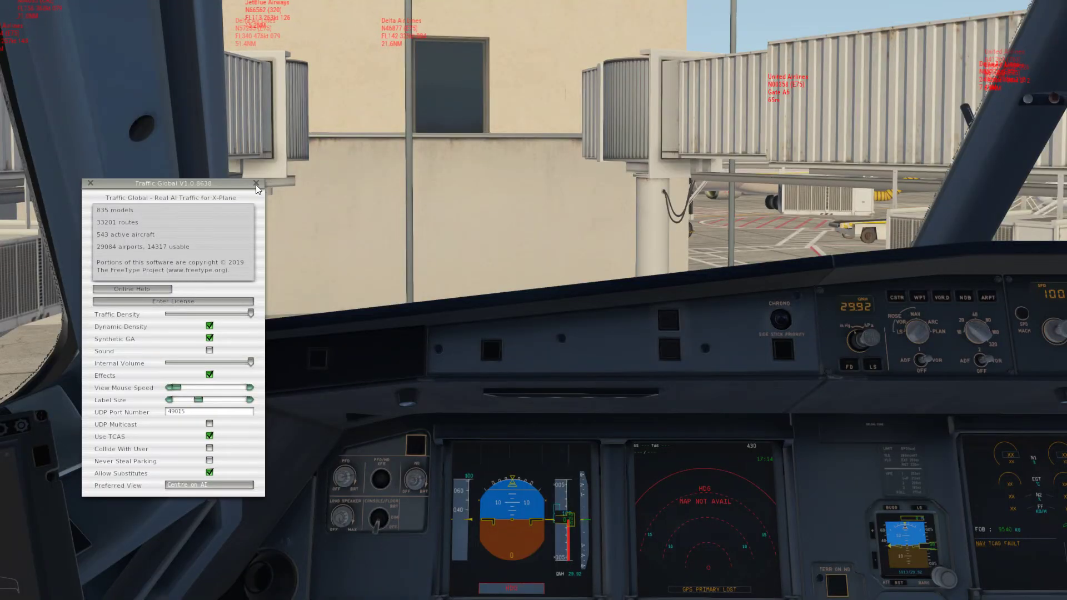
{"action": "left_click", "coordinate": [255, 182]}
{"action": "left_click", "coordinate": [151, 8]}
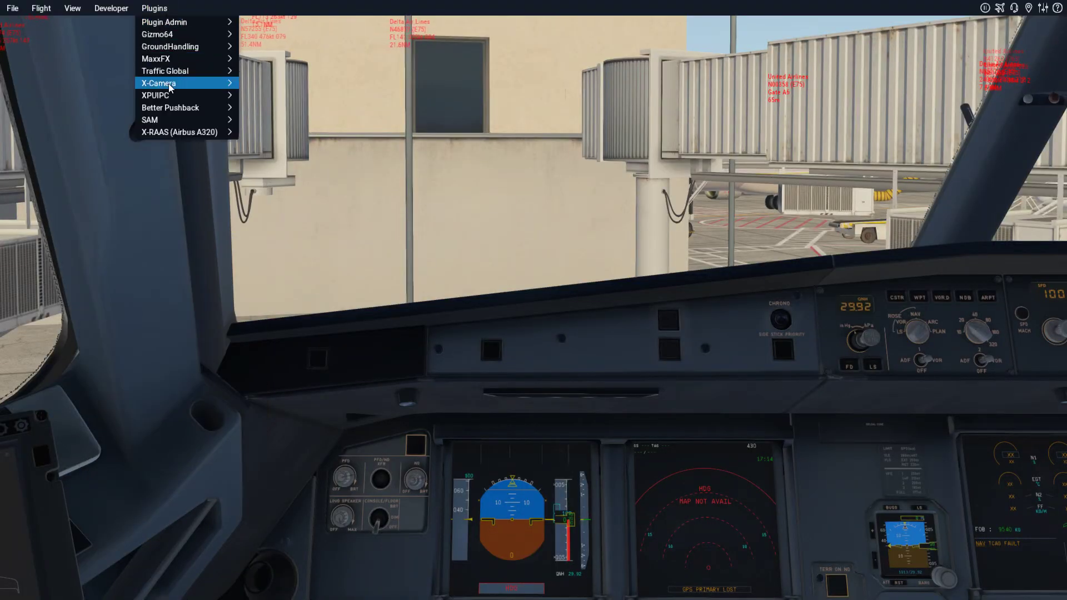
- Review Traffic Global's settings, close them, and switch to the outside view behind the aircraft
{"action": "mouse_move", "coordinate": [171, 74]}
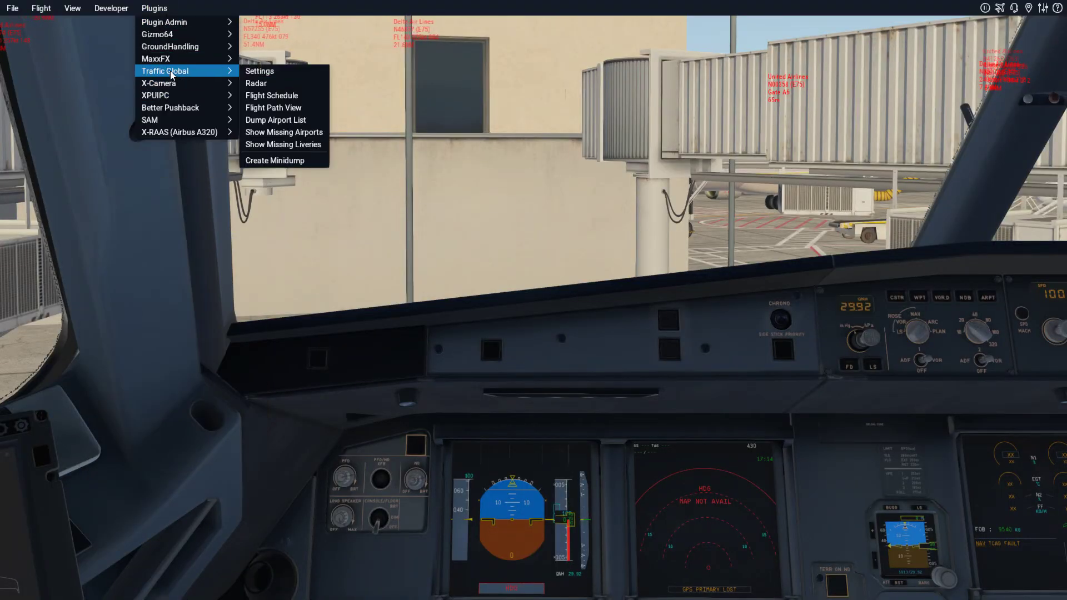
{"action": "left_click", "coordinate": [259, 71]}
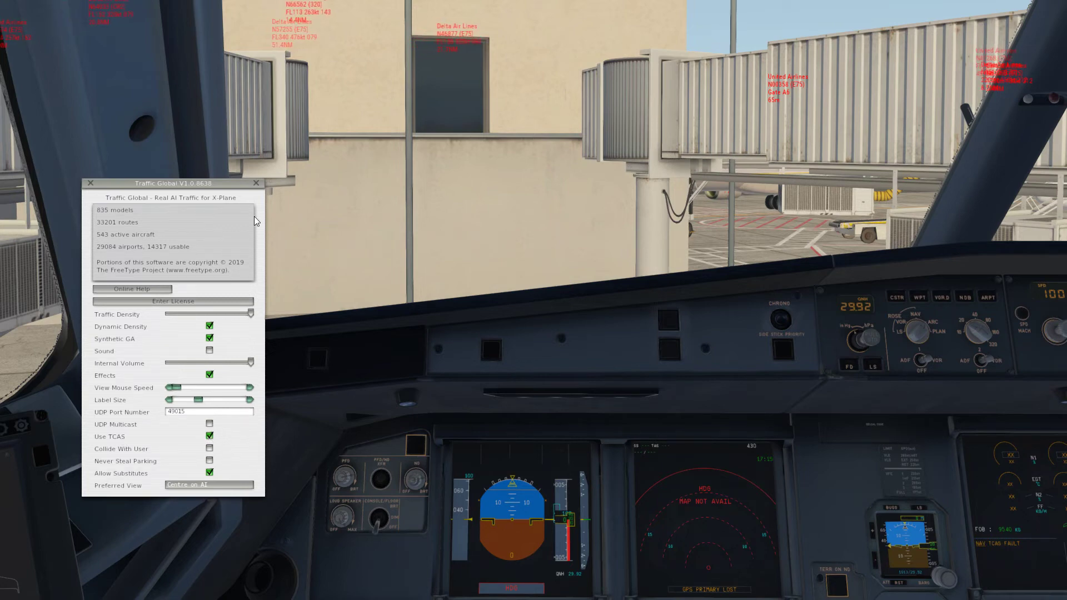
{"action": "left_click", "coordinate": [255, 182]}
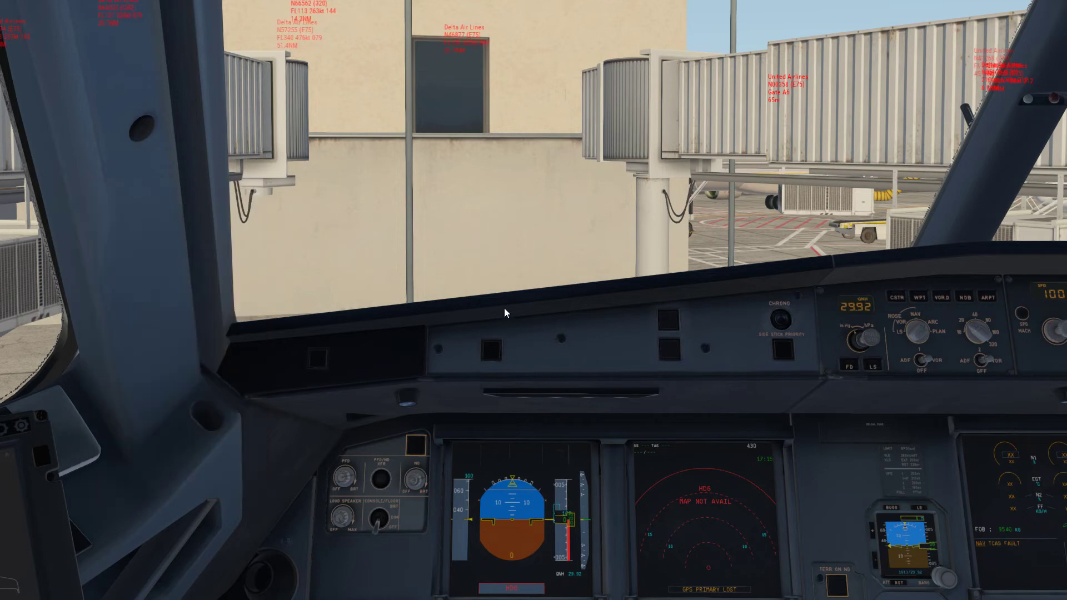
{"action": "key", "text": "shift+5"}
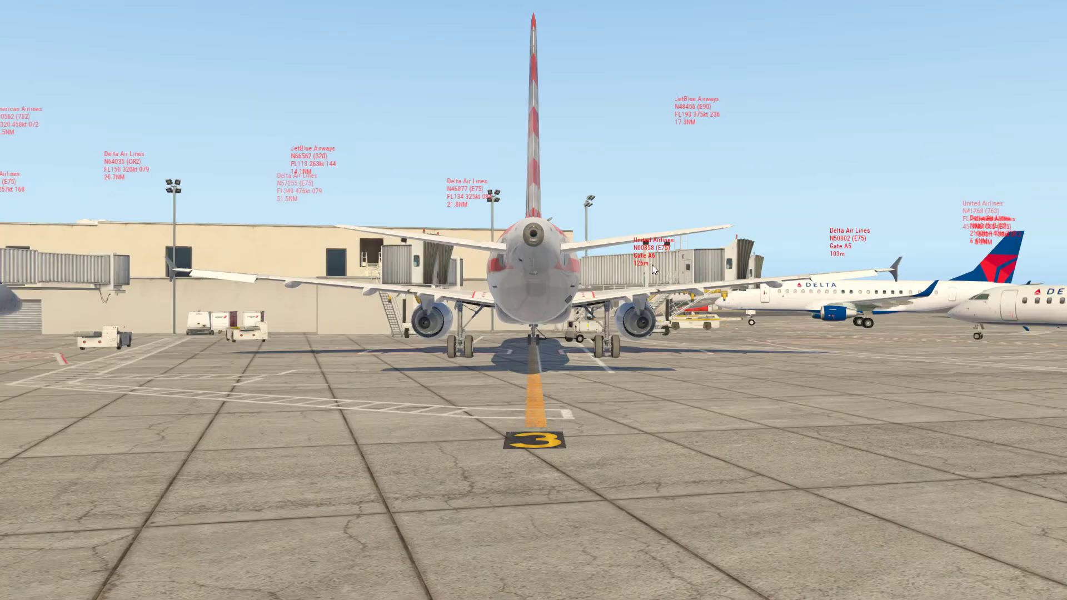
- Pull the outside camera back over LaGuardia's gates, toggle AI labels, and bring Pilot2ATC forward
{"action": "left_click_drag", "start_coordinate": [651, 264], "coordinate": [608, 375]}
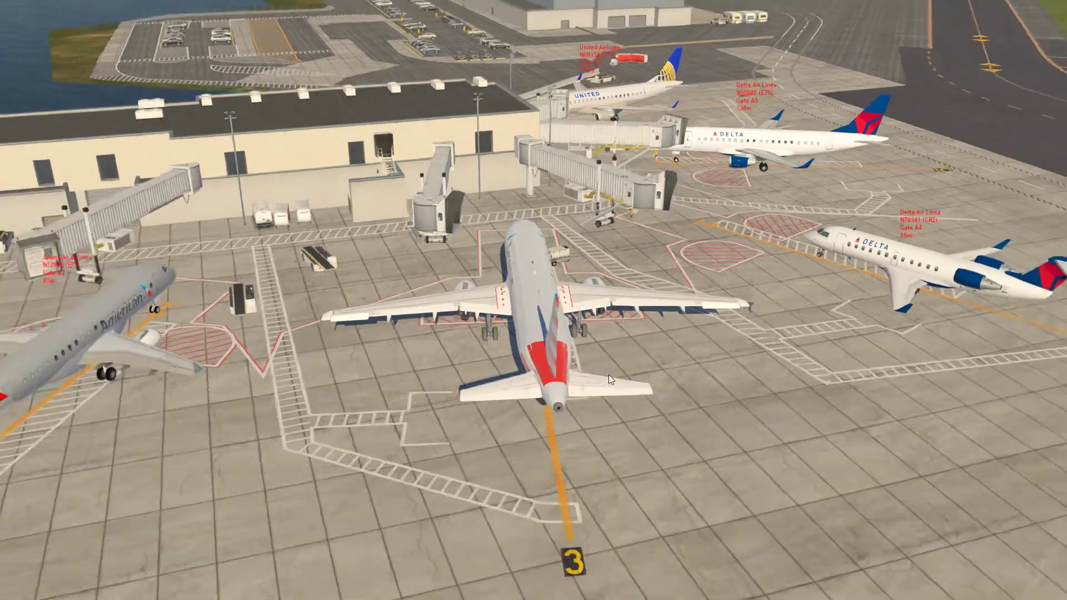
{"action": "scroll", "coordinate": [609, 374], "scroll_direction": "down", "scroll_amount": 10}
{"action": "left_click_drag", "start_coordinate": [539, 371], "coordinate": [645, 332]}
{"action": "scroll", "coordinate": [643, 332], "scroll_direction": "up", "scroll_amount": 3}
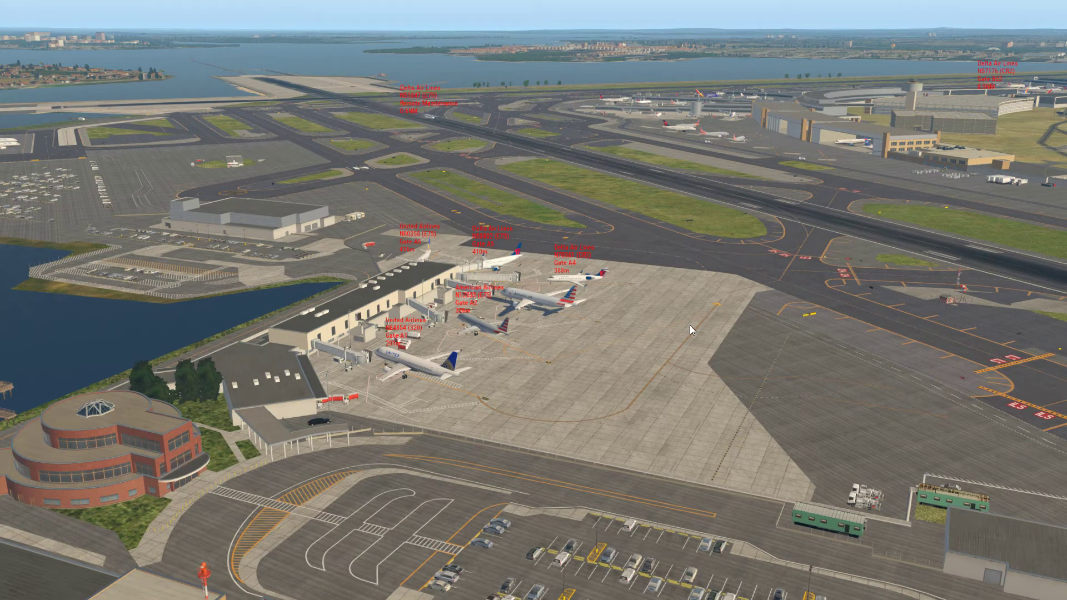
{"action": "key", "text": "l"}
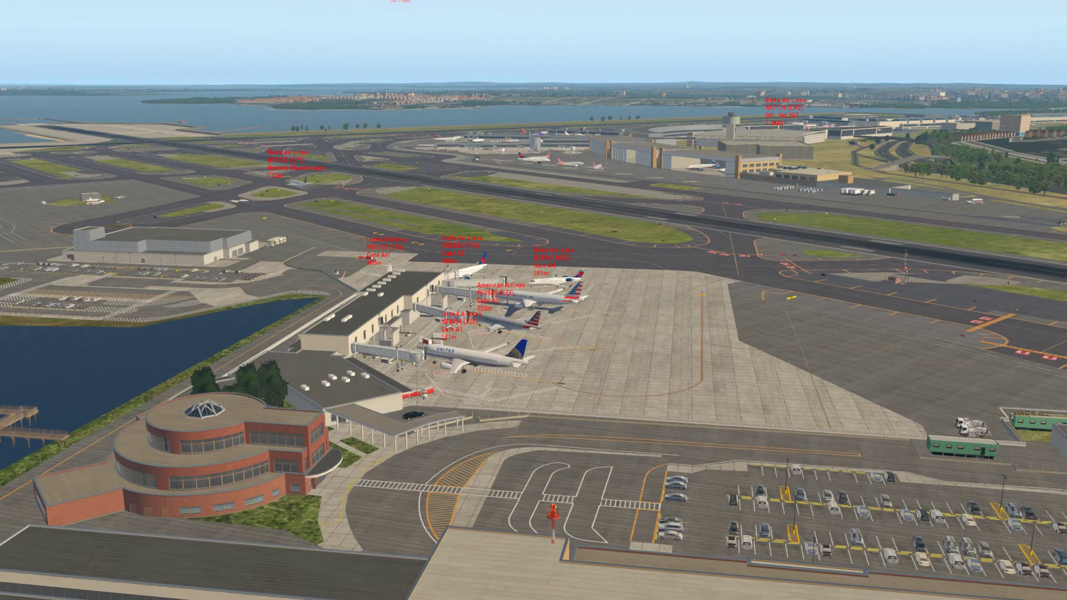
{"action": "key", "text": "alt+Tab"}
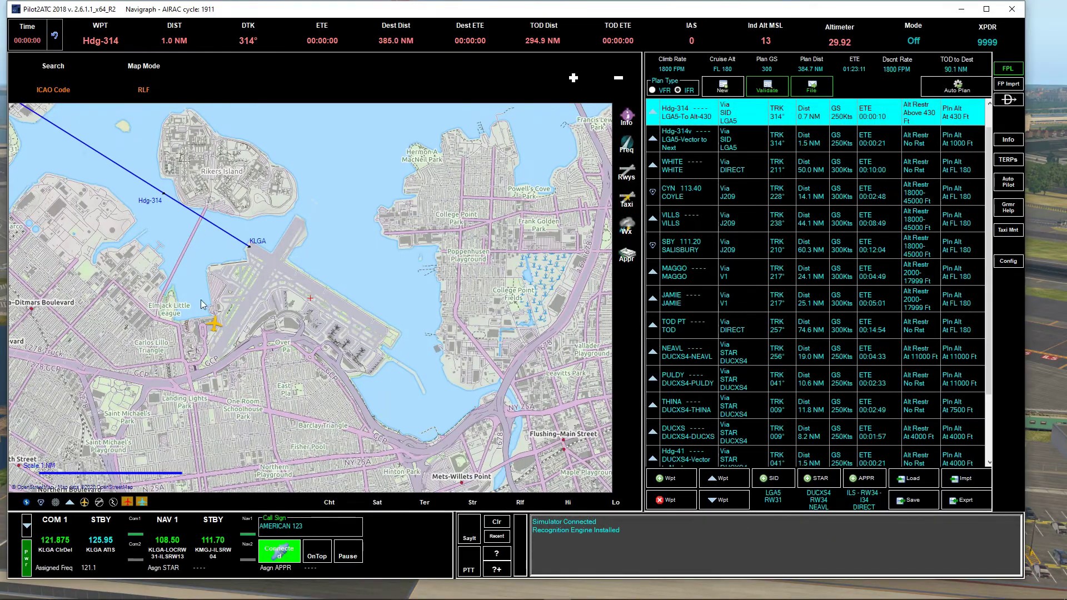
- Reposition and zoom the Pilot2ATC map around LaGuardia, then minimize Pilot2ATC to reveal X-Plane
{"action": "left_click_drag", "start_coordinate": [263, 323], "coordinate": [361, 348]}
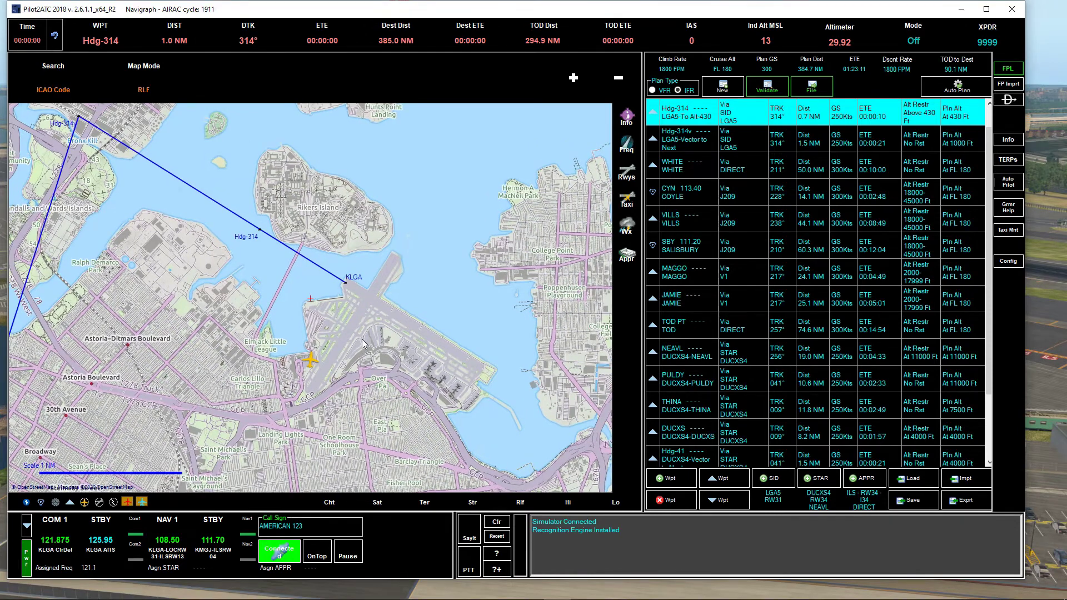
{"action": "scroll", "coordinate": [311, 303], "scroll_direction": "down", "scroll_amount": 2}
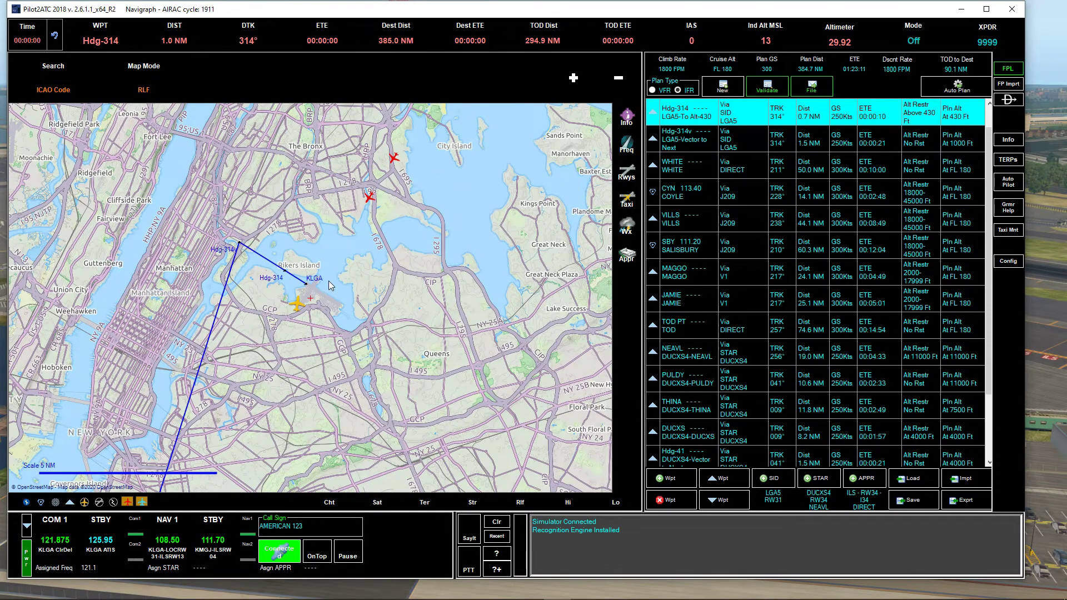
{"action": "scroll", "coordinate": [329, 281], "scroll_direction": "up", "scroll_amount": 2}
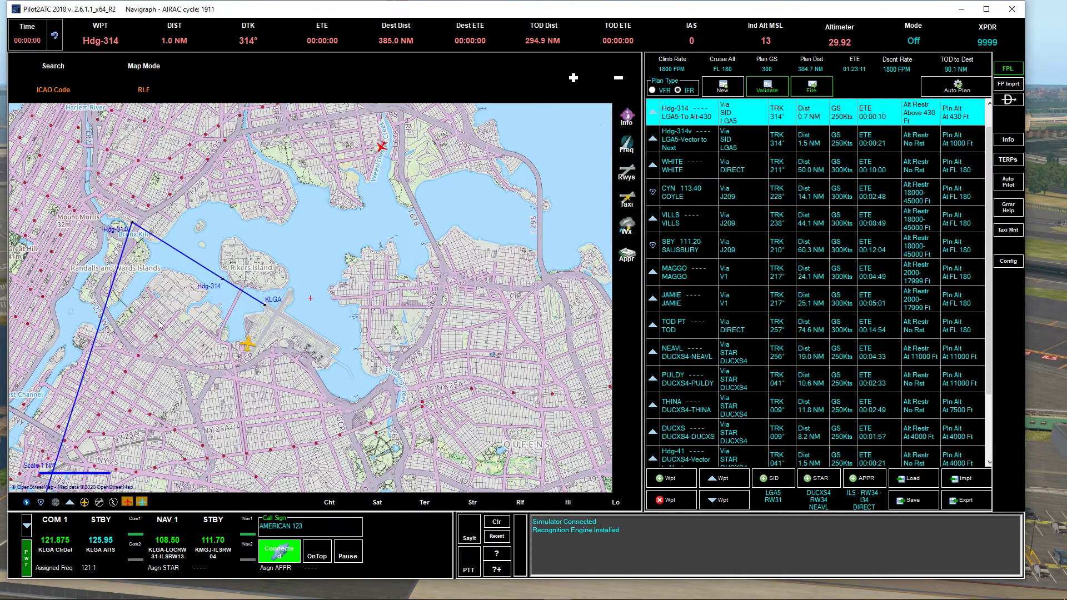
{"action": "left_click", "coordinate": [26, 527]}
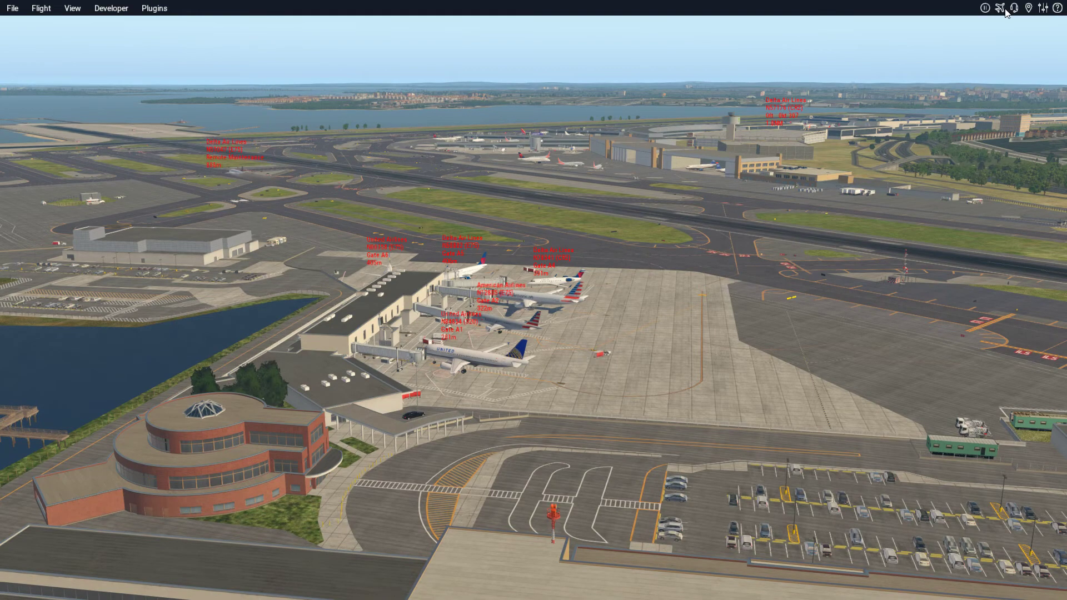
{"action": "left_click", "coordinate": [1001, 9]}
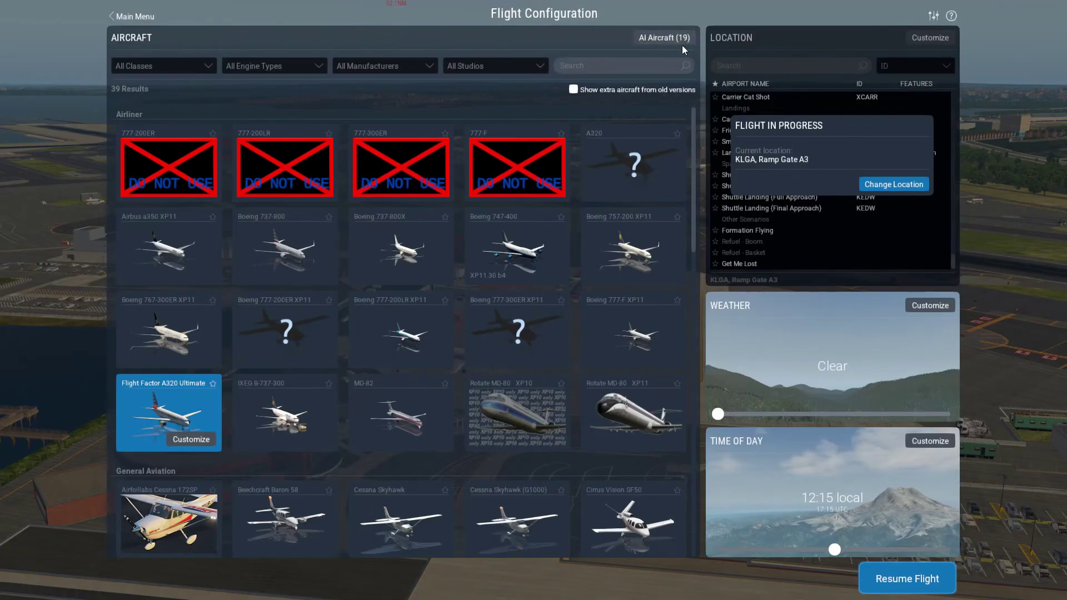
{"action": "left_click", "coordinate": [664, 39]}
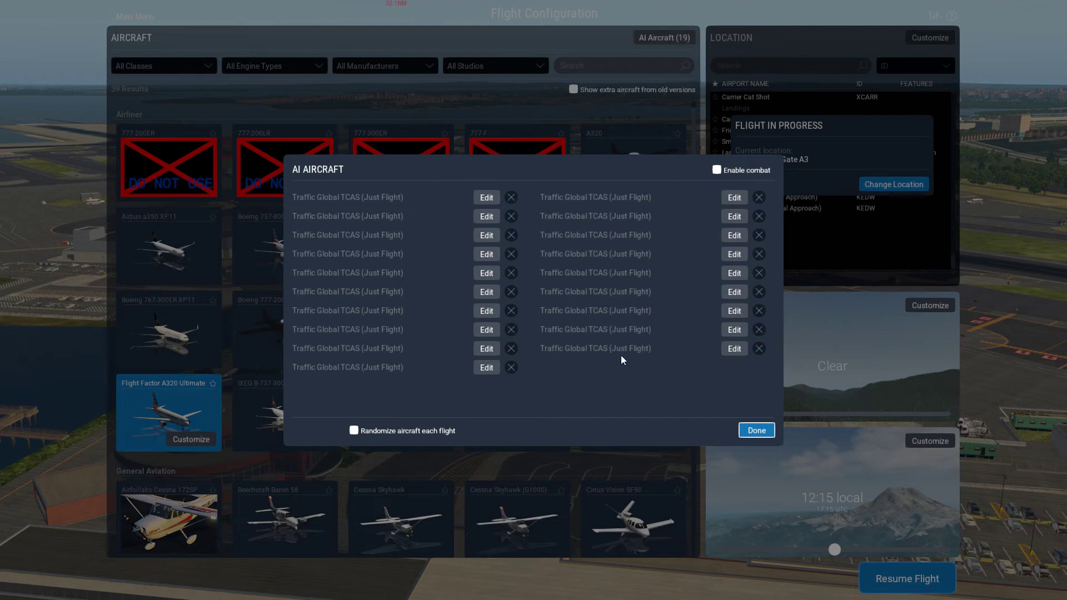
{"action": "left_click", "coordinate": [756, 431]}
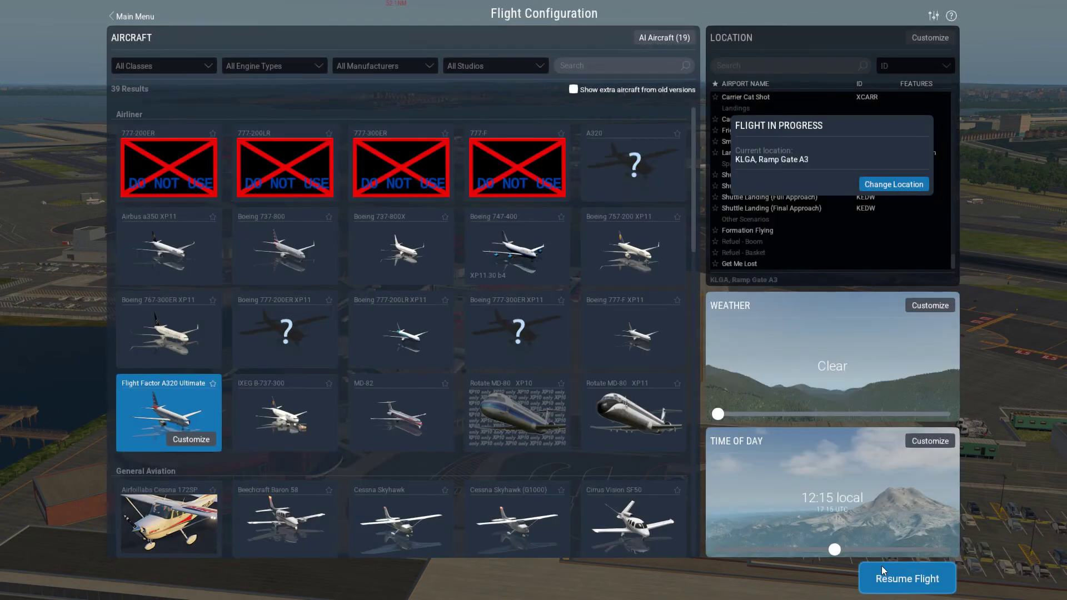
{"action": "left_click", "coordinate": [905, 578]}
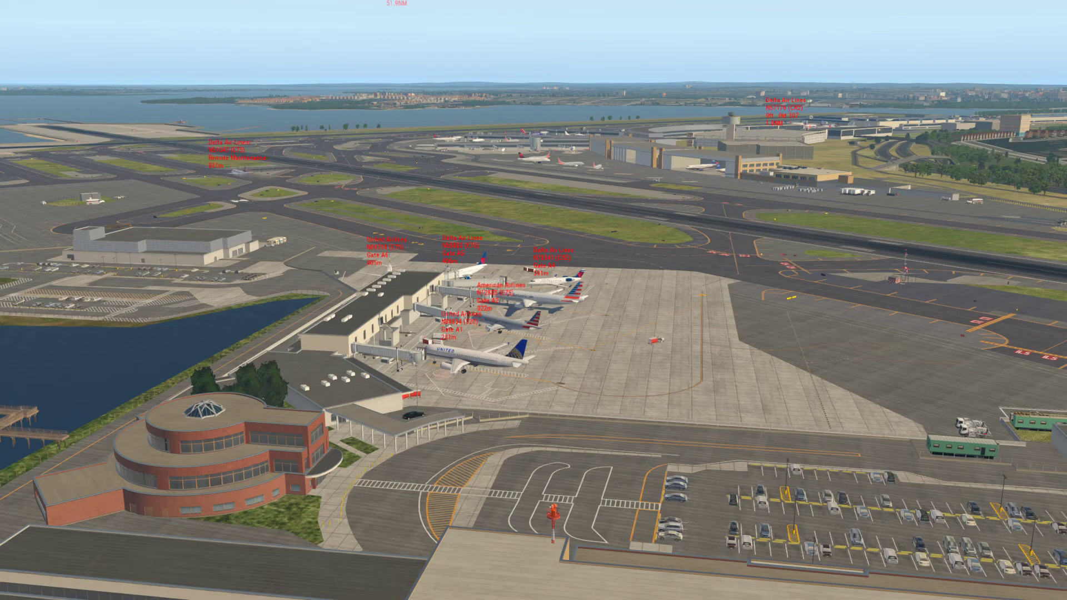
- Bring Pilot2ATC forward and centre its map on LaGuardia airport
{"action": "key", "text": "alt+Tab"}
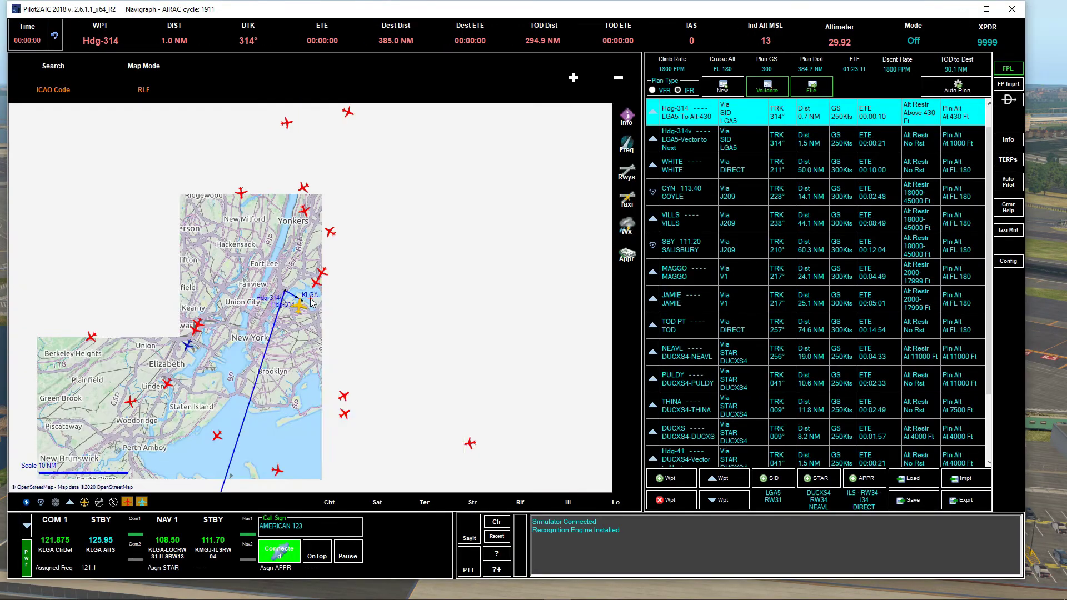
{"action": "scroll", "coordinate": [323, 318], "scroll_direction": "down", "scroll_amount": 3}
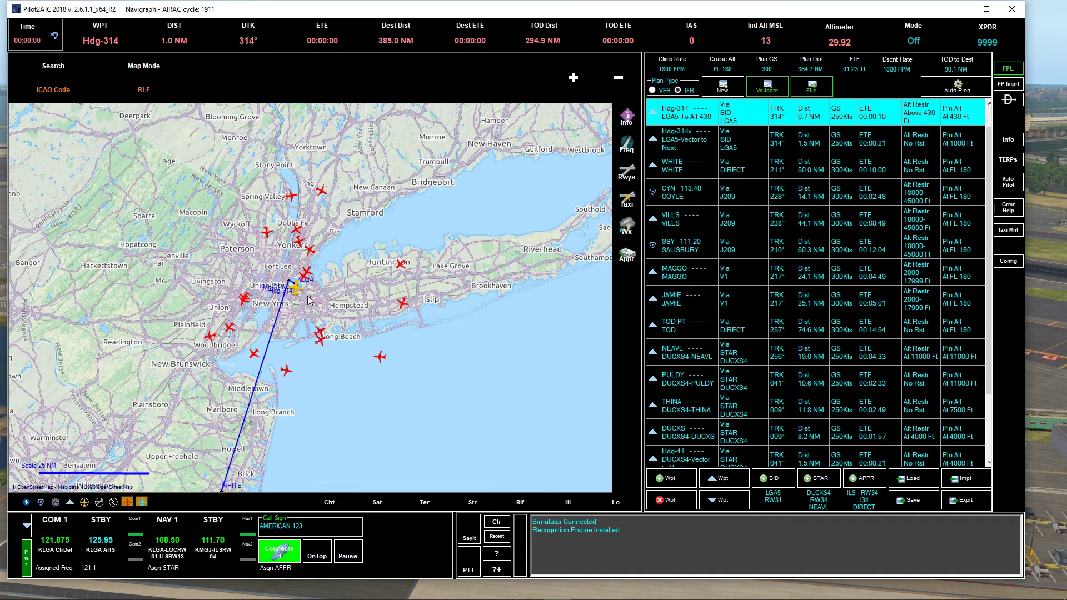
{"action": "scroll", "coordinate": [295, 260], "scroll_direction": "up", "scroll_amount": 4}
{"action": "left_click_drag", "start_coordinate": [295, 259], "coordinate": [341, 349]}
{"action": "scroll", "coordinate": [328, 333], "scroll_direction": "up", "scroll_amount": 4}
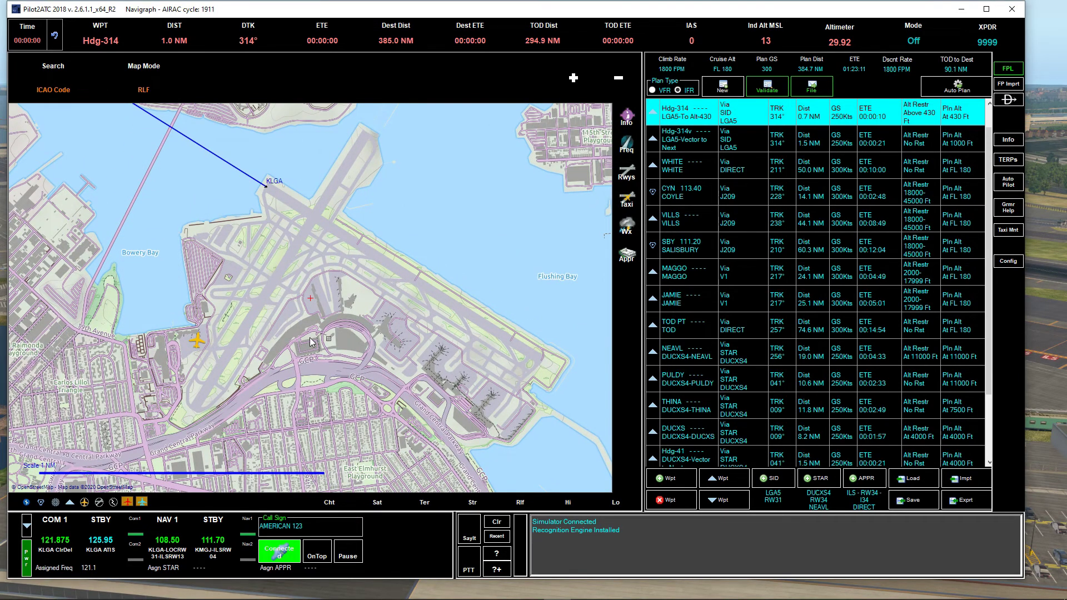
{"action": "scroll", "coordinate": [311, 302], "scroll_direction": "down", "scroll_amount": 1}
- Pan to KLGA and Rikers Island and zoom in and out on the surrounding traffic
{"action": "left_click_drag", "start_coordinate": [335, 230], "coordinate": [362, 285]}
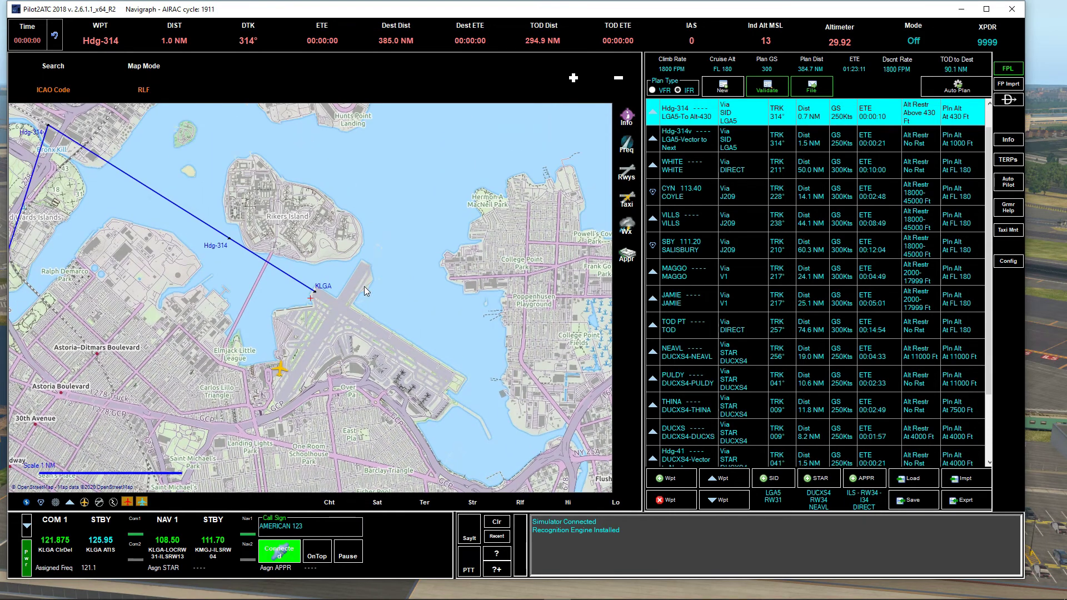
{"action": "scroll", "coordinate": [311, 302], "scroll_direction": "down", "scroll_amount": 1}
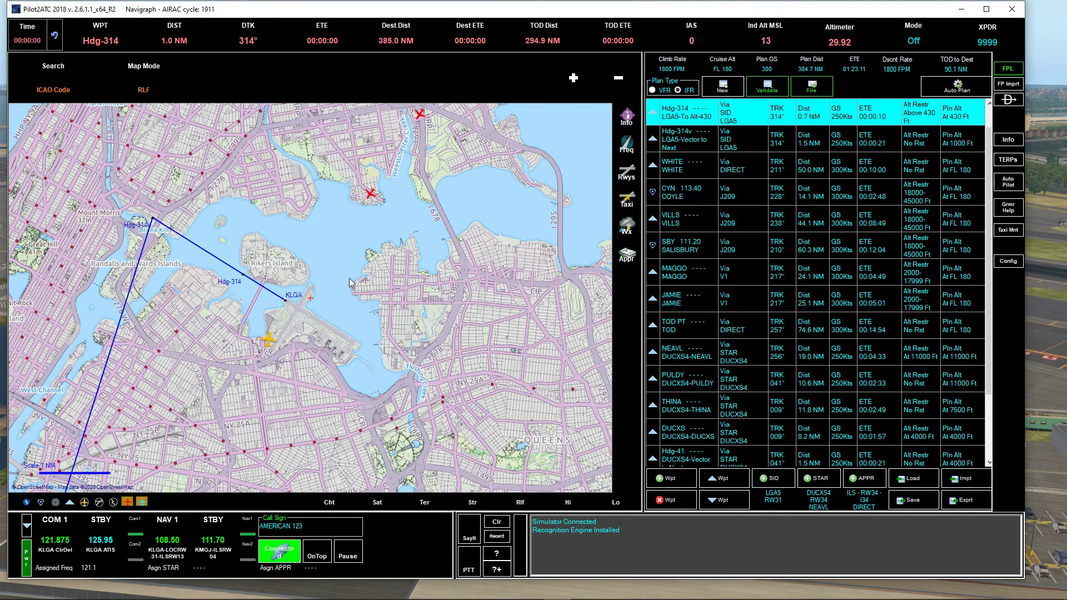
{"action": "scroll", "coordinate": [311, 299], "scroll_direction": "up", "scroll_amount": 3}
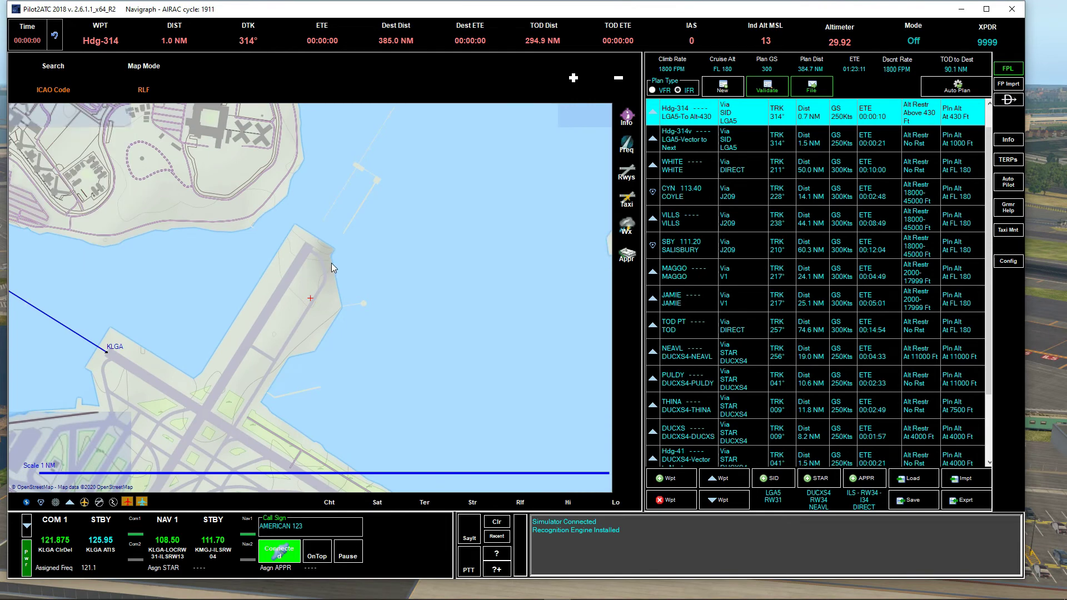
{"action": "scroll", "coordinate": [311, 300], "scroll_direction": "down", "scroll_amount": 3}
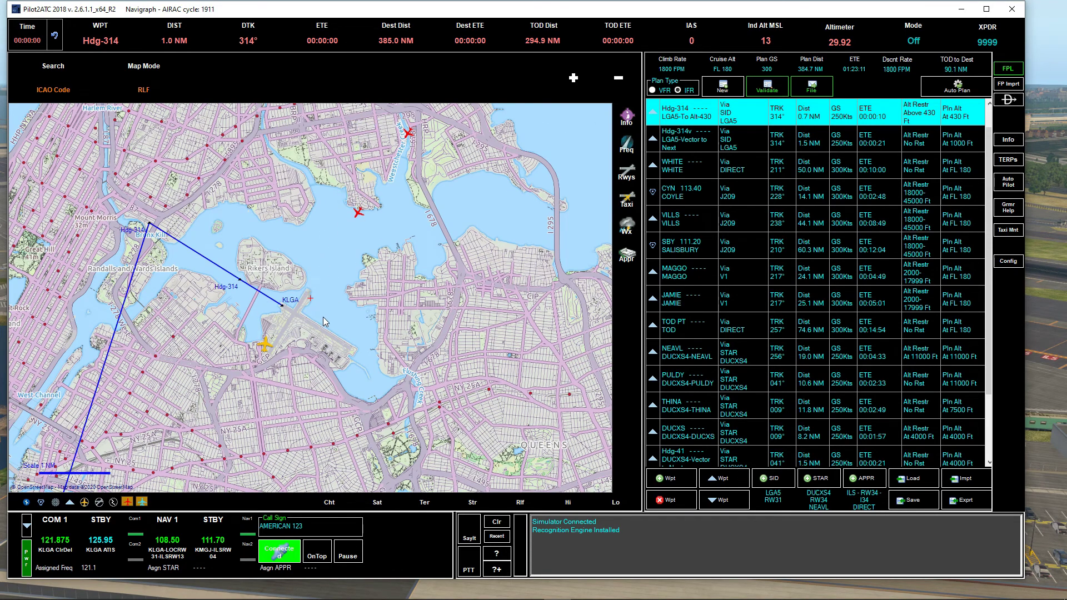
{"action": "scroll", "coordinate": [311, 301], "scroll_direction": "up", "scroll_amount": 2}
{"action": "scroll", "coordinate": [311, 301], "scroll_direction": "down", "scroll_amount": 2}
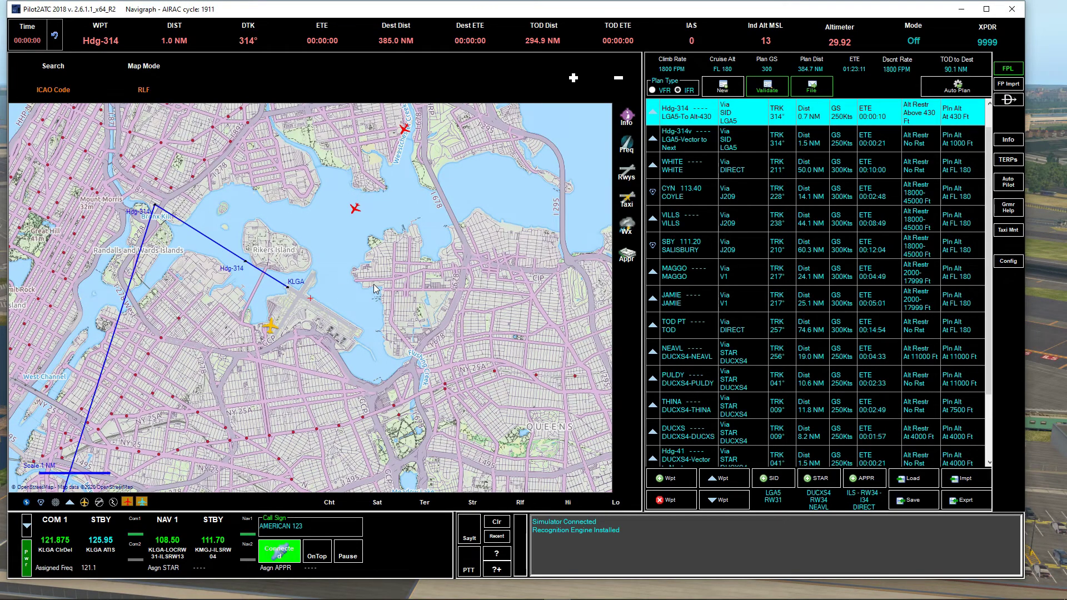
{"action": "scroll", "coordinate": [310, 303], "scroll_direction": "up", "scroll_amount": 2}
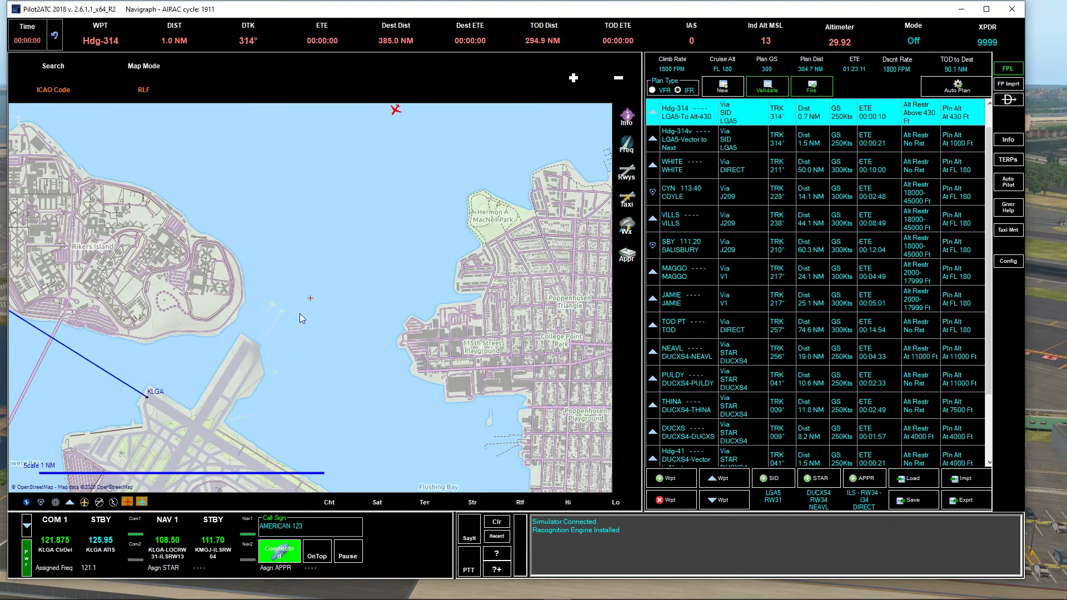
{"action": "scroll", "coordinate": [311, 303], "scroll_direction": "down", "scroll_amount": 1}
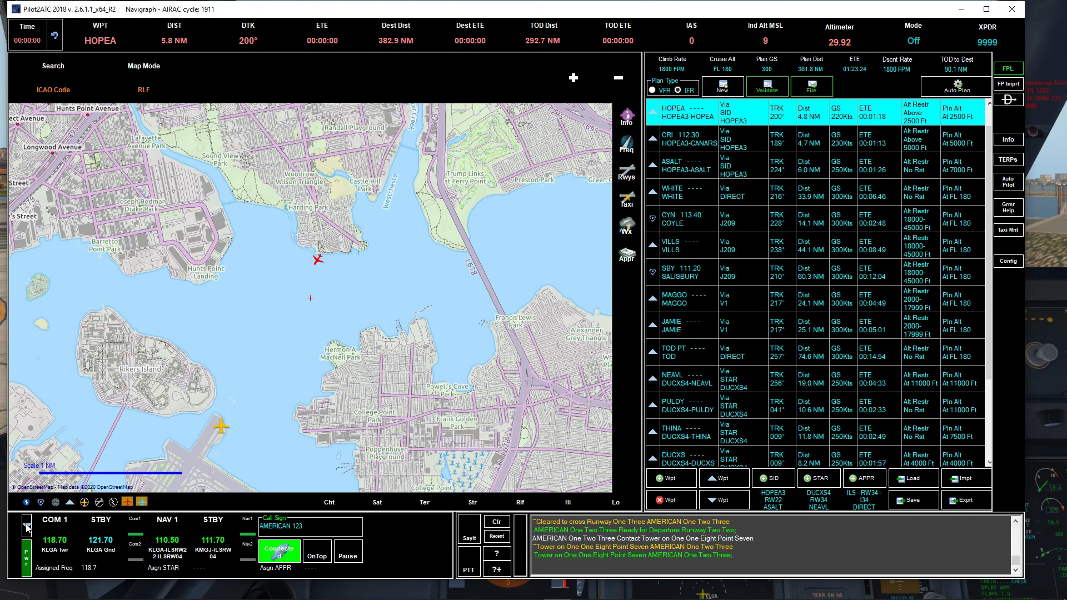
- Call Tower ready for departure on runway 22, then hide Pilot2ATC to show the cockpit
{"action": "key", "text": "ctrl"}
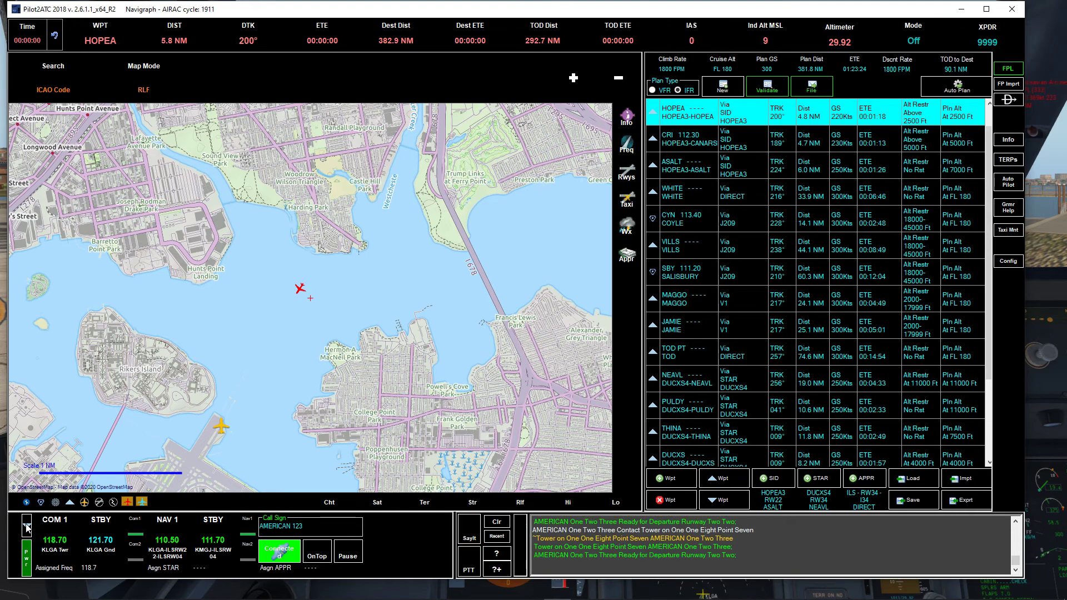
{"action": "key", "text": "alt+Tab"}
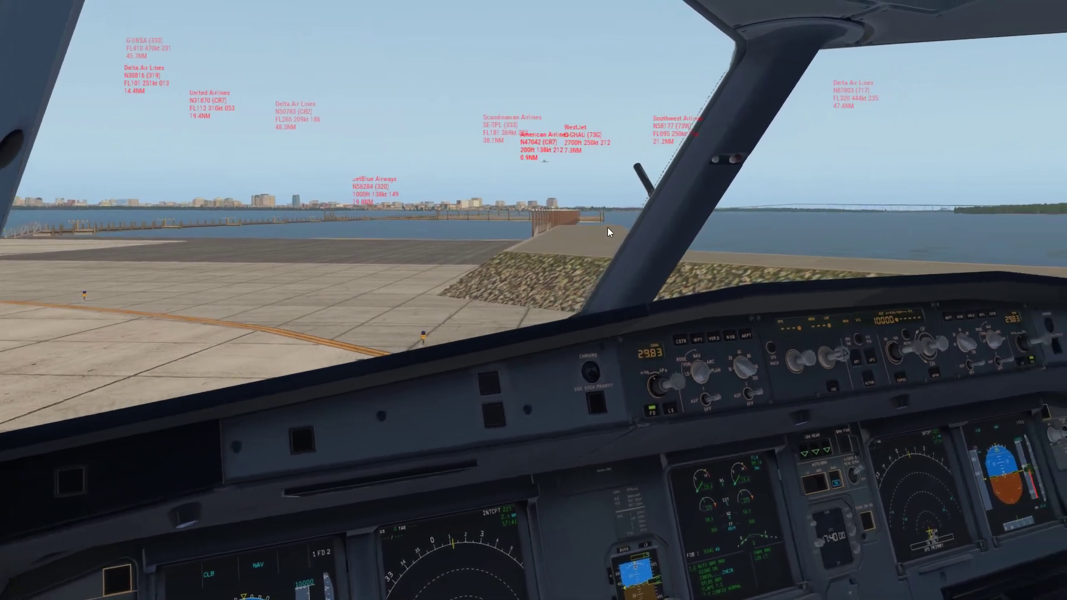
- Zoom the cockpit view in and out to watch the American Airlines jet landing
{"action": "scroll", "coordinate": [608, 228], "scroll_direction": "up", "scroll_amount": 5}
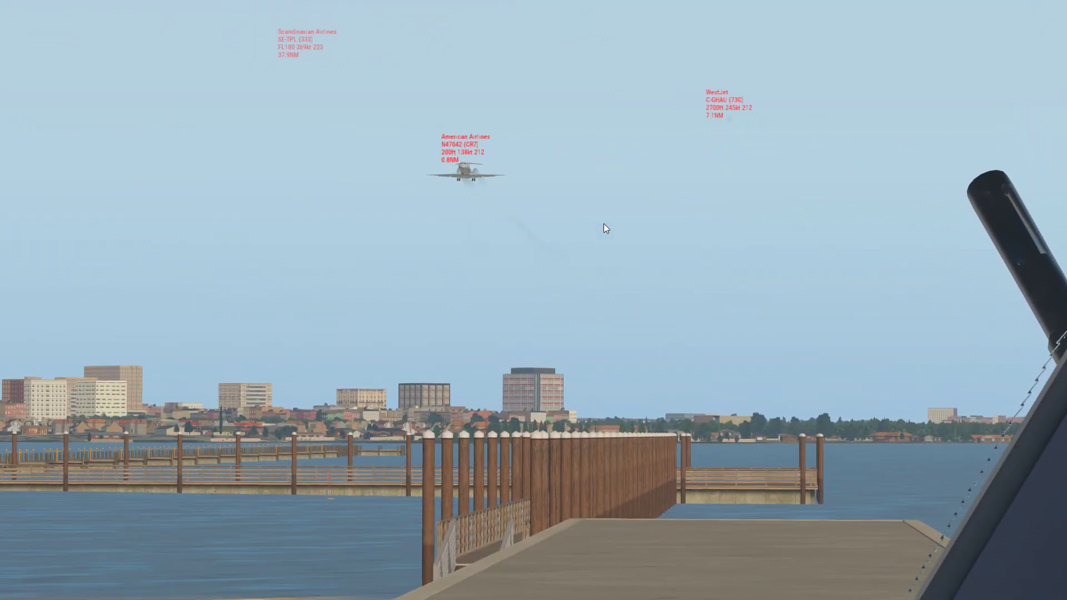
{"action": "scroll", "coordinate": [604, 223], "scroll_direction": "down", "scroll_amount": 5}
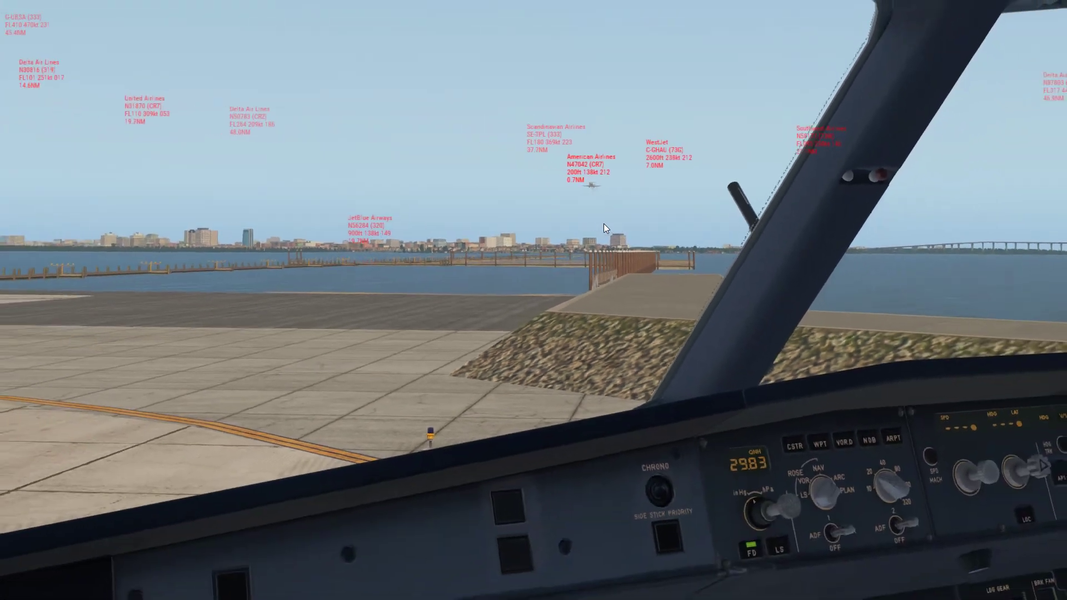
{"action": "scroll", "coordinate": [605, 228], "scroll_direction": "up", "scroll_amount": 8}
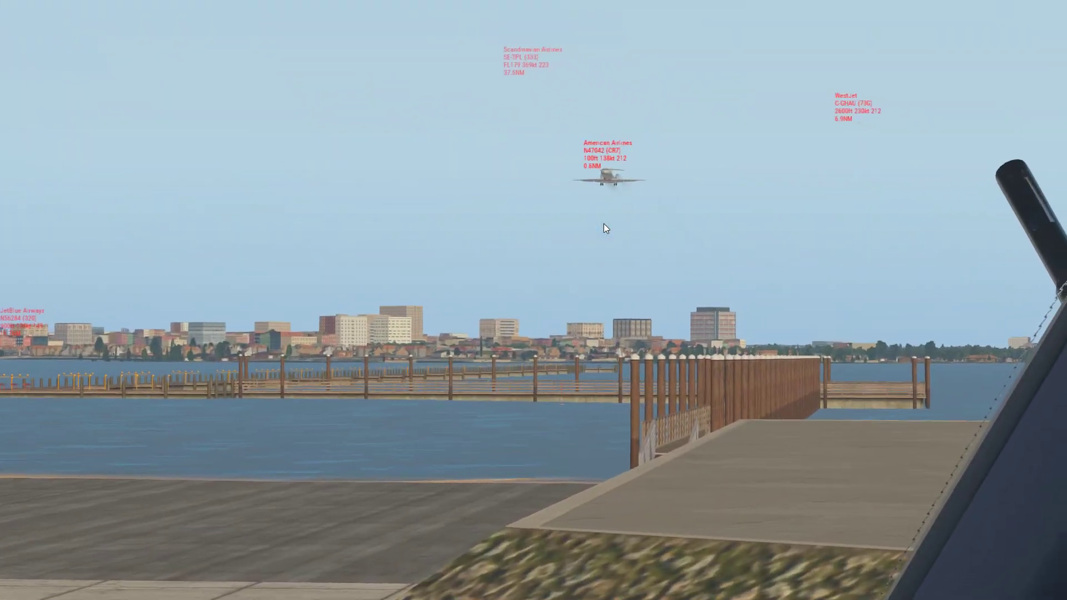
{"action": "scroll", "coordinate": [604, 226], "scroll_direction": "down", "scroll_amount": 8}
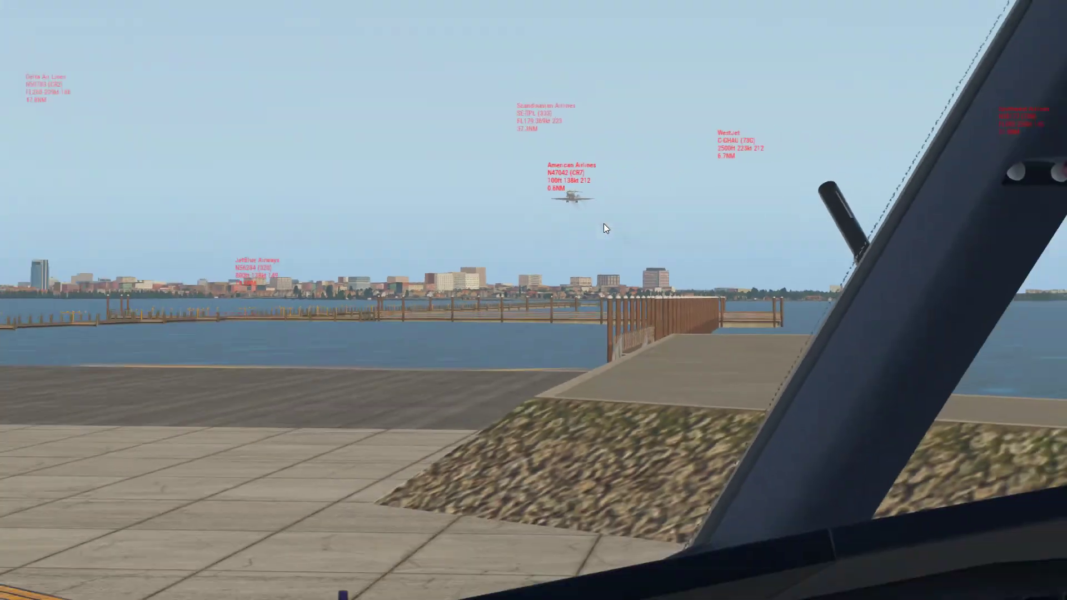
- Look out the left window, down at the panel, back forward, then switch to the chase view
{"action": "key", "text": "q"}
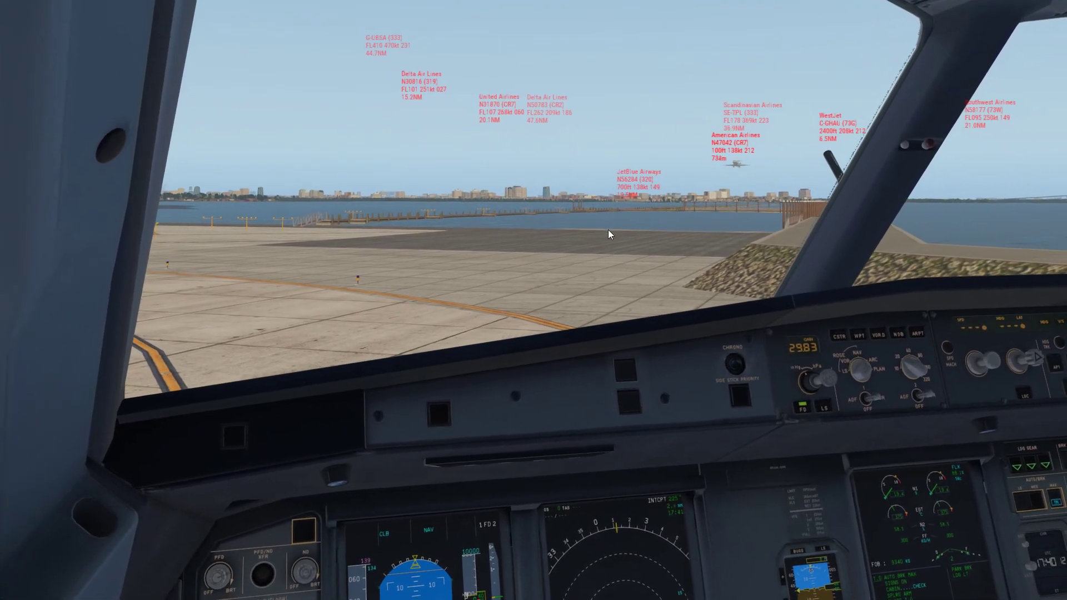
{"action": "key", "text": "q"}
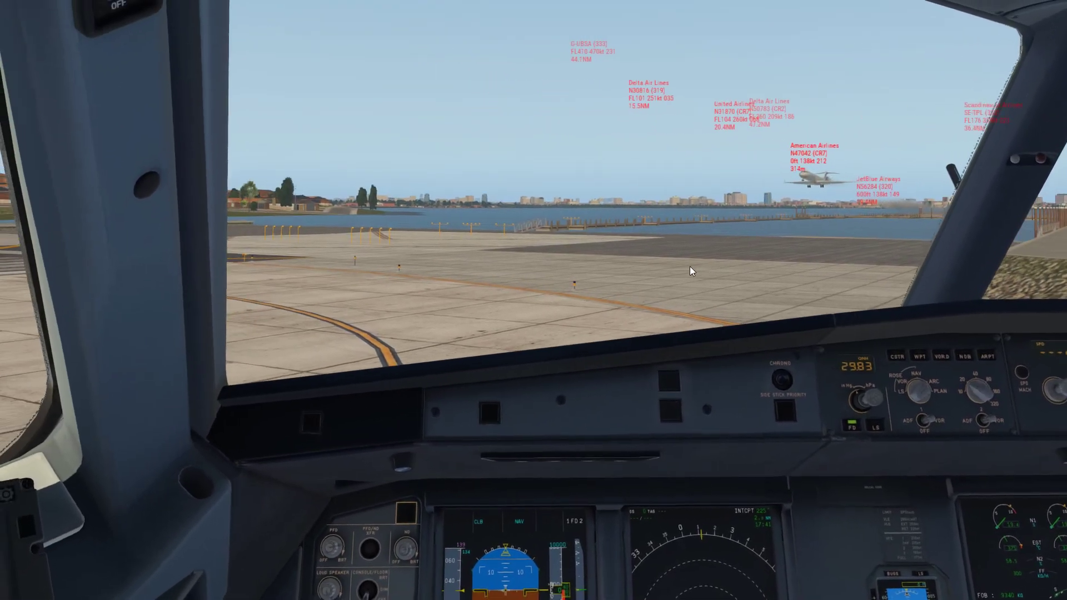
{"action": "key", "text": "q"}
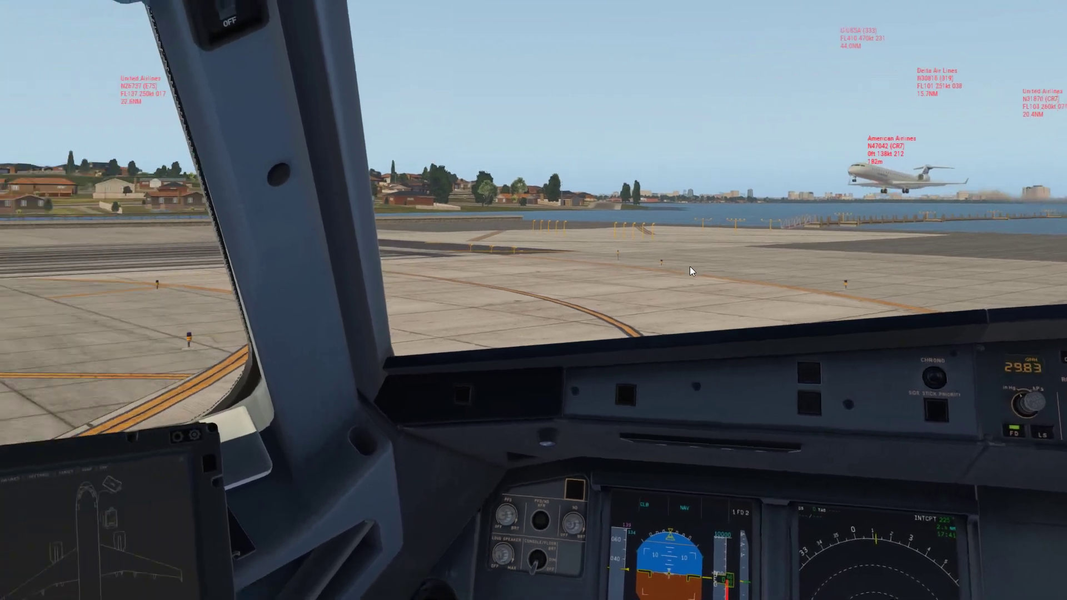
{"action": "key", "text": "q"}
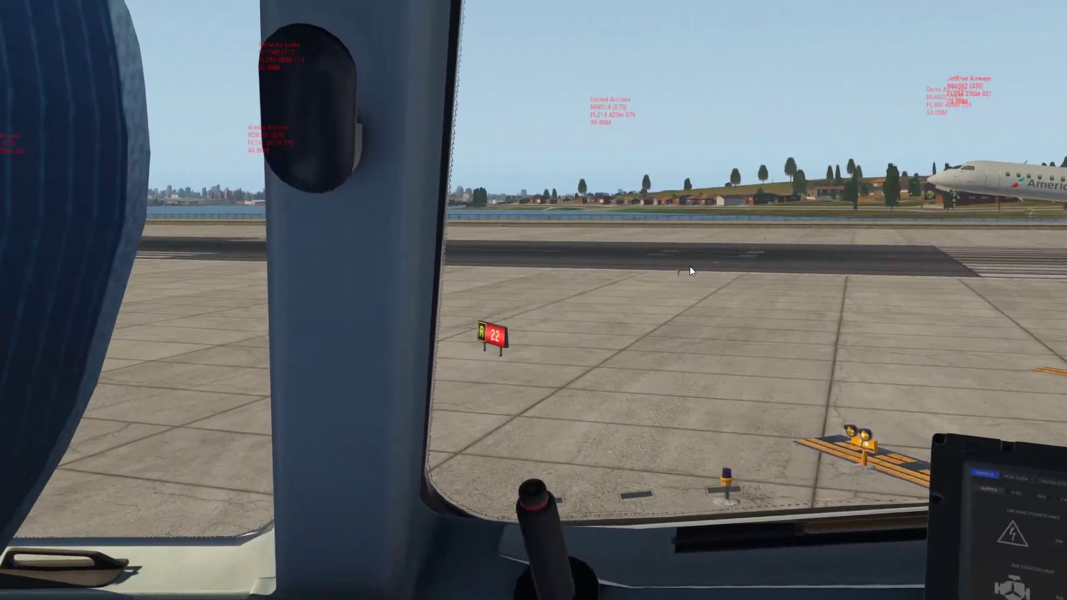
{"action": "key", "text": "q"}
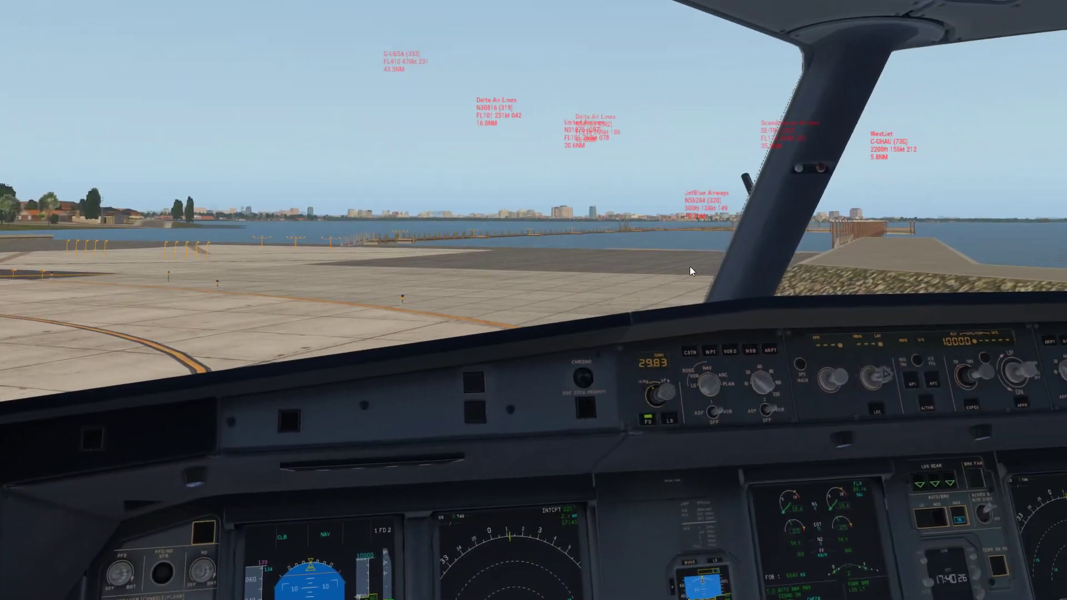
{"action": "key", "text": "f"}
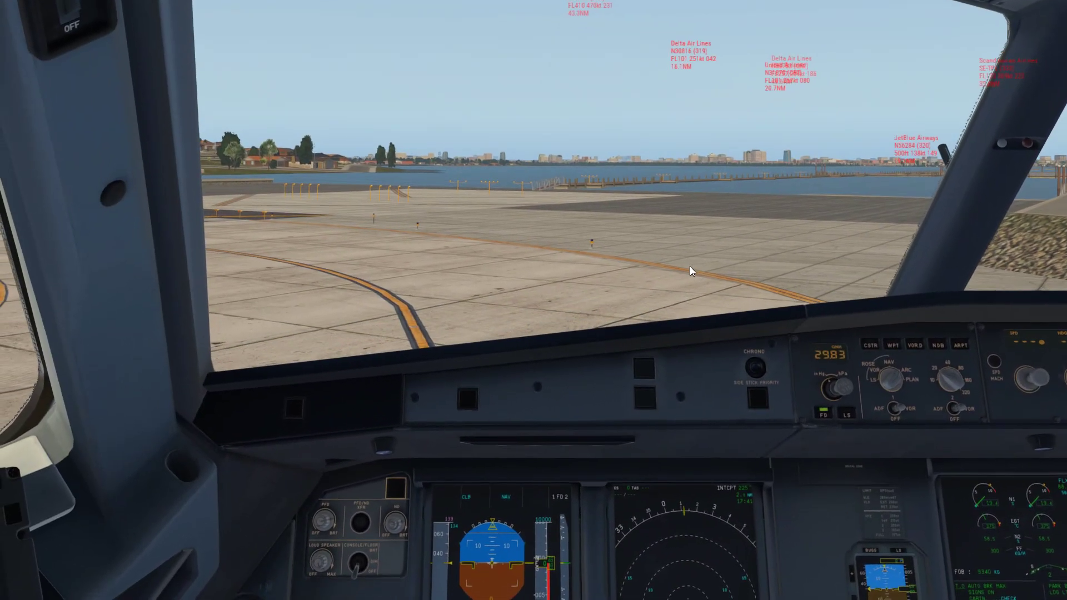
{"action": "key", "text": "r"}
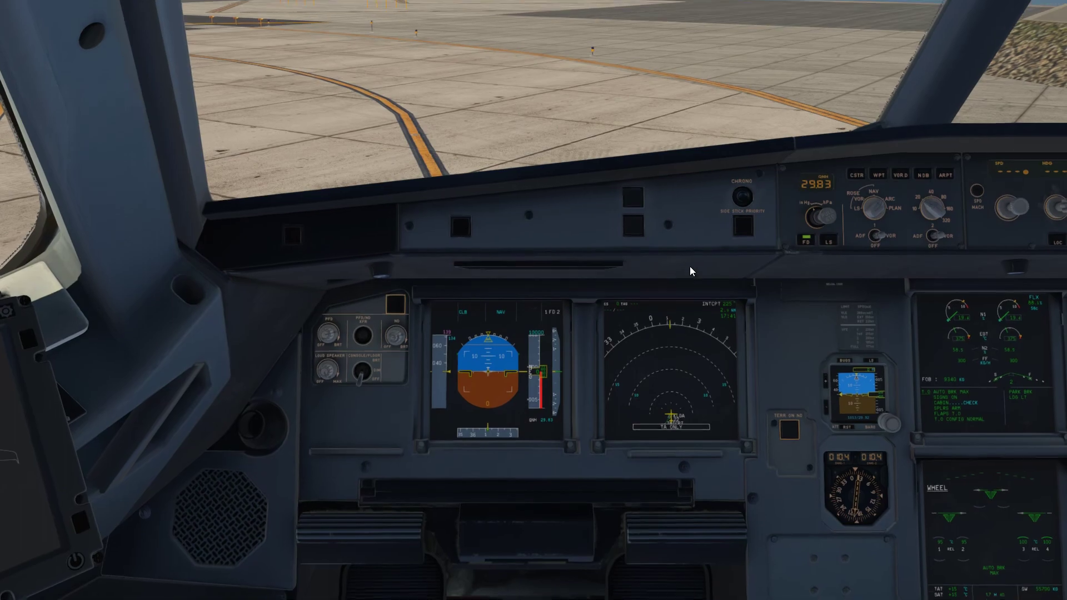
{"action": "key", "text": "shift+5"}
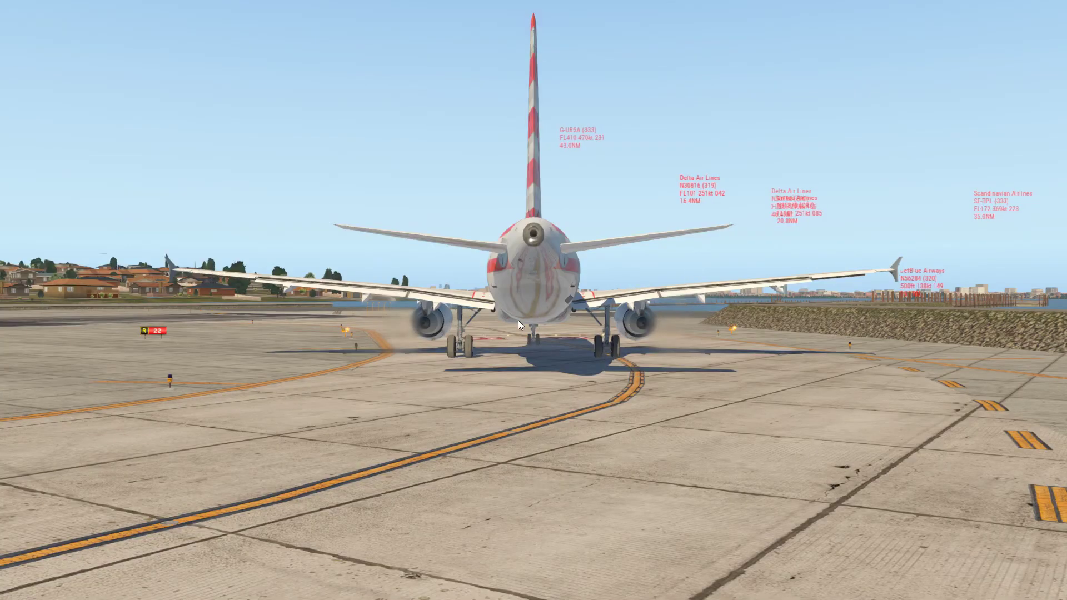
- Set a high rear-quarter view, pull back and orbit to look down runway 22 over the A320
{"action": "key", "text": "shift+4"}
{"action": "key", "text": "minus"}
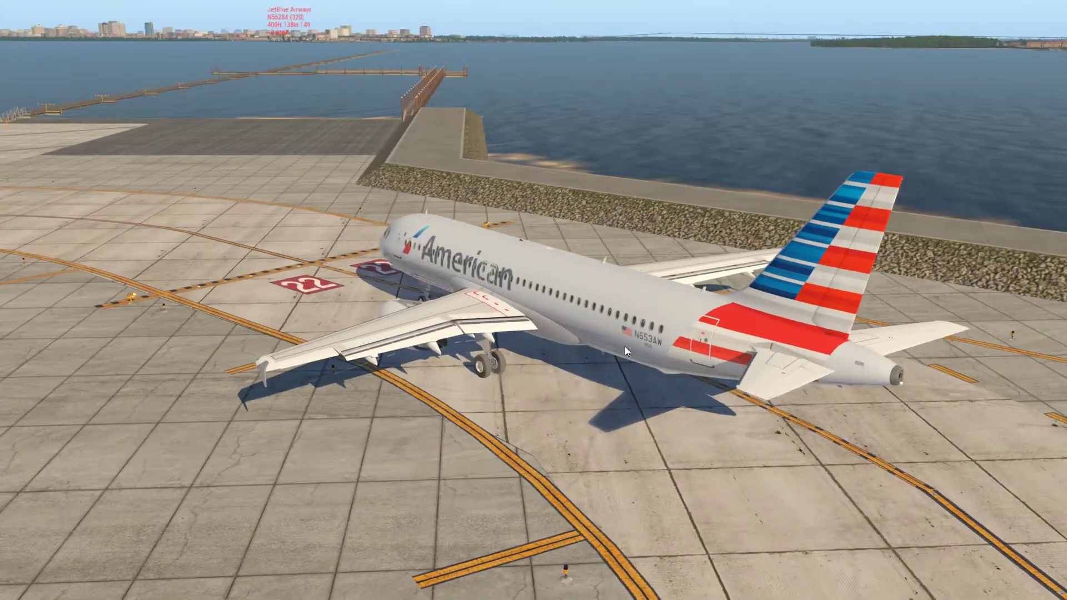
{"action": "key", "text": "Left"}
{"action": "key", "text": "Left"}
{"action": "key", "text": "Left"}
{"action": "key", "text": "Left"}
{"action": "key", "text": "Left"}
{"action": "key", "text": "Left"}
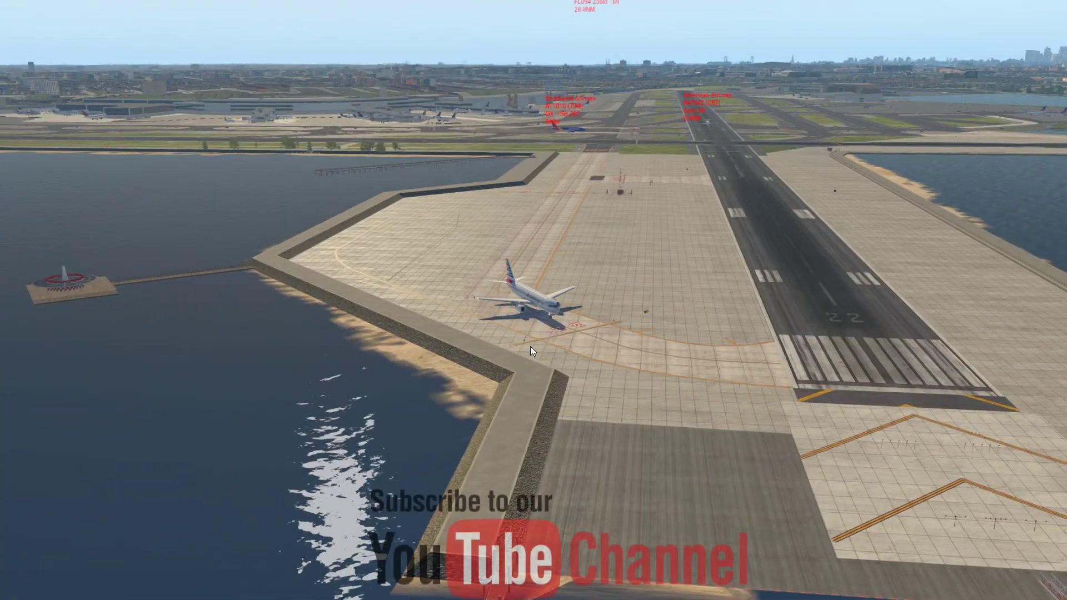
{"action": "key", "text": "Down"}
{"action": "key", "text": "Down"}
{"action": "key", "text": "Down"}
{"action": "key", "text": "Down"}
{"action": "key", "text": "Down"}
{"action": "key", "text": "Down"}
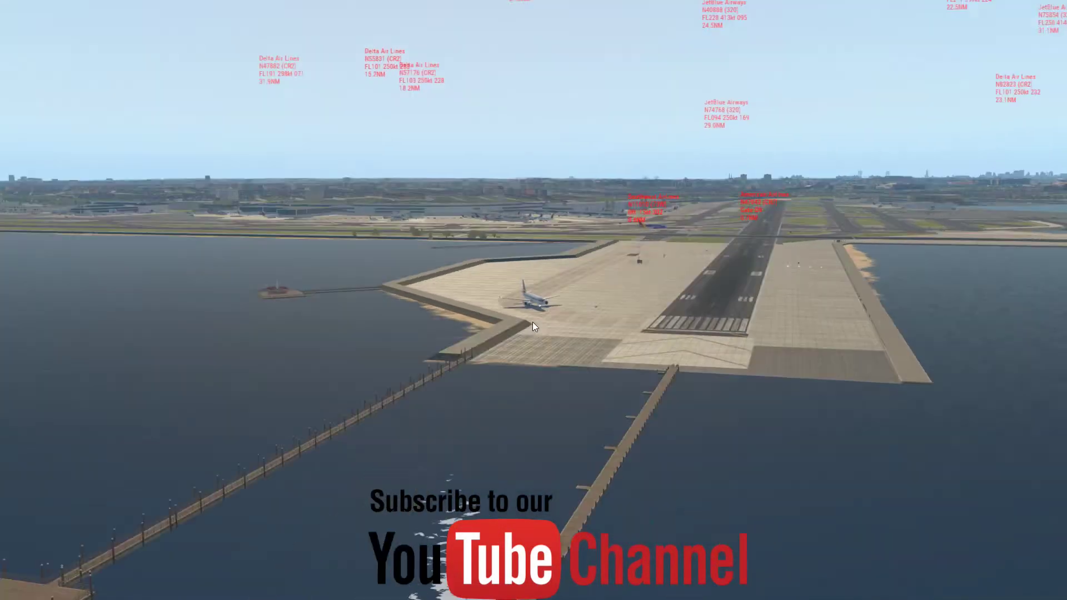